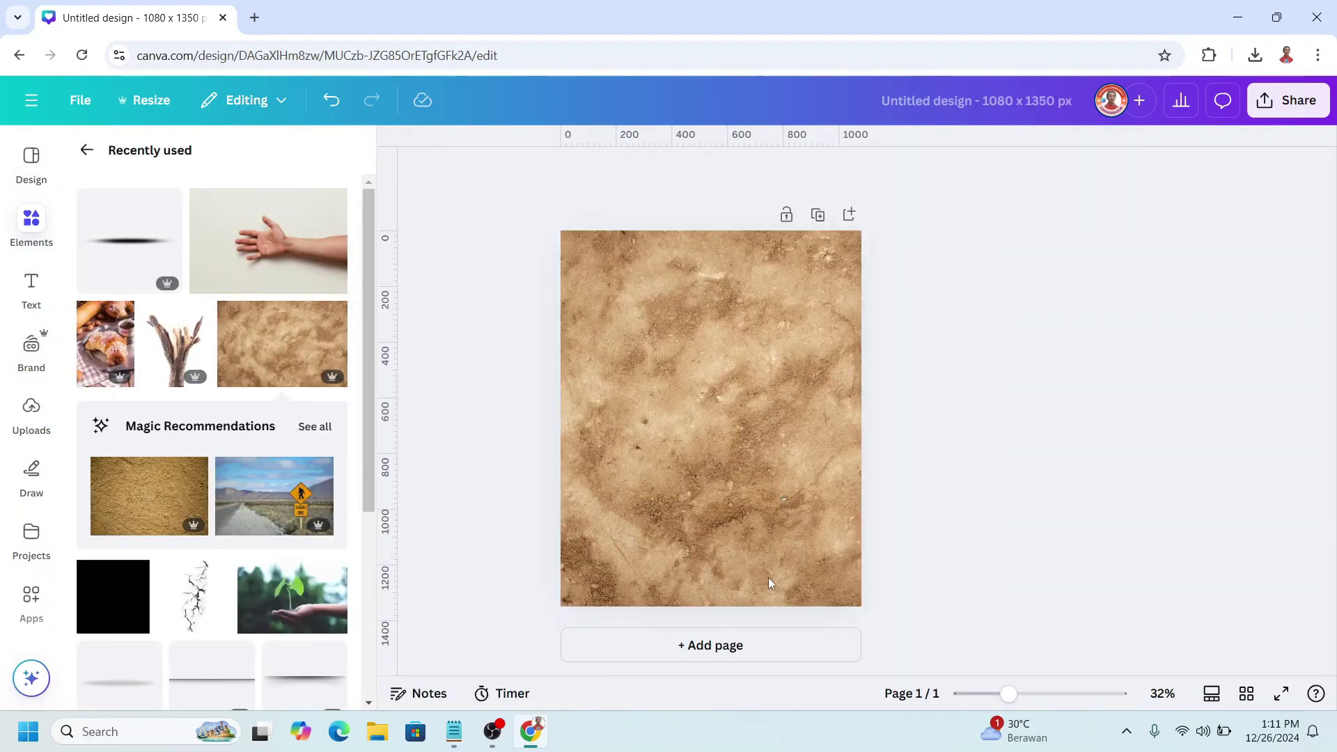
Add a square shape and stretch it across the full page width, covering about the upper 1000 px of the textured background.
{"action": "left_click", "coordinate": [86, 150]}
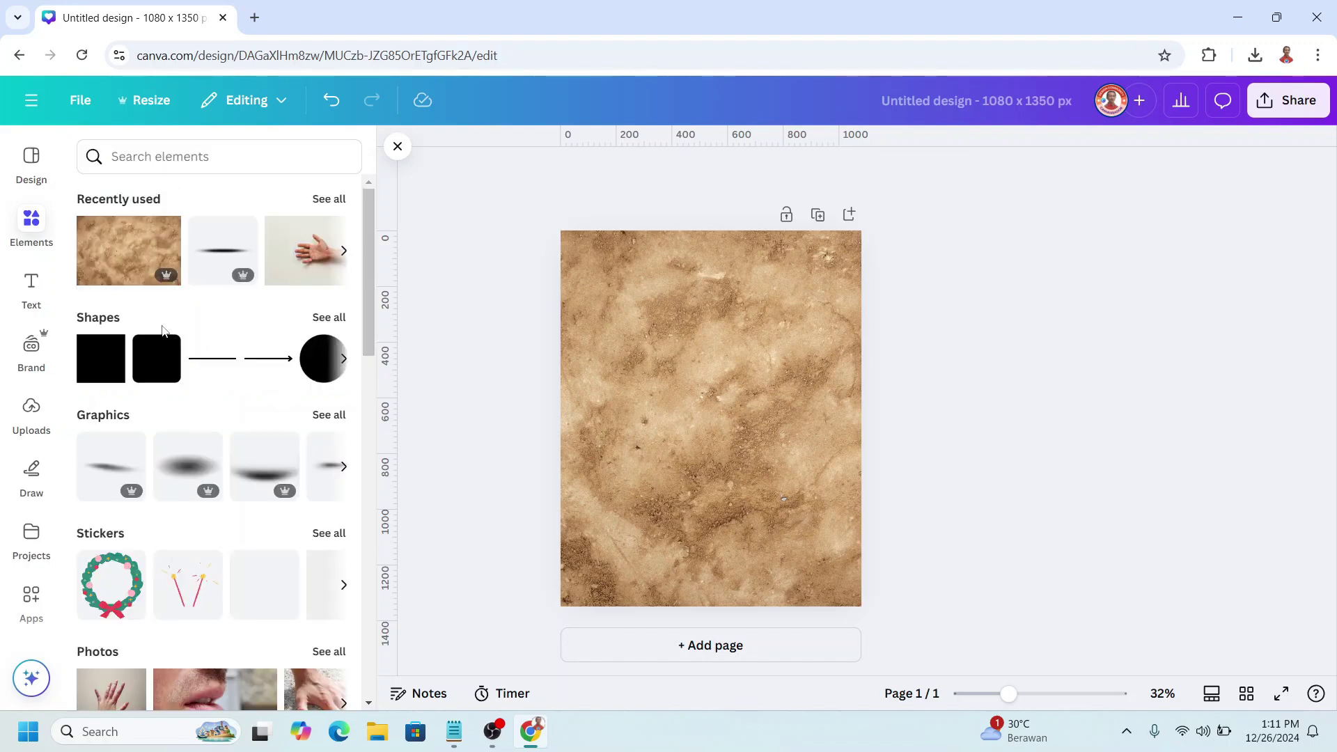
{"action": "left_click", "coordinate": [113, 343]}
{"action": "left_click", "coordinate": [102, 362]}
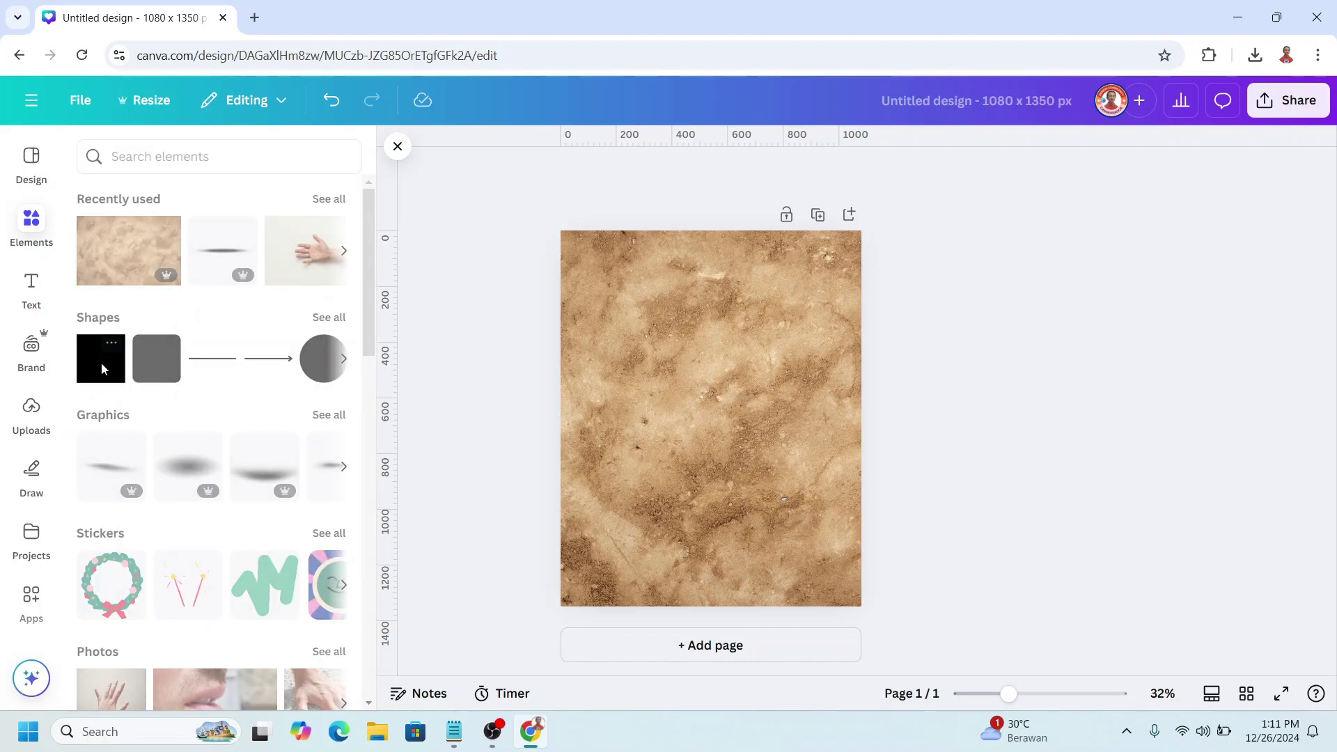
{"action": "left_click", "coordinate": [102, 362]}
{"action": "left_click_drag", "start_coordinate": [725, 414], "coordinate": [863, 276]}
{"action": "left_click_drag", "start_coordinate": [714, 323], "coordinate": [740, 513]}
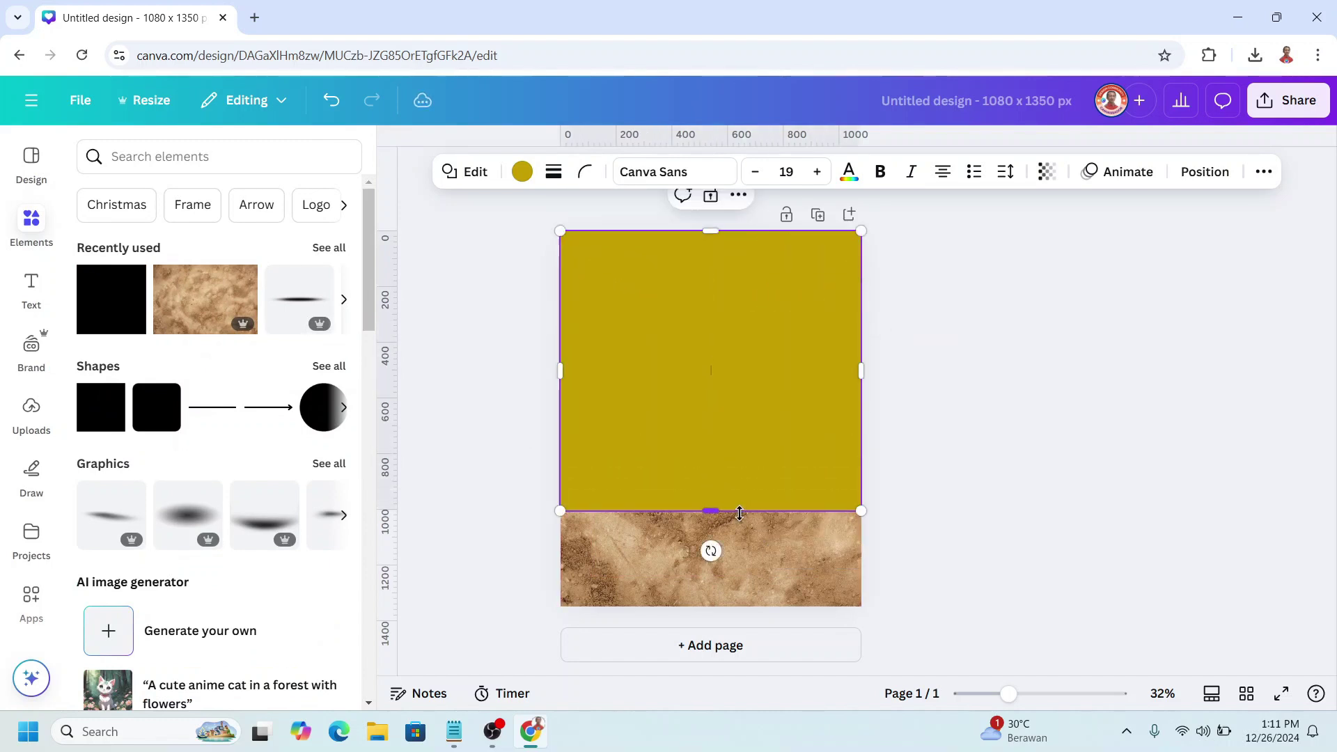
Change the rectangle's solid fill to a linear gradient running from top to bottom.
{"action": "left_click", "coordinate": [519, 174]}
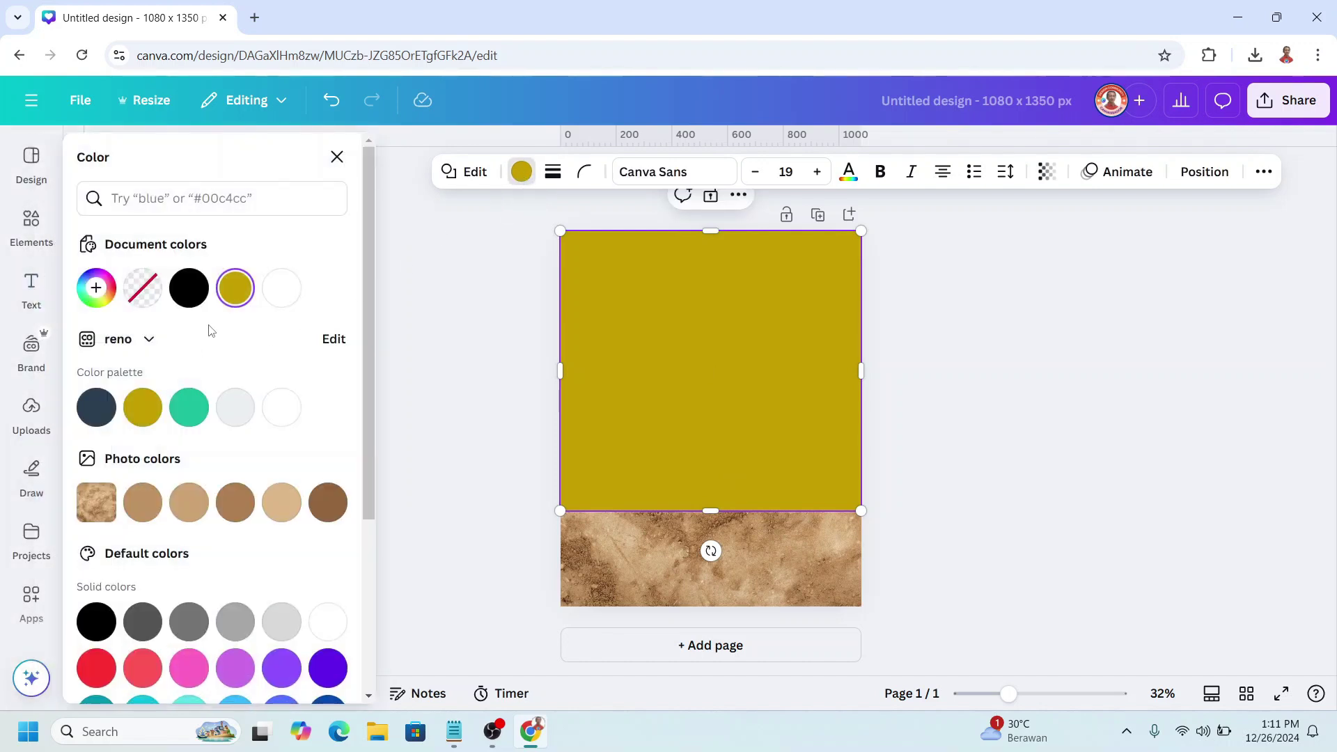
{"action": "left_click", "coordinate": [236, 289]}
{"action": "left_click", "coordinate": [277, 343]}
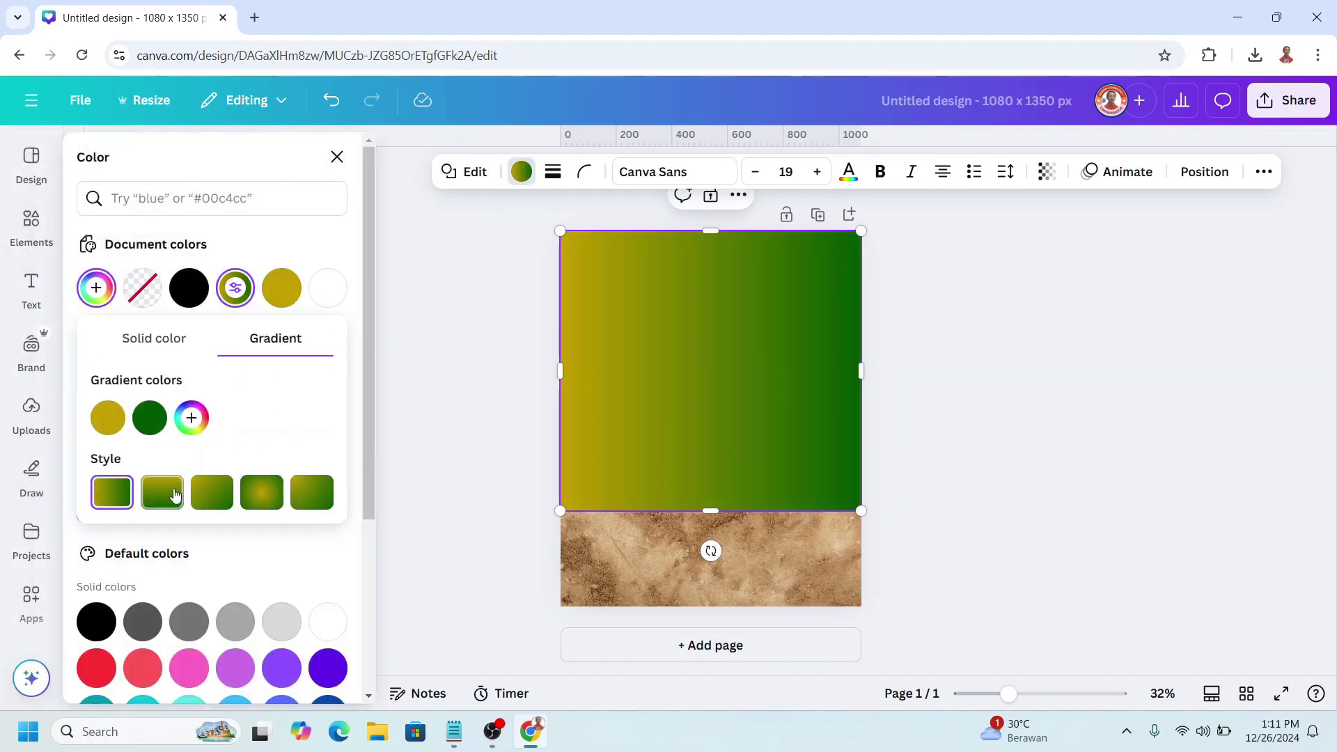
{"action": "left_click", "coordinate": [160, 492]}
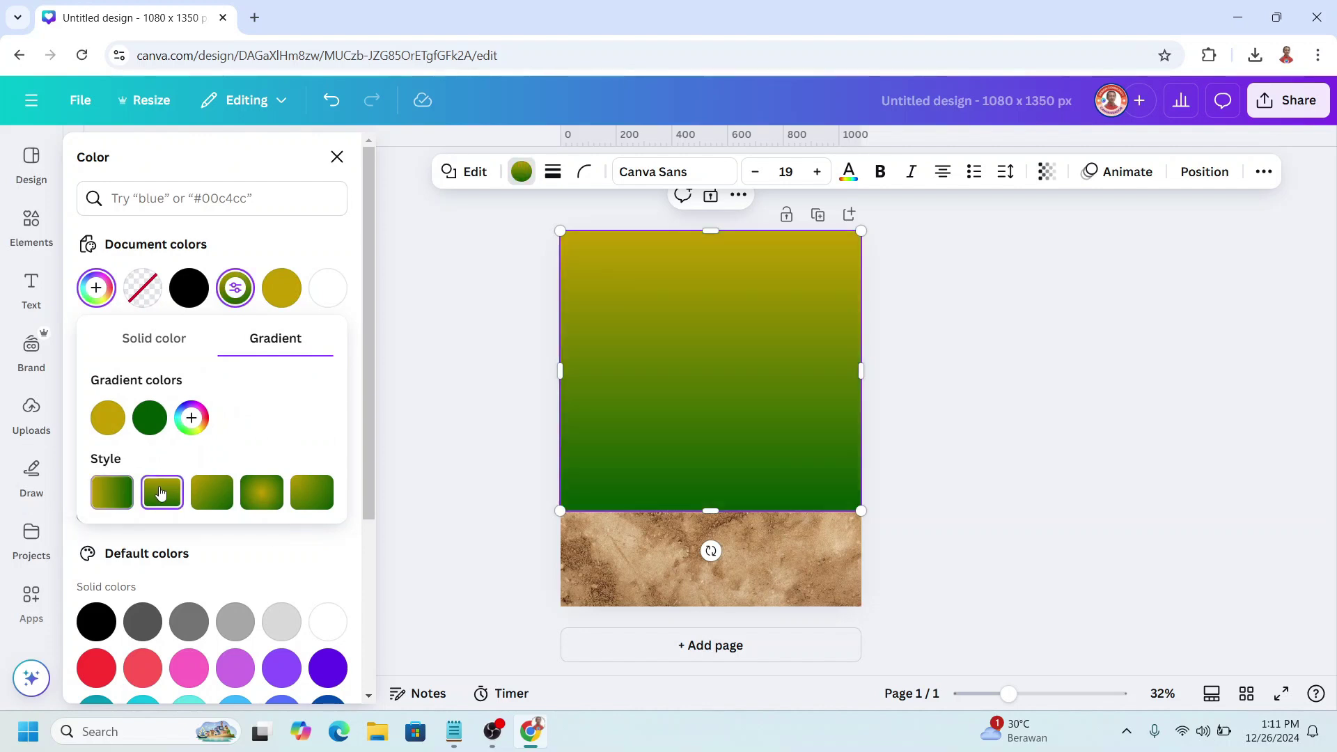
Set both gradient colours of the rectangle to the same red, #C20808.
{"action": "left_click", "coordinate": [108, 418]}
{"action": "left_click", "coordinate": [149, 419]}
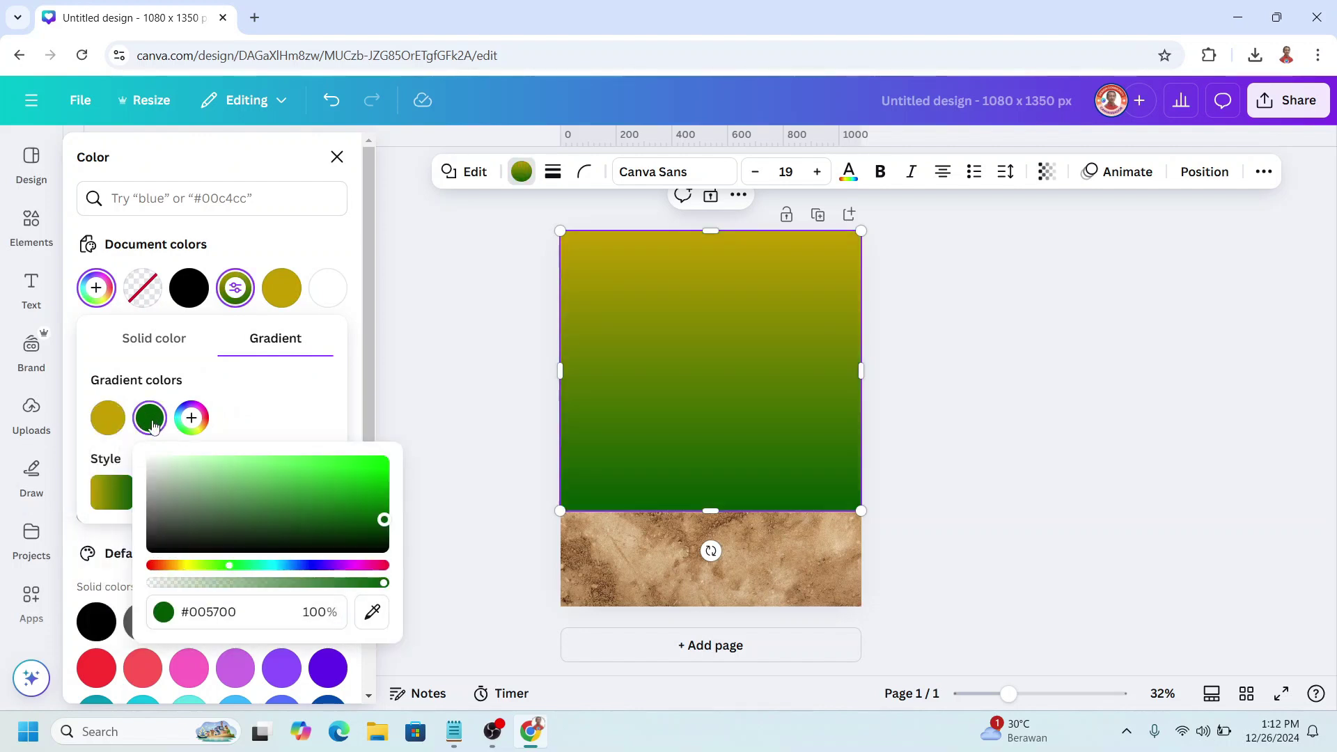
{"action": "left_click", "coordinate": [152, 565]}
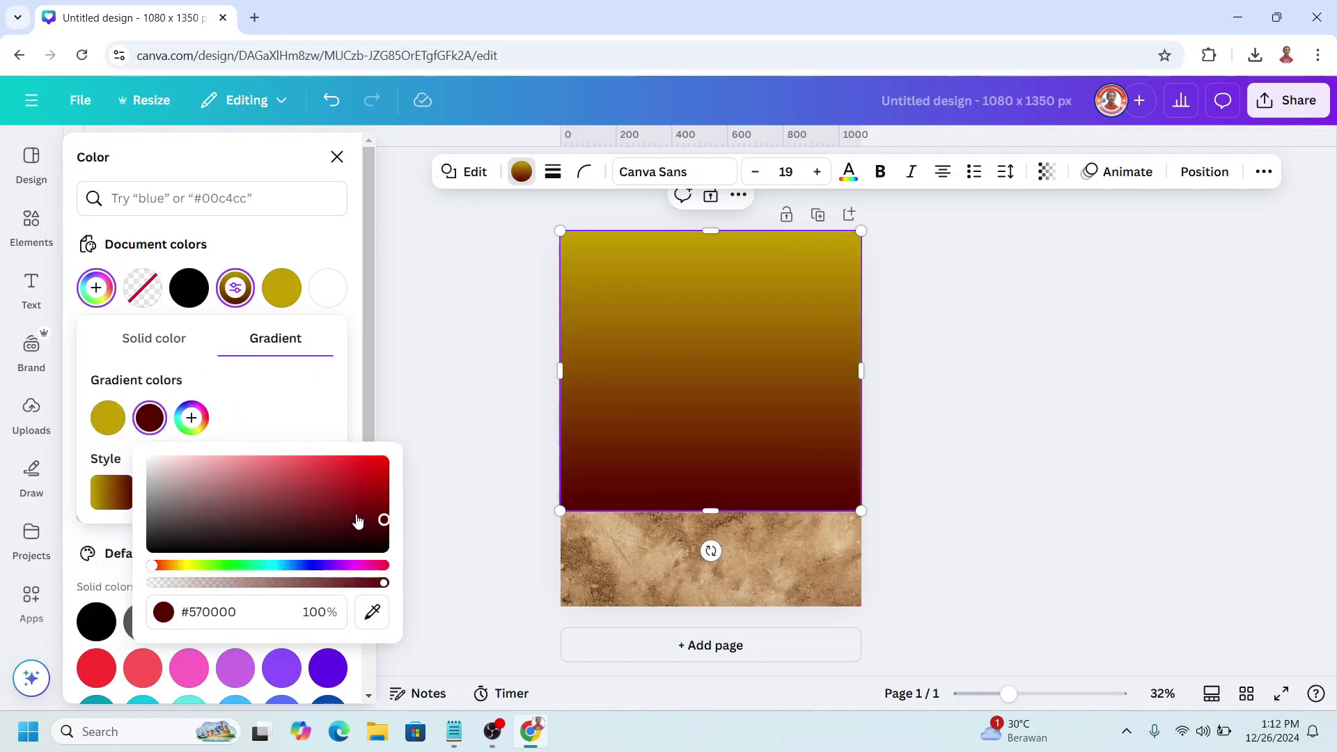
{"action": "left_click", "coordinate": [379, 481]}
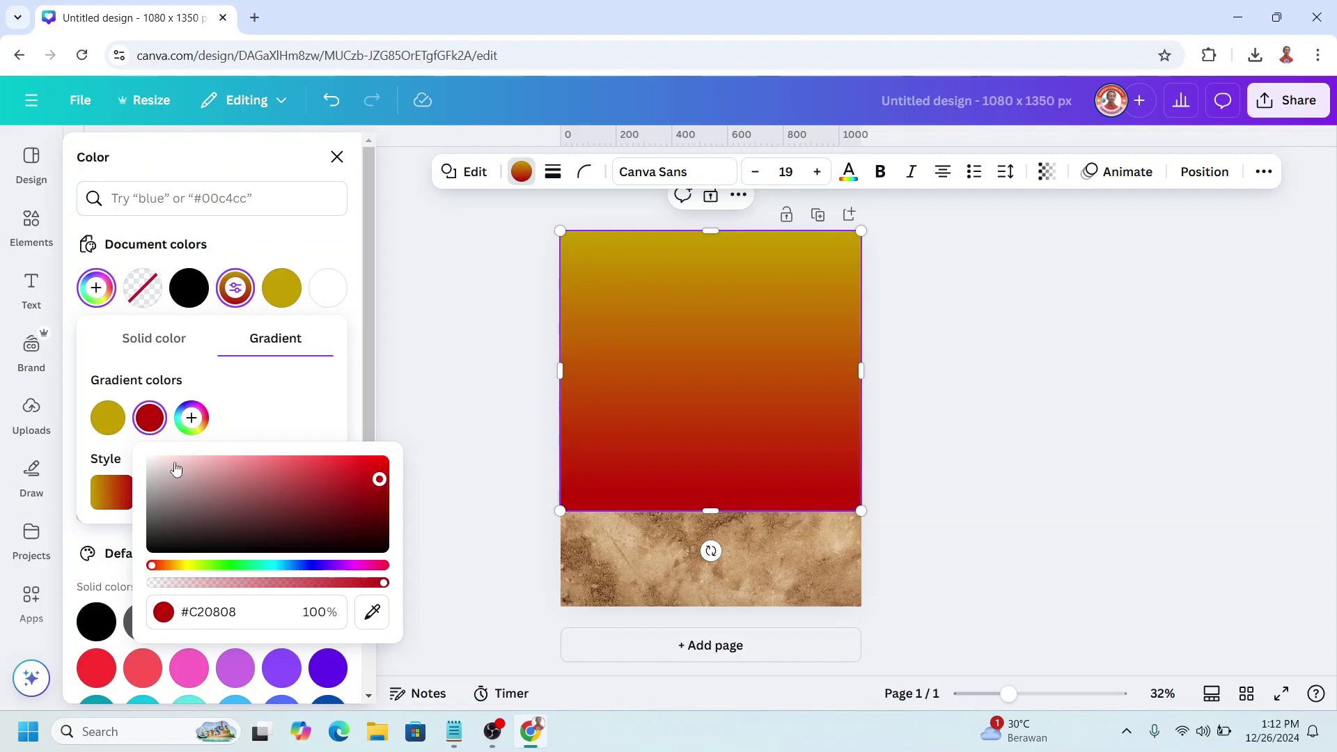
{"action": "left_click", "coordinate": [107, 419]}
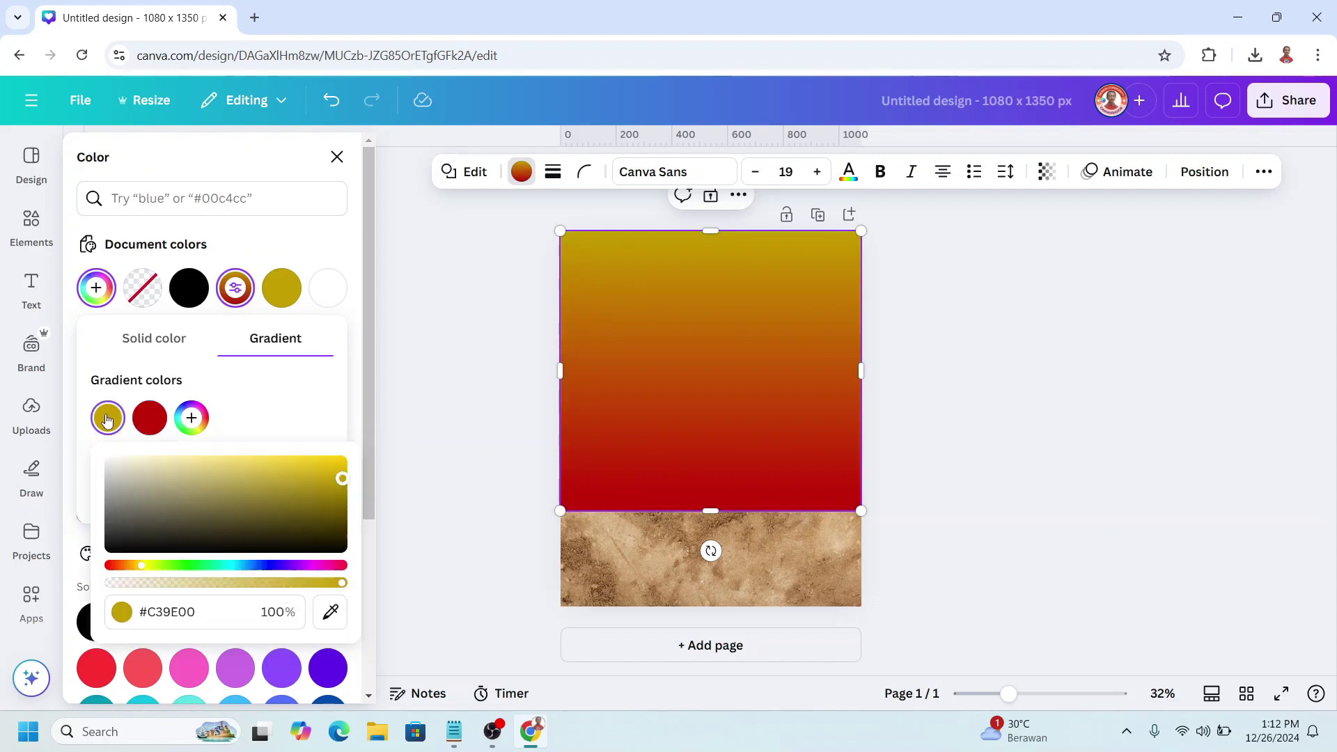
{"action": "left_click", "coordinate": [330, 612]}
{"action": "left_click", "coordinate": [151, 422]}
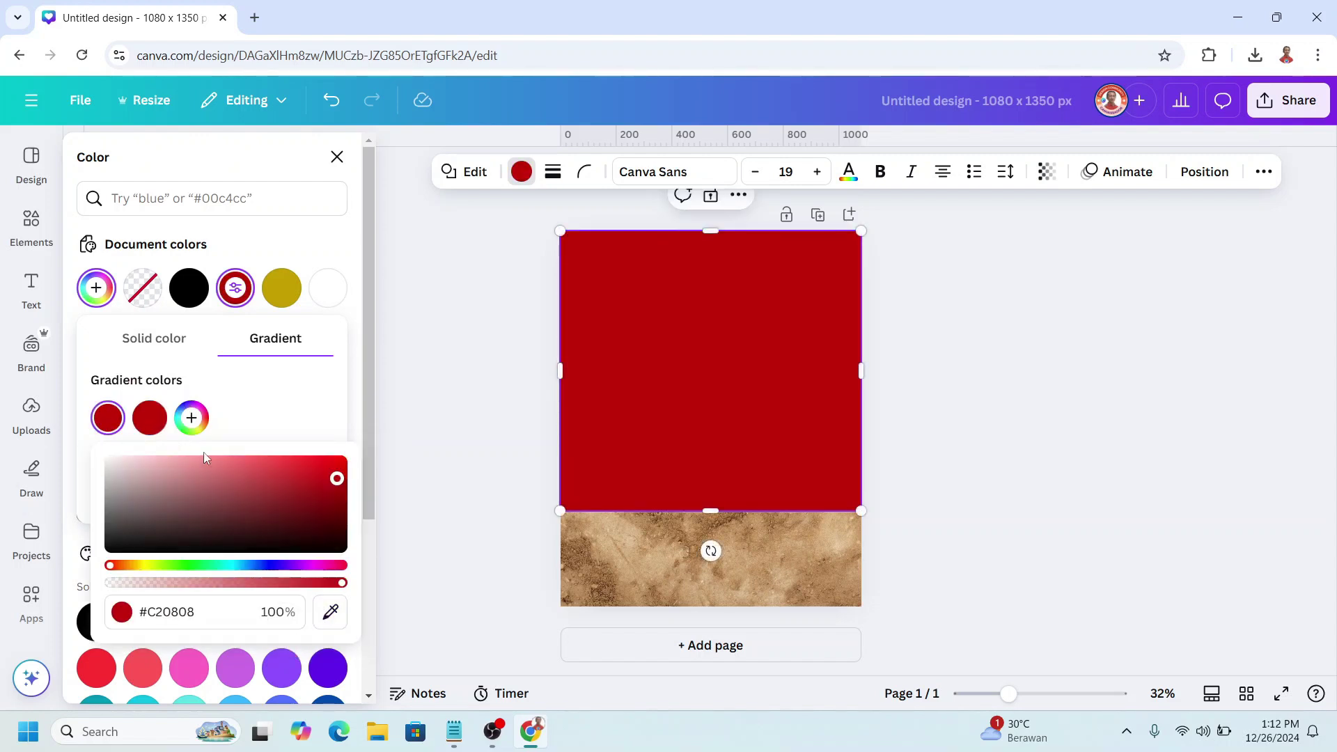
Fade the gradient's second colour to 1% opacity and set the whole rectangle's transparency value to 75.
{"action": "left_click", "coordinate": [151, 422]}
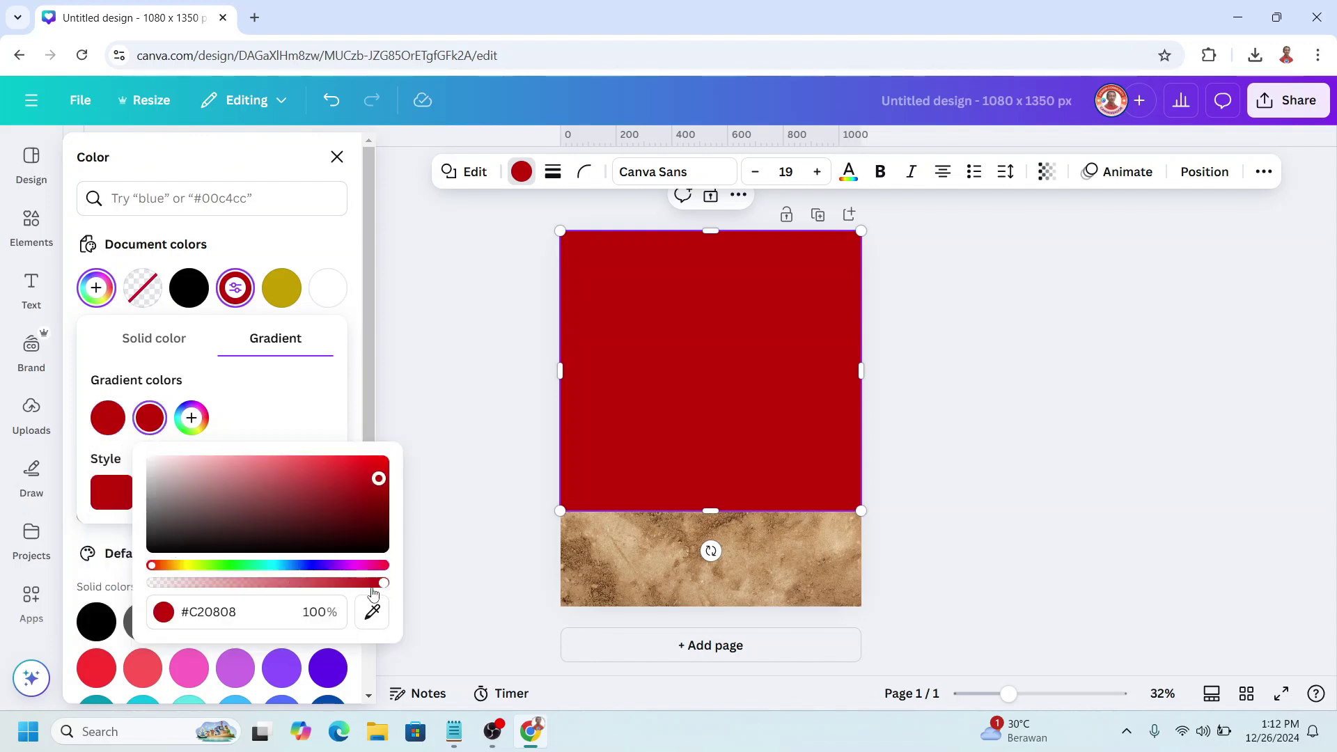
{"action": "left_click_drag", "start_coordinate": [375, 589], "coordinate": [149, 588]}
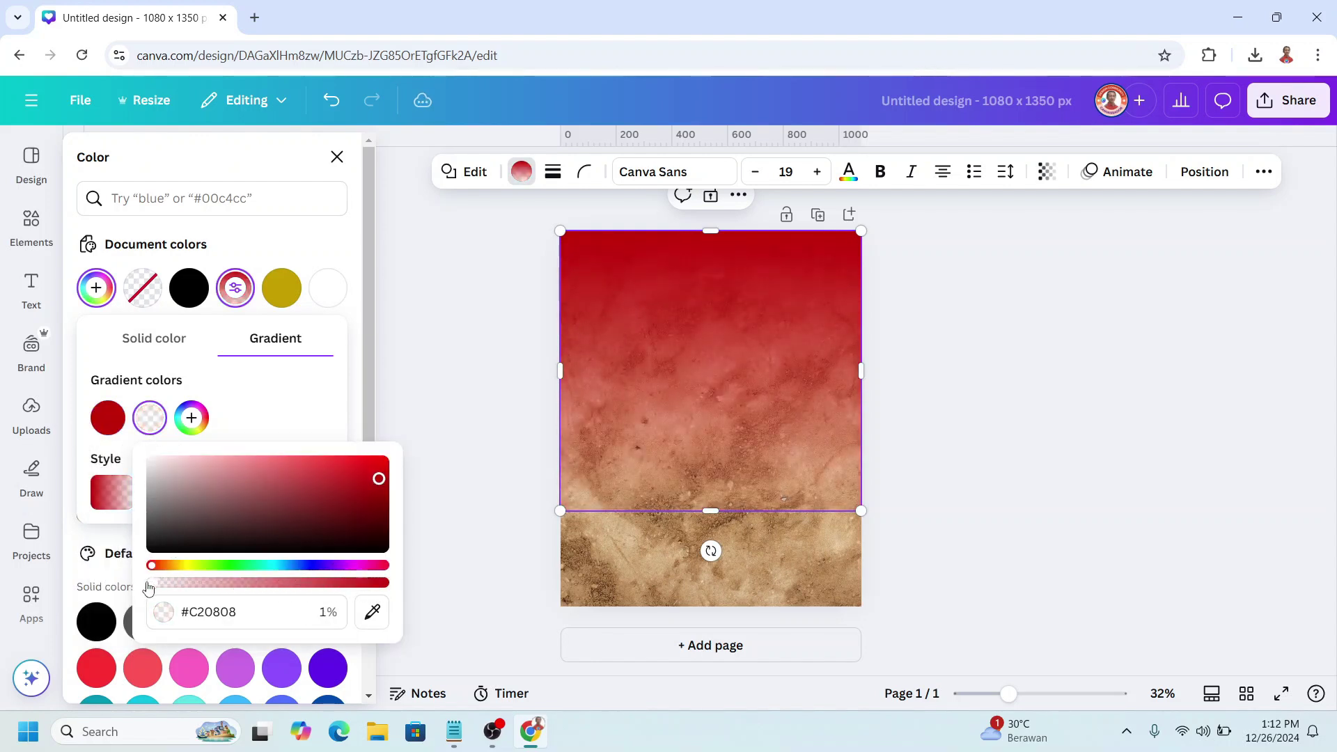
{"action": "left_click", "coordinate": [821, 347]}
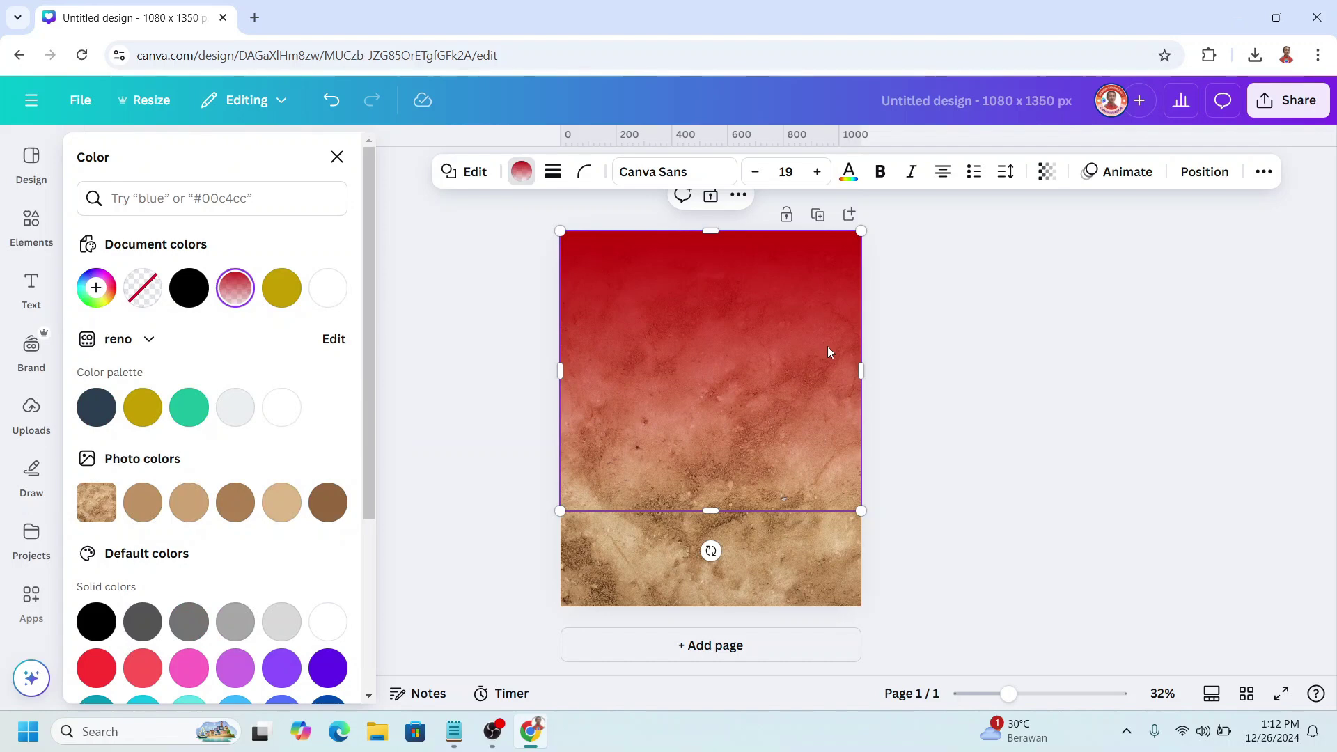
{"action": "left_click", "coordinate": [1052, 186]}
{"action": "left_click_drag", "start_coordinate": [1089, 248], "coordinate": [1057, 251]}
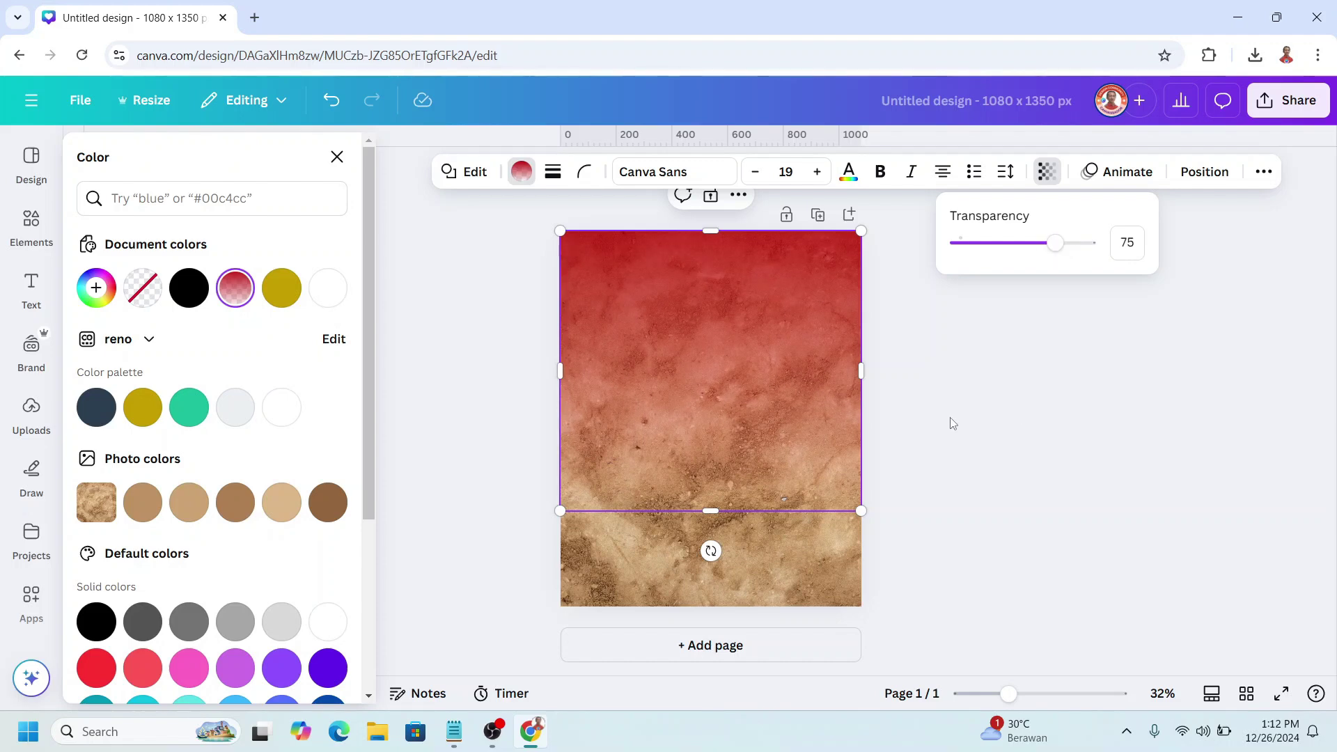
Insert the recently used Wall Crack Illustration, shrink it to about half size and place it against the page's upper edge, right of centre.
{"action": "left_click", "coordinate": [31, 225]}
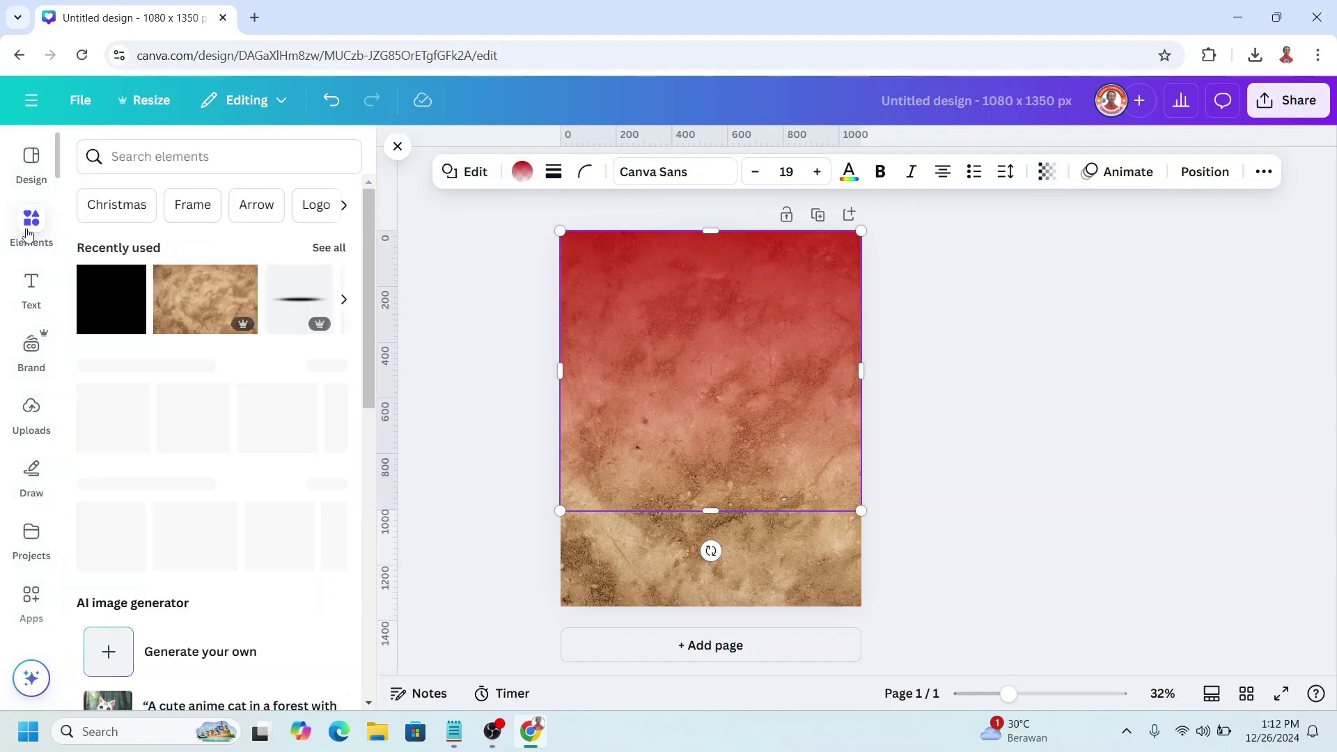
{"action": "left_click", "coordinate": [328, 248]}
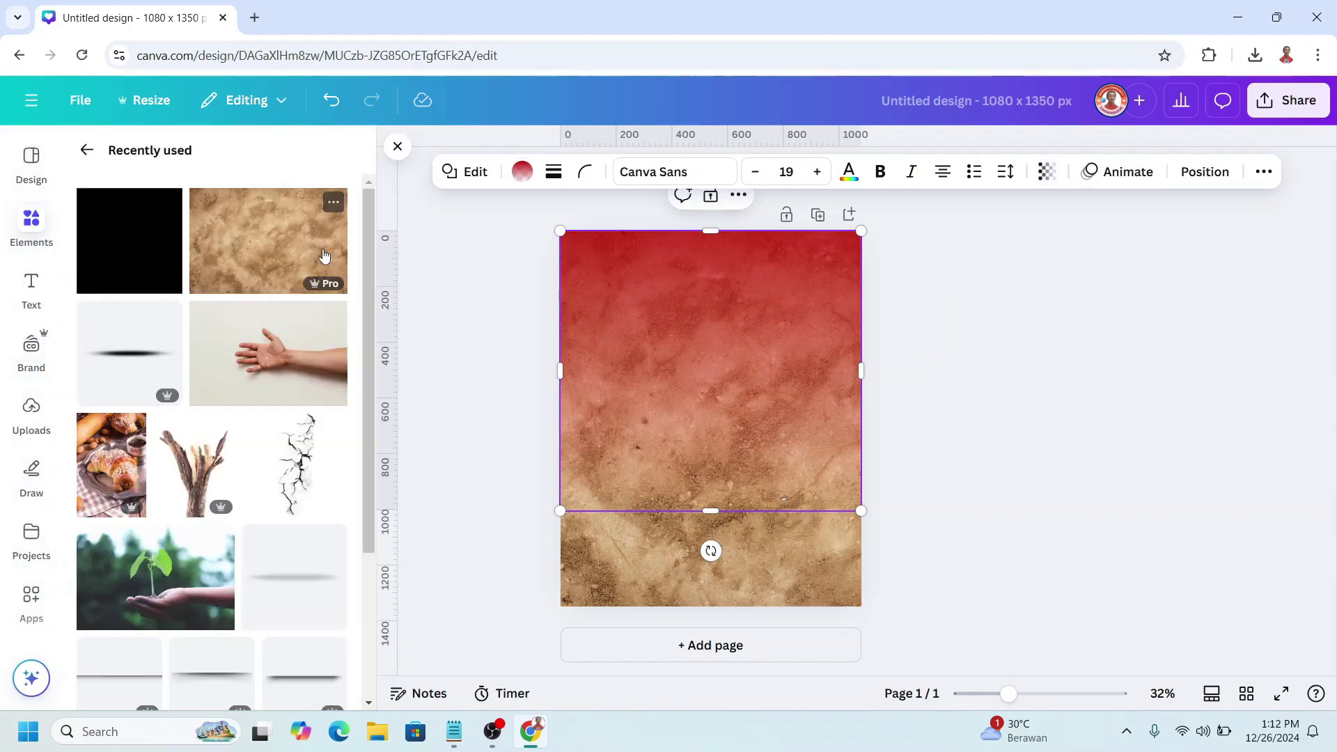
{"action": "left_click", "coordinate": [334, 427]}
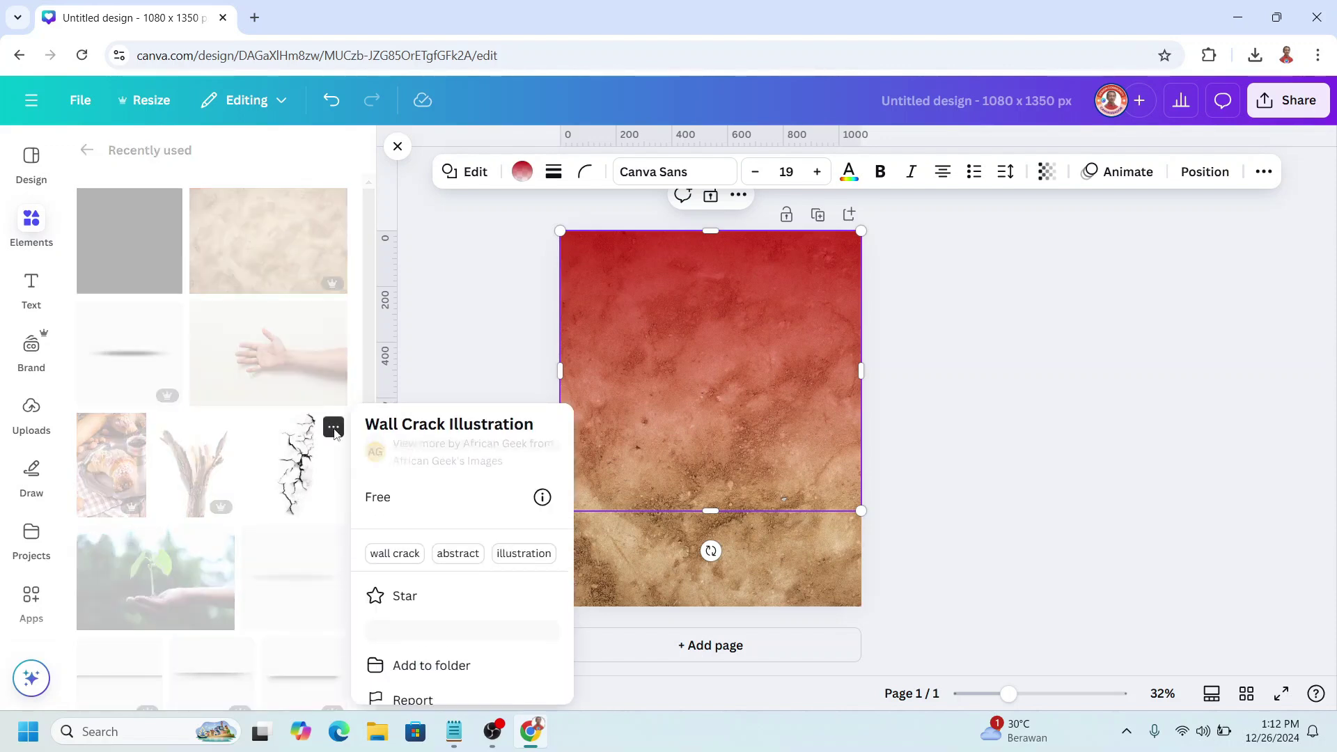
{"action": "left_click", "coordinate": [304, 474]}
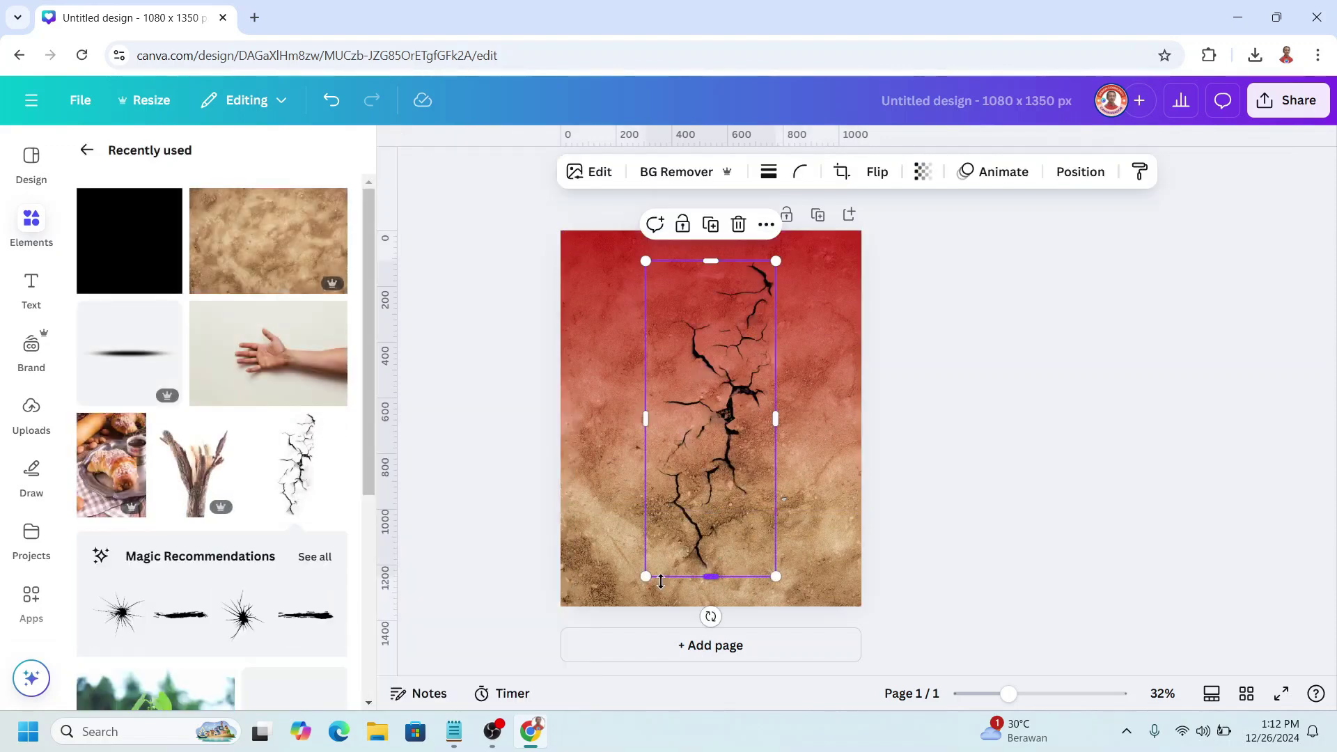
{"action": "left_click_drag", "start_coordinate": [644, 578], "coordinate": [711, 418]}
{"action": "left_click_drag", "start_coordinate": [736, 351], "coordinate": [783, 321]}
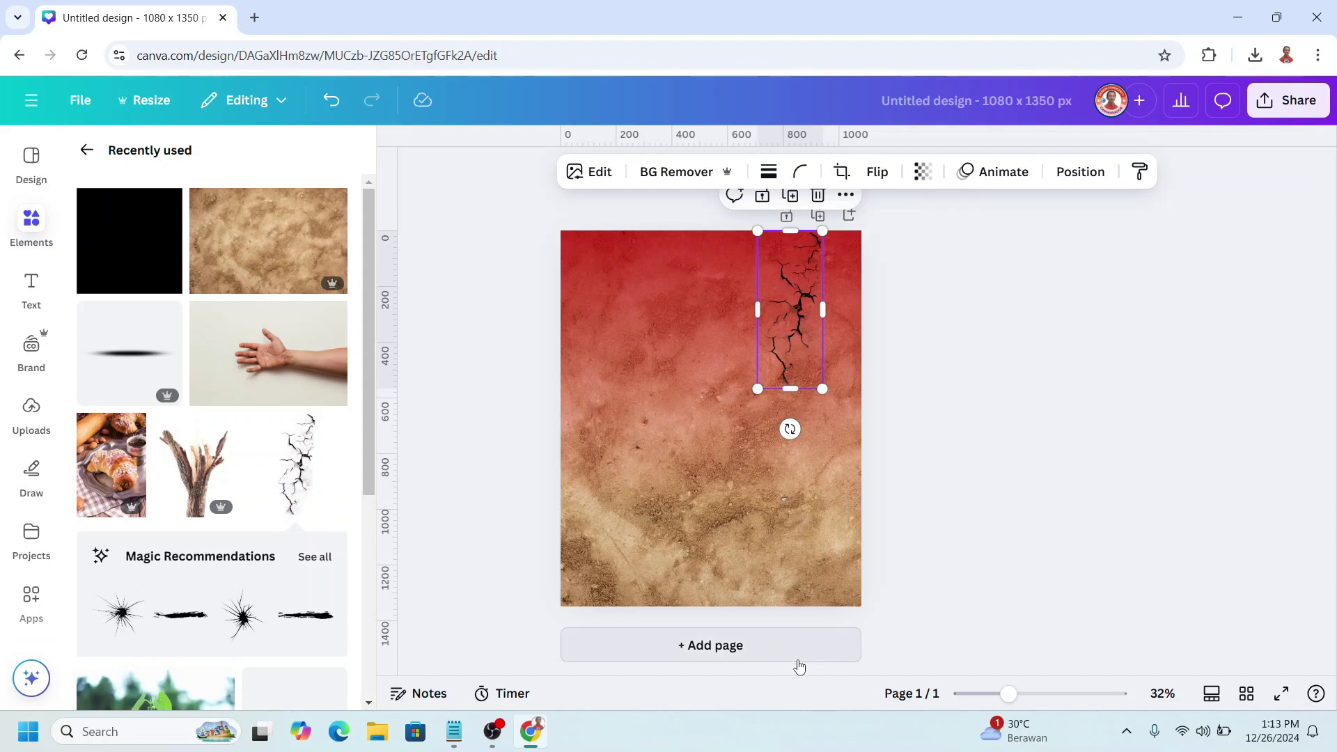
Add a second page and insert the recently used photo of the outstretched hand on it.
{"action": "left_click", "coordinate": [758, 658]}
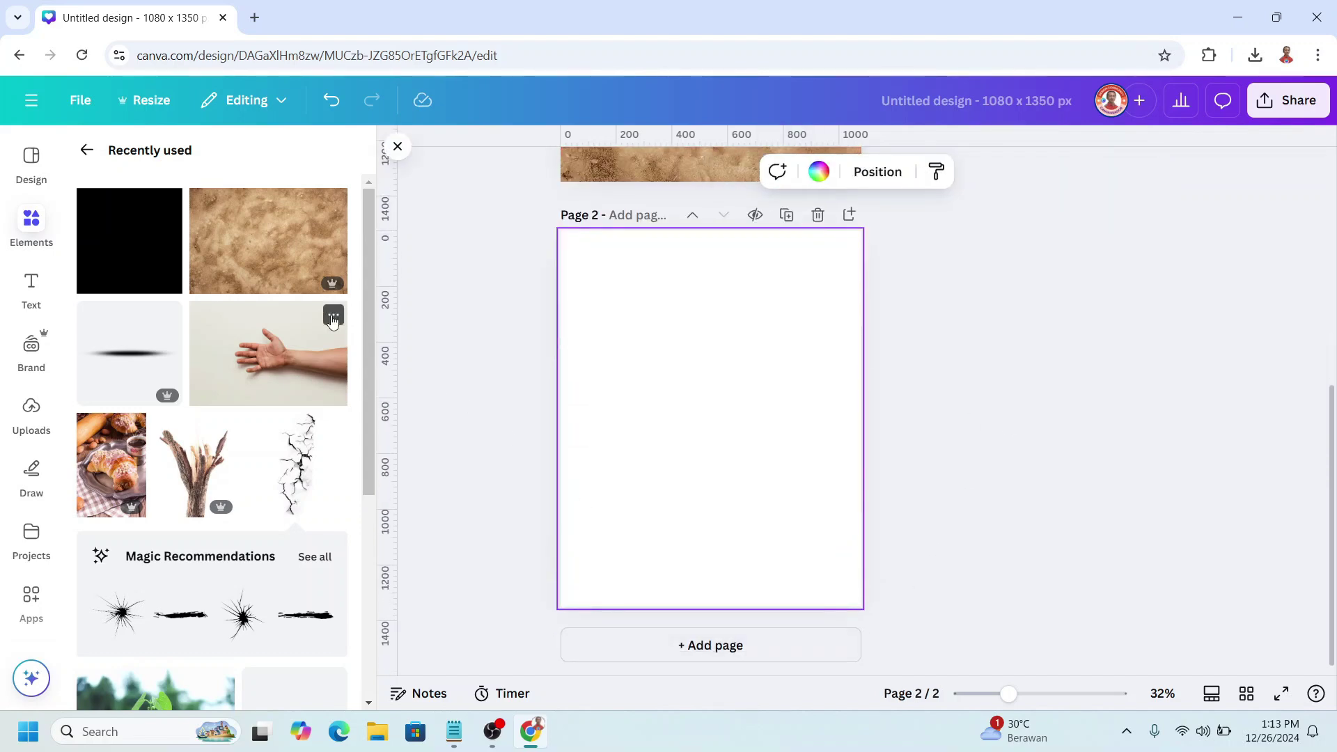
{"action": "left_click", "coordinate": [332, 317]}
{"action": "left_click", "coordinate": [299, 356]}
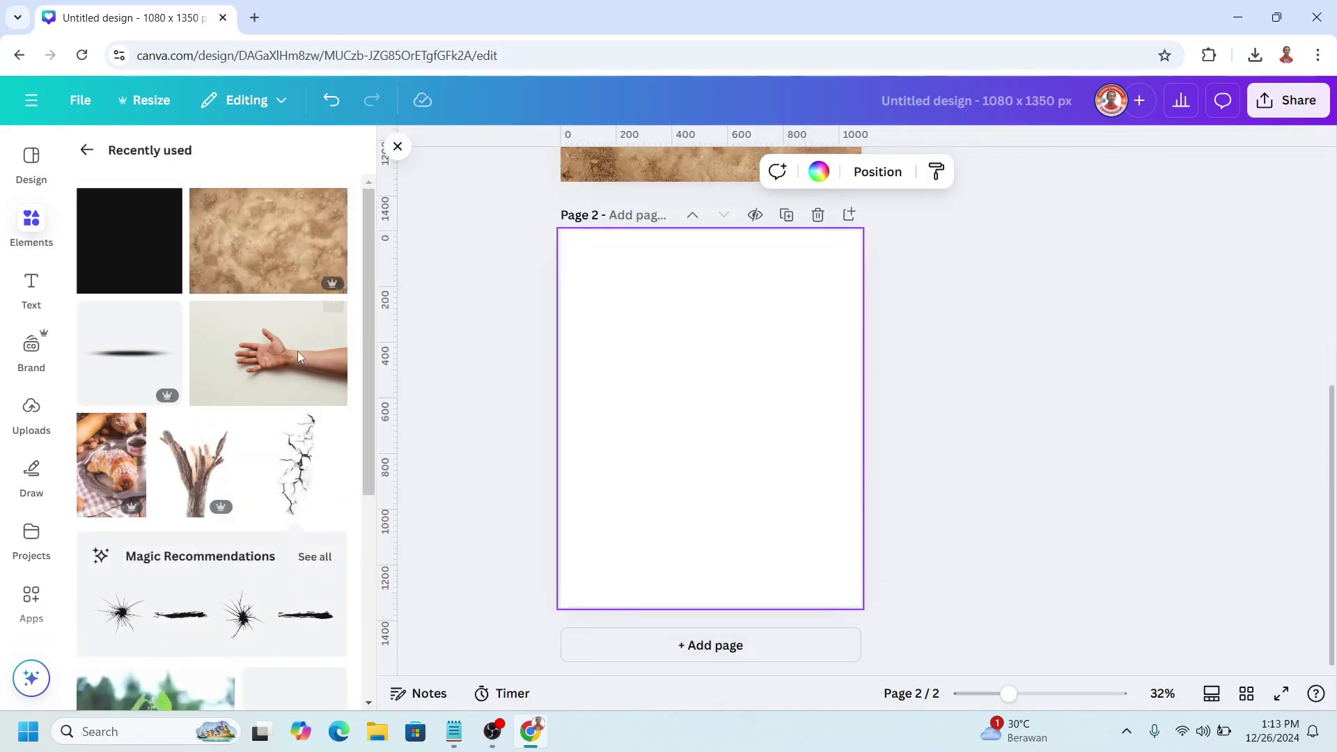
{"action": "left_click", "coordinate": [298, 352]}
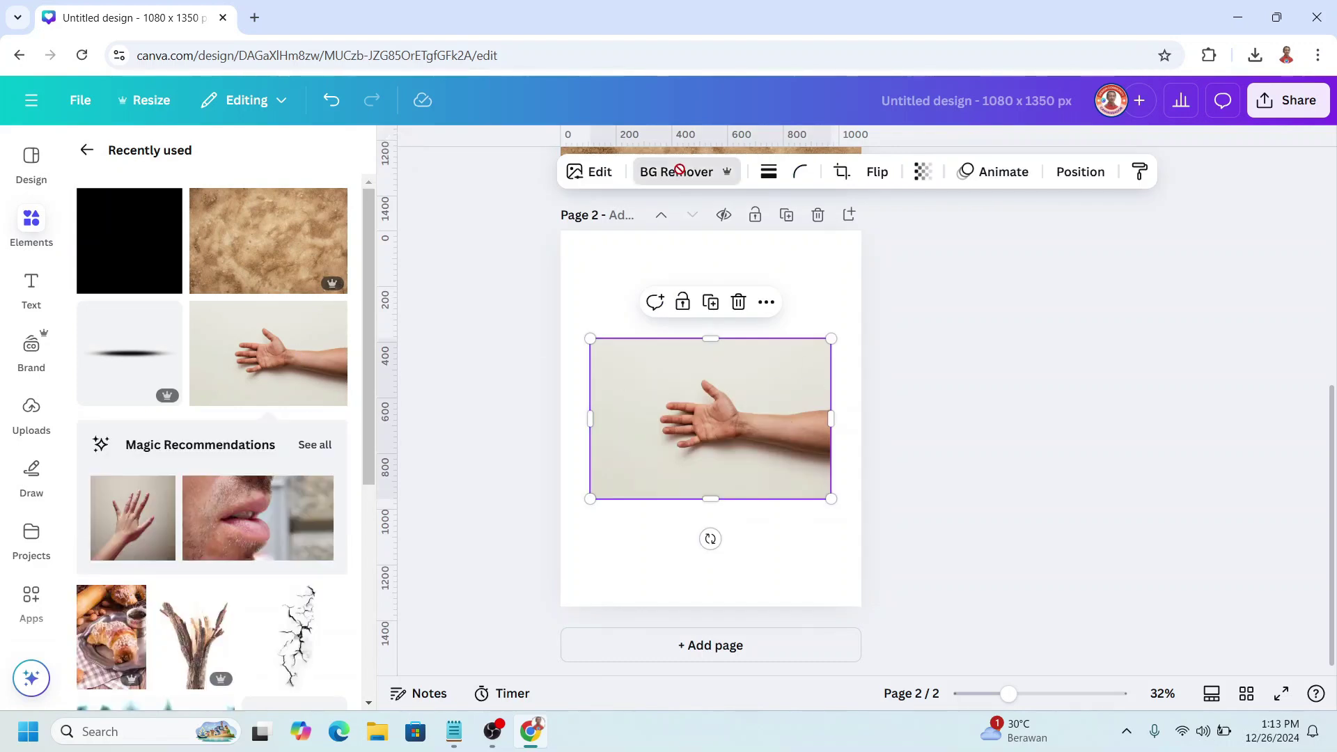
Remove the hand photo's background and rotate it a quarter turn clockwise so the fingers point up.
{"action": "left_click", "coordinate": [679, 171]}
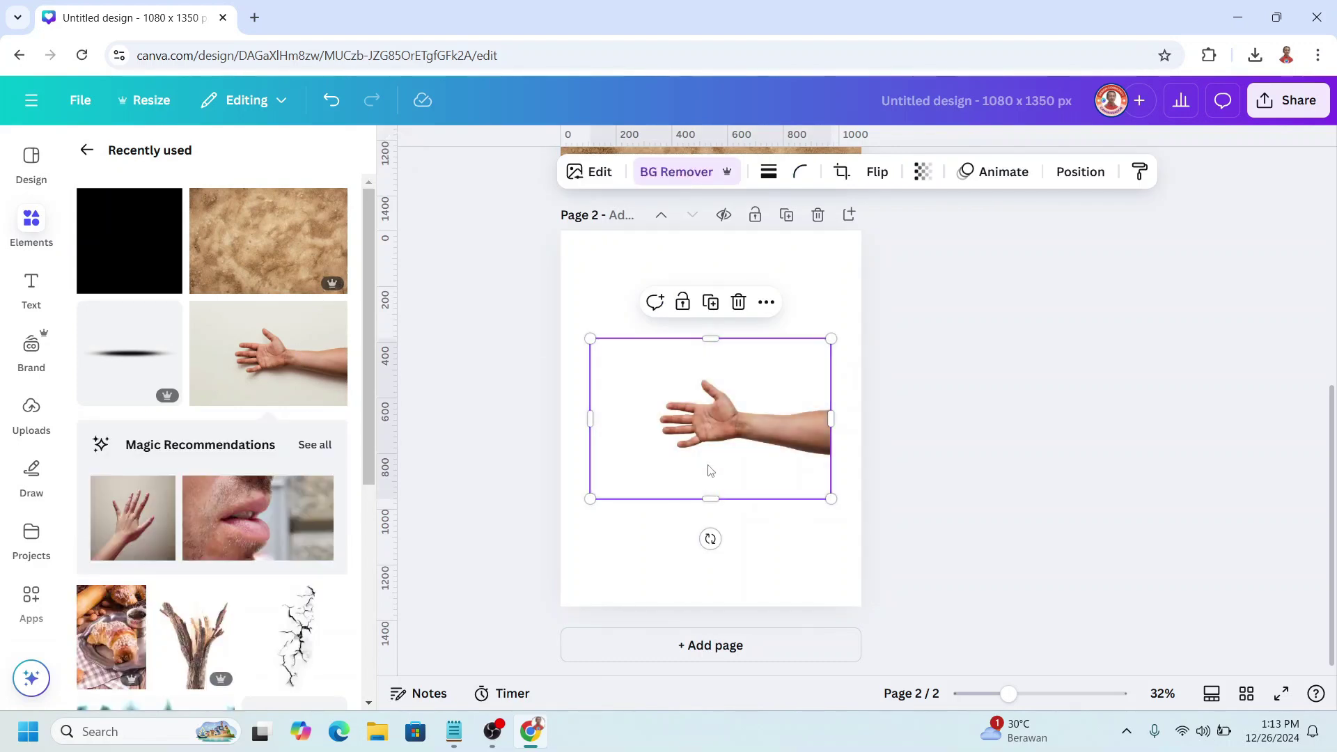
{"action": "left_click_drag", "start_coordinate": [711, 538], "coordinate": [635, 416]}
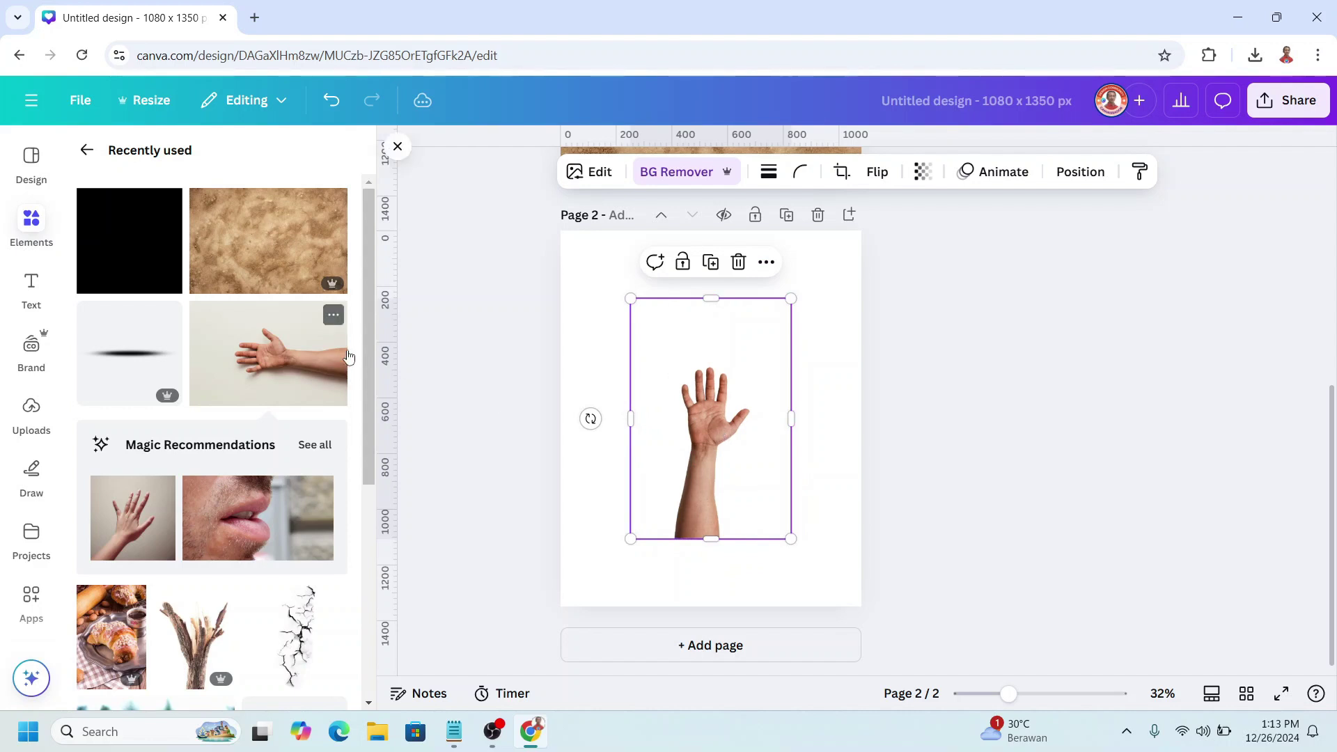
Add a square shape on page 2 and stretch it into an upright rectangle that covers the hand and forearm.
{"action": "left_click", "coordinate": [168, 205]}
{"action": "left_click", "coordinate": [137, 252]}
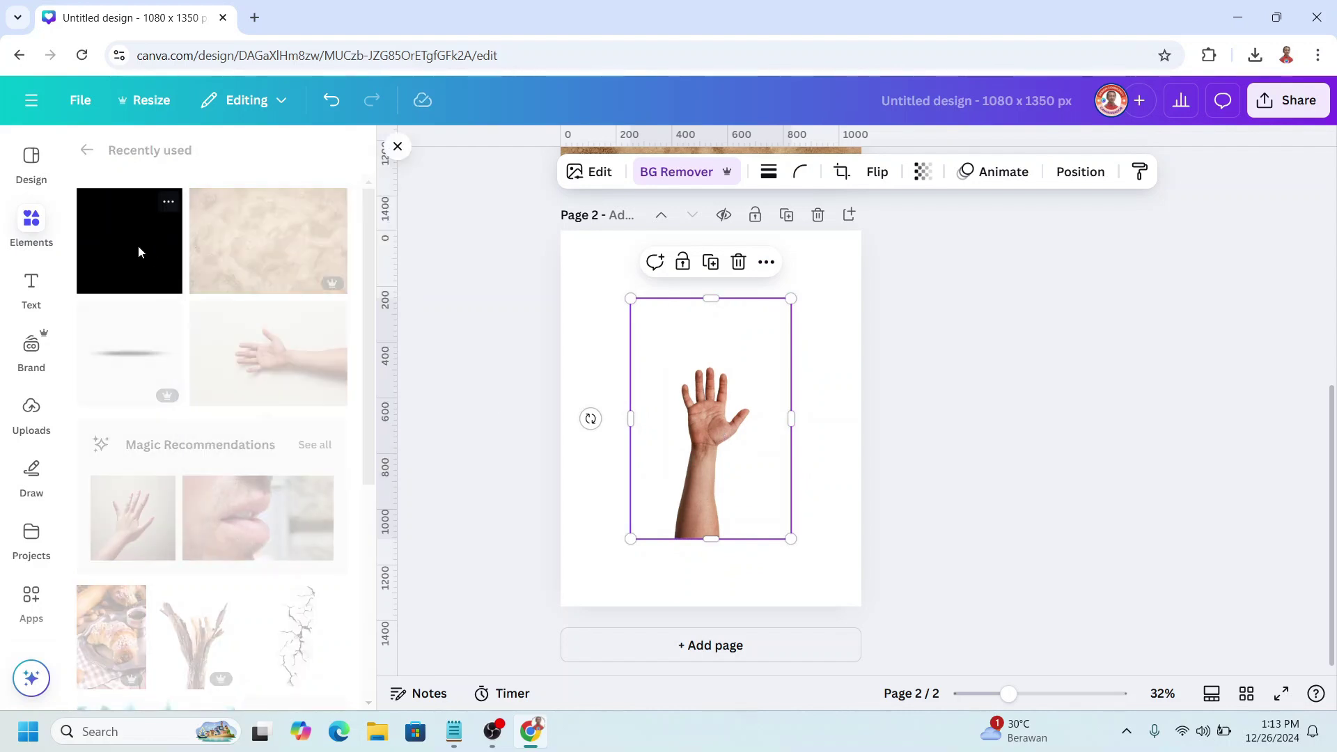
{"action": "left_click", "coordinate": [137, 249]}
{"action": "left_click_drag", "start_coordinate": [692, 370], "coordinate": [692, 341]}
{"action": "left_click_drag", "start_coordinate": [661, 409], "coordinate": [641, 401]}
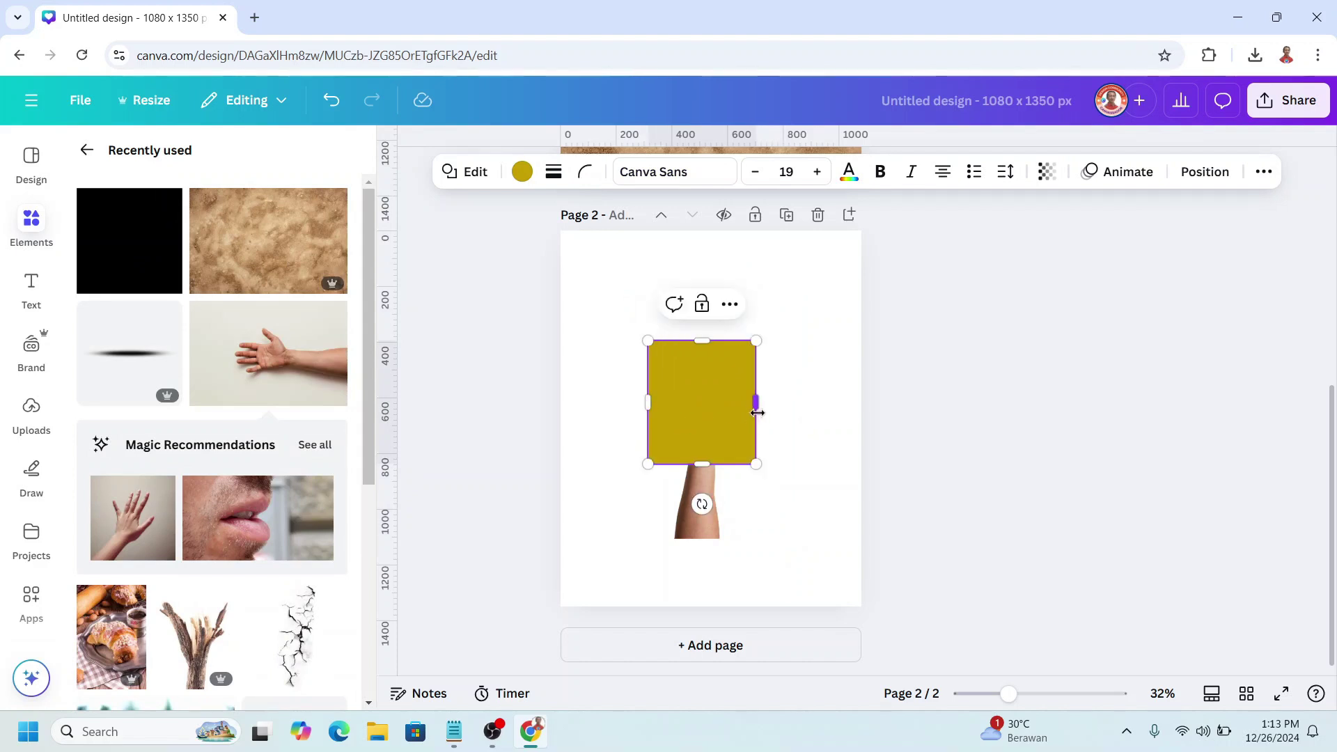
{"action": "left_click_drag", "start_coordinate": [756, 402], "coordinate": [762, 401]}
{"action": "left_click_drag", "start_coordinate": [721, 457], "coordinate": [707, 555]}
Send the rectangle behind the hand and fill it with the default solid yellow.
{"action": "right_click", "coordinate": [717, 403]}
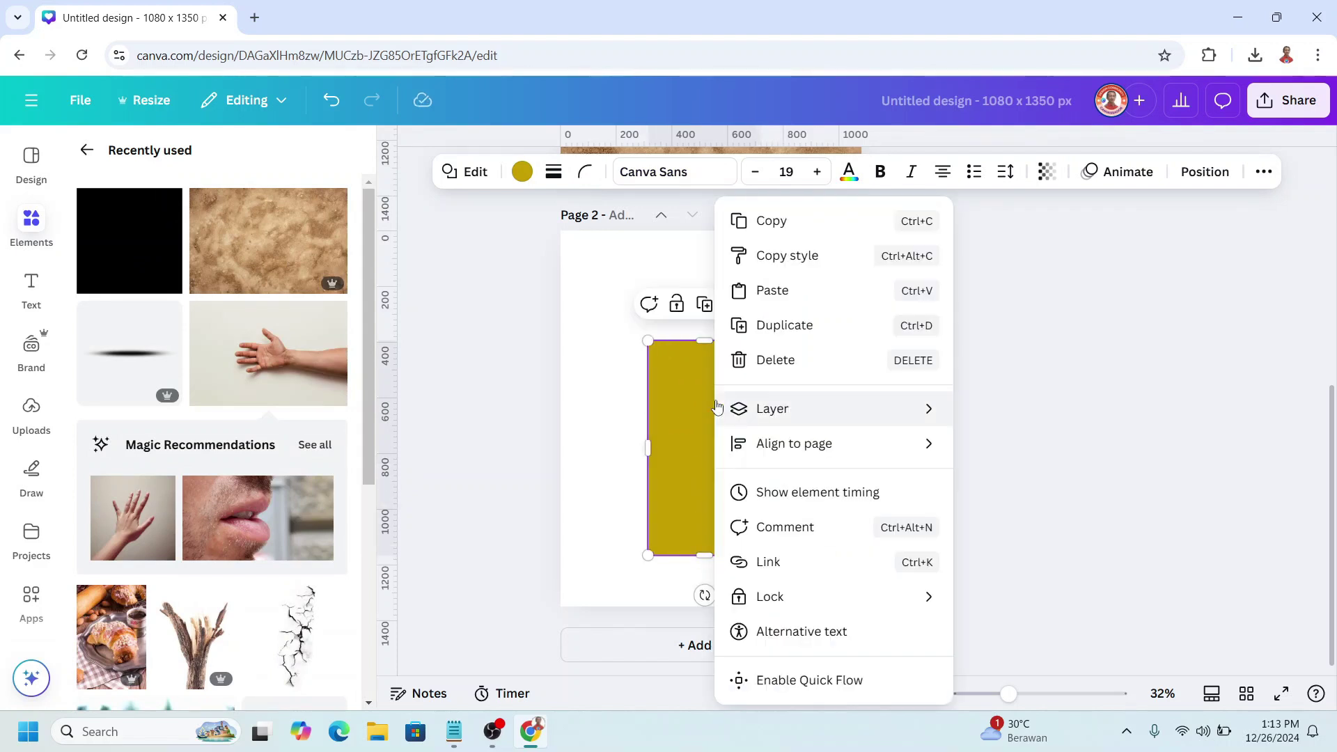
{"action": "mouse_move", "coordinate": [767, 411]}
{"action": "left_click", "coordinate": [1006, 513]}
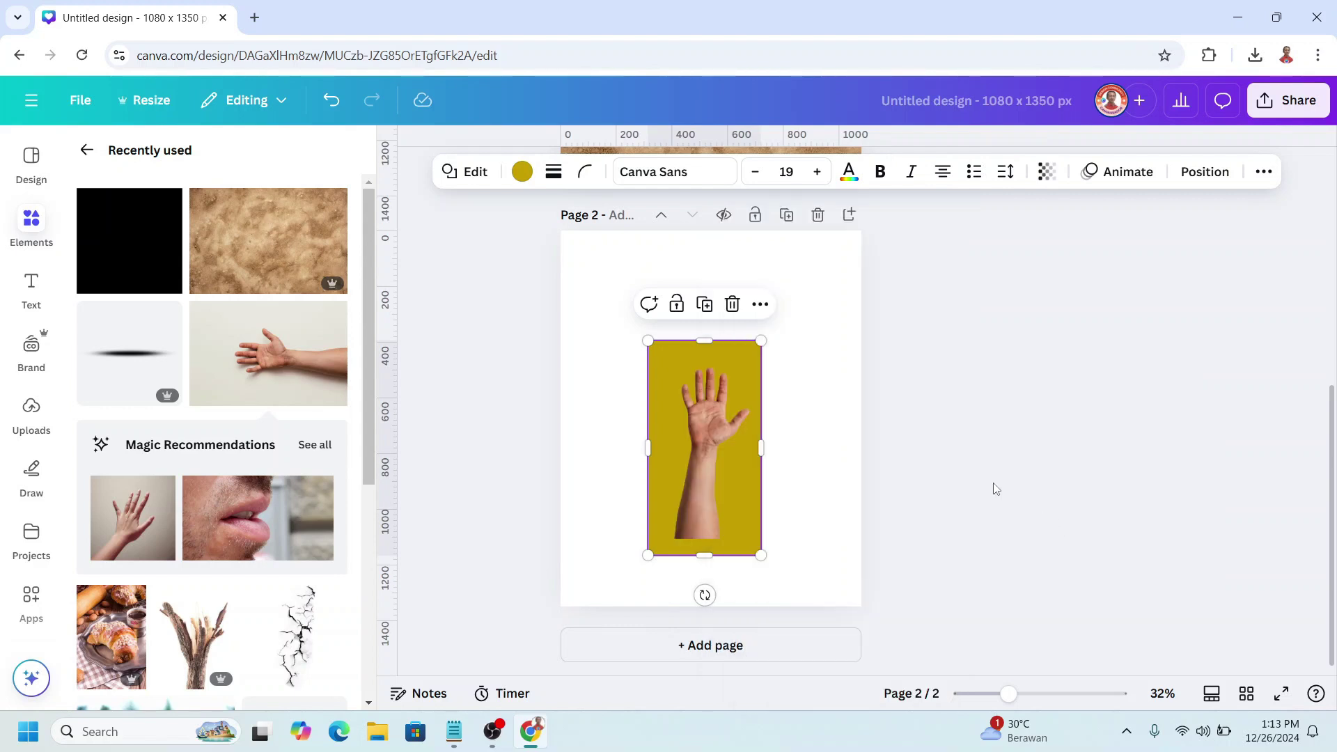
{"action": "left_click", "coordinate": [523, 172]}
{"action": "scroll", "coordinate": [209, 460], "scroll_direction": "down", "scroll_amount": 5}
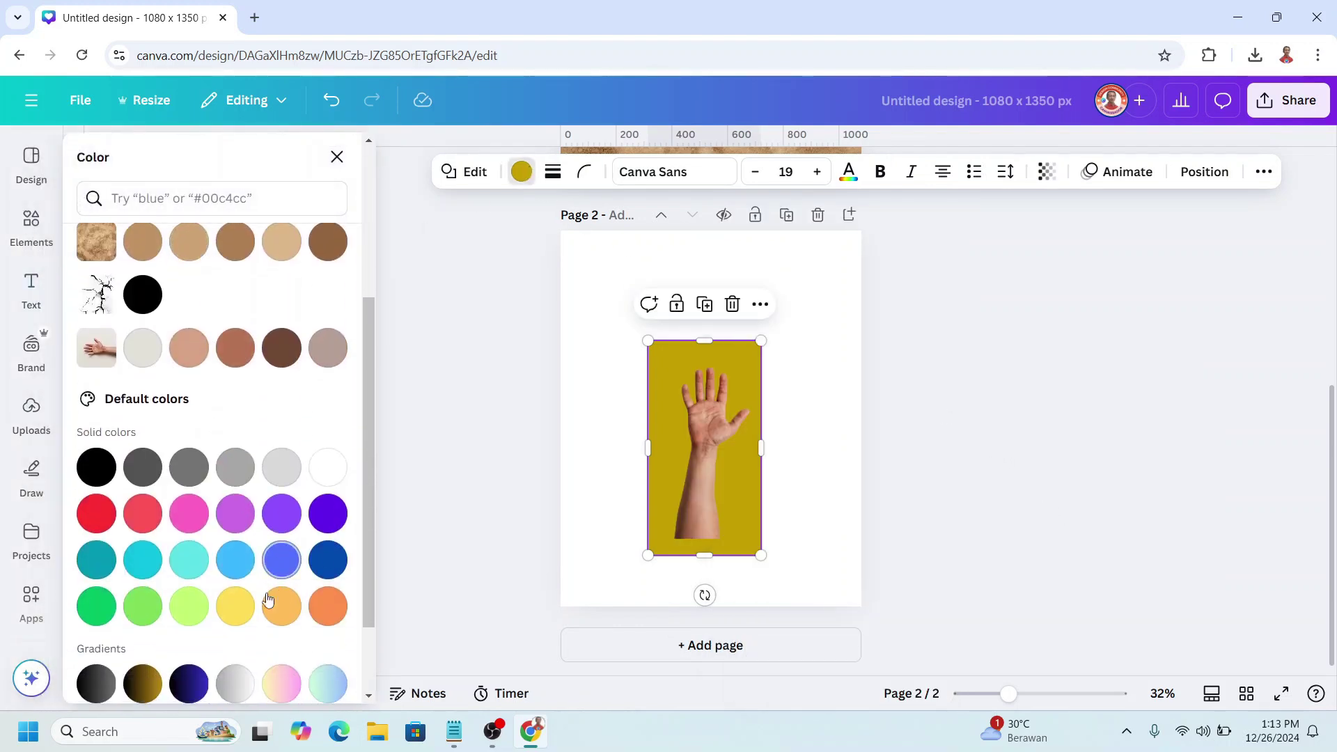
{"action": "left_click", "coordinate": [236, 608]}
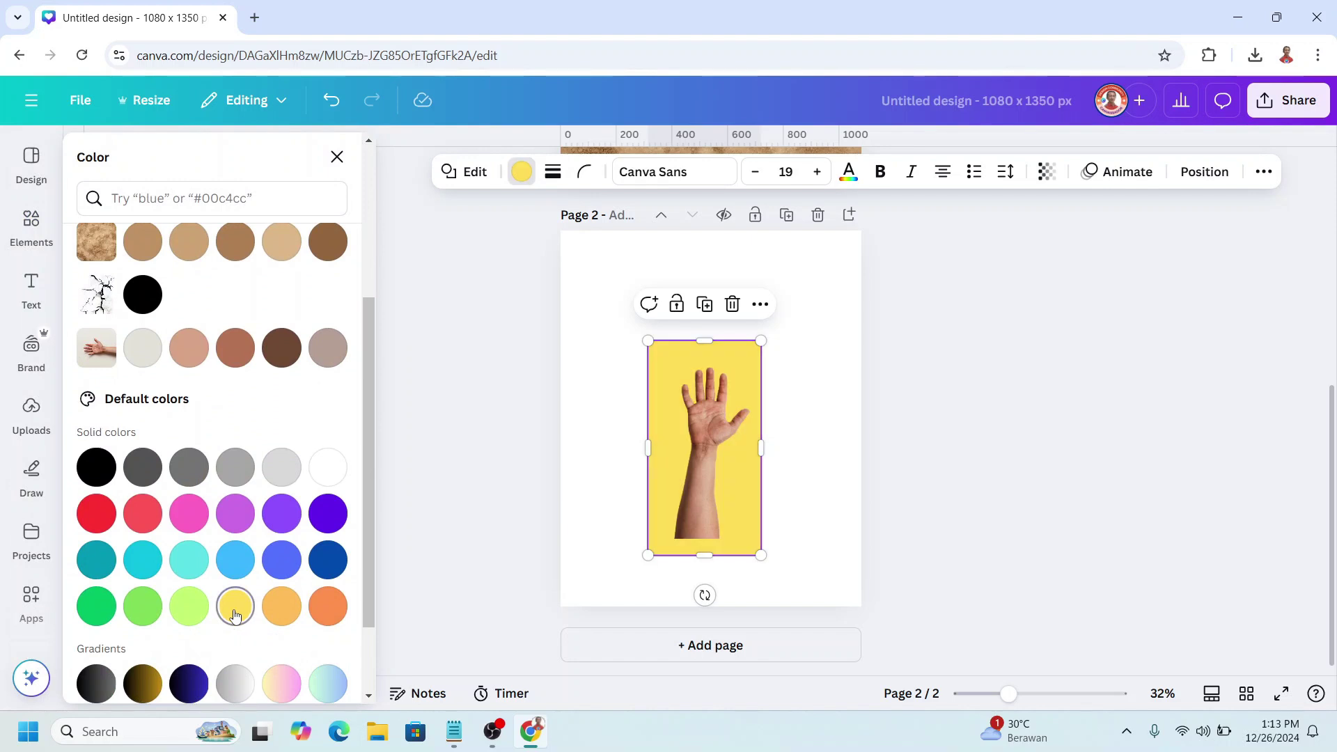
Apply the Custom Duotone effect to the hand photo and set its highlights colour to white.
{"action": "left_click", "coordinate": [709, 450]}
{"action": "left_click", "coordinate": [599, 172]}
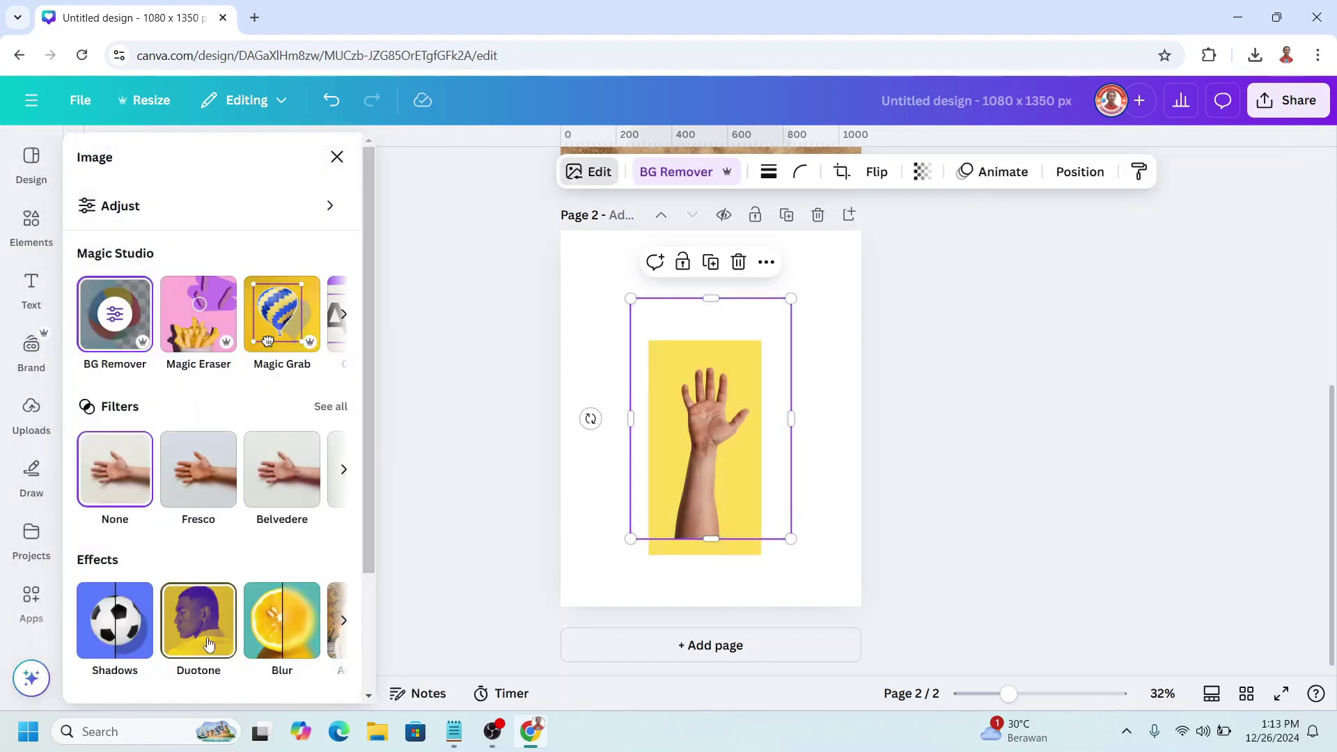
{"action": "left_click", "coordinate": [202, 631]}
{"action": "left_click", "coordinate": [124, 359]}
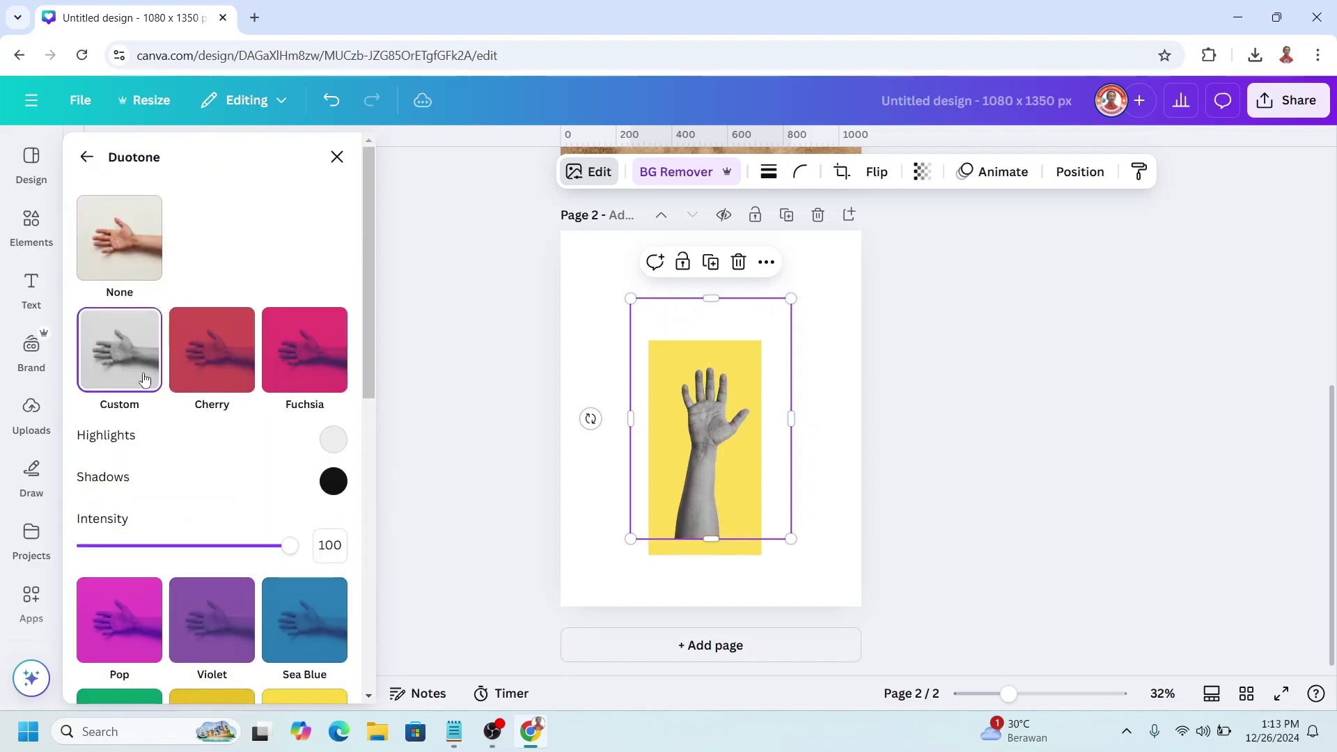
{"action": "left_click", "coordinate": [335, 443]}
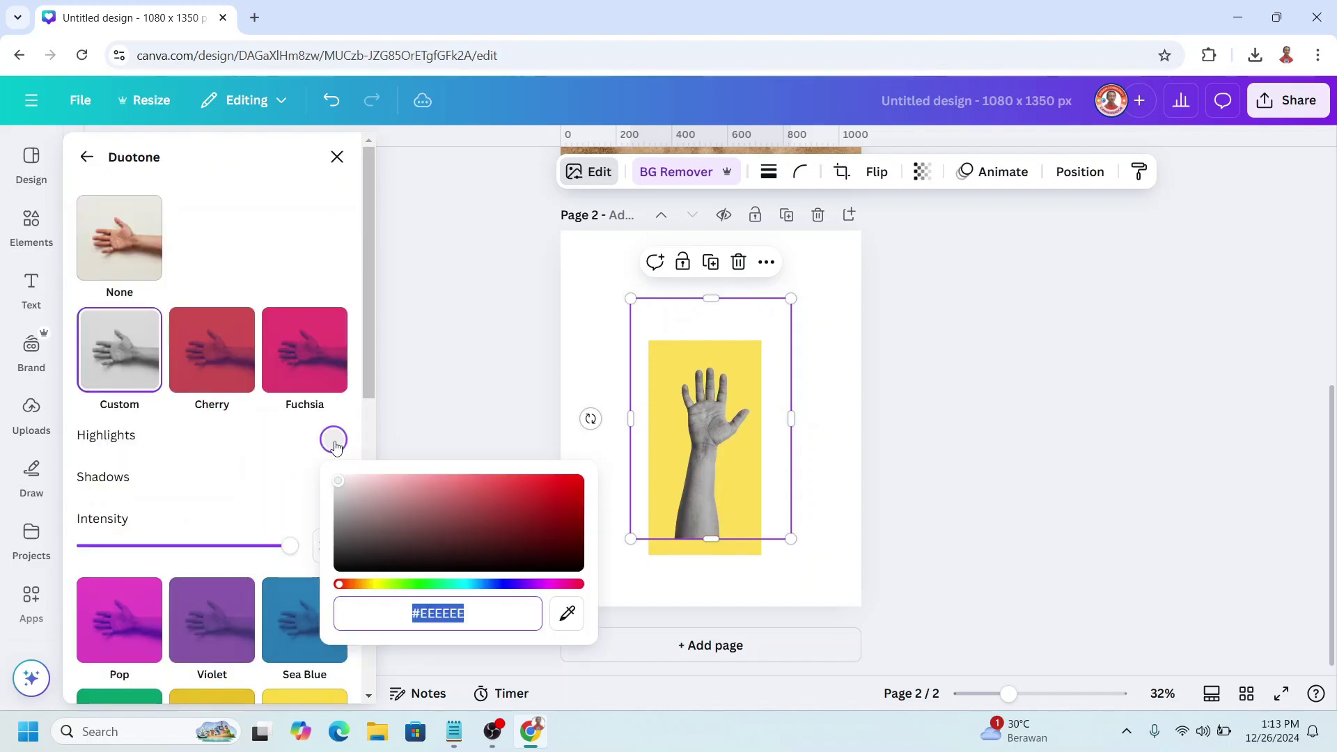
{"action": "left_click_drag", "start_coordinate": [355, 504], "coordinate": [290, 453]}
{"action": "left_click", "coordinate": [284, 442]}
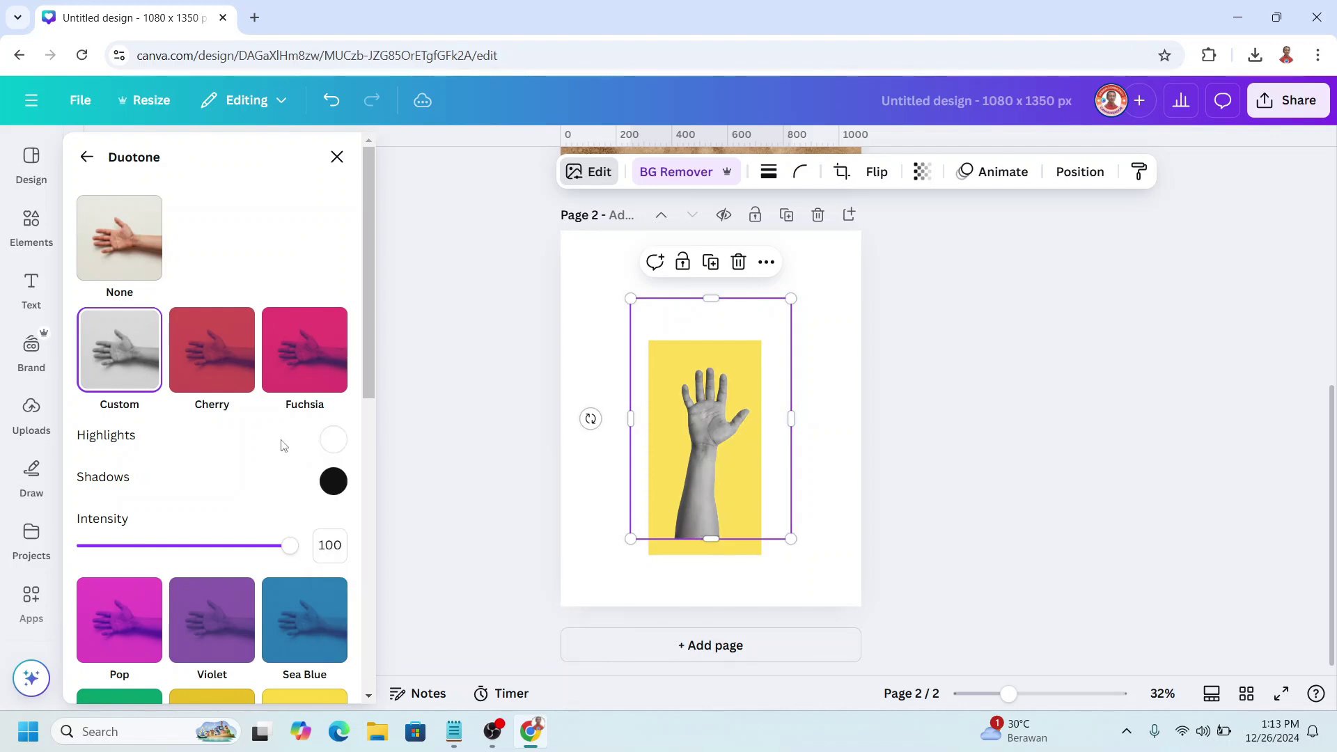
Set the hand's Custom Duotone shadows colour to near-white #FCFCFC and close the effect settings.
{"action": "left_click", "coordinate": [333, 484]}
{"action": "left_click_drag", "start_coordinate": [350, 543], "coordinate": [331, 523]}
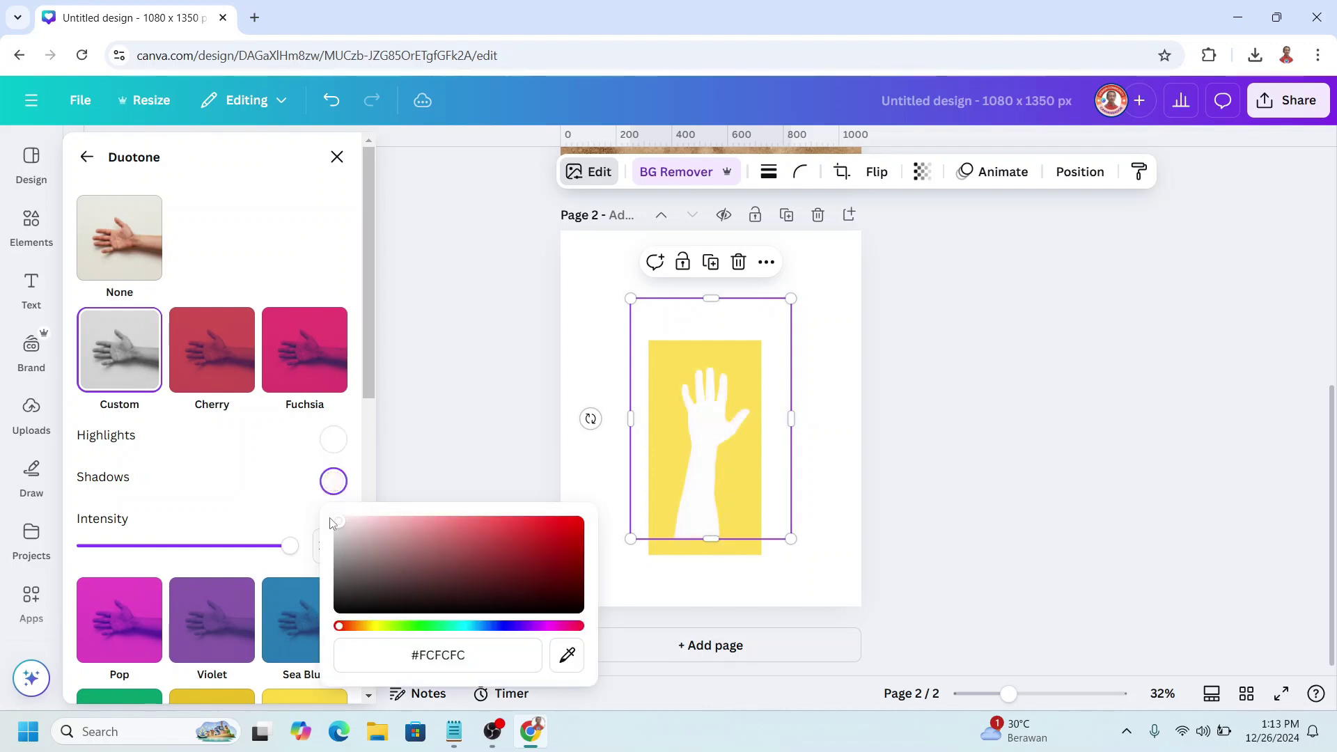
{"action": "left_click", "coordinate": [821, 415]}
{"action": "left_click", "coordinate": [820, 415]}
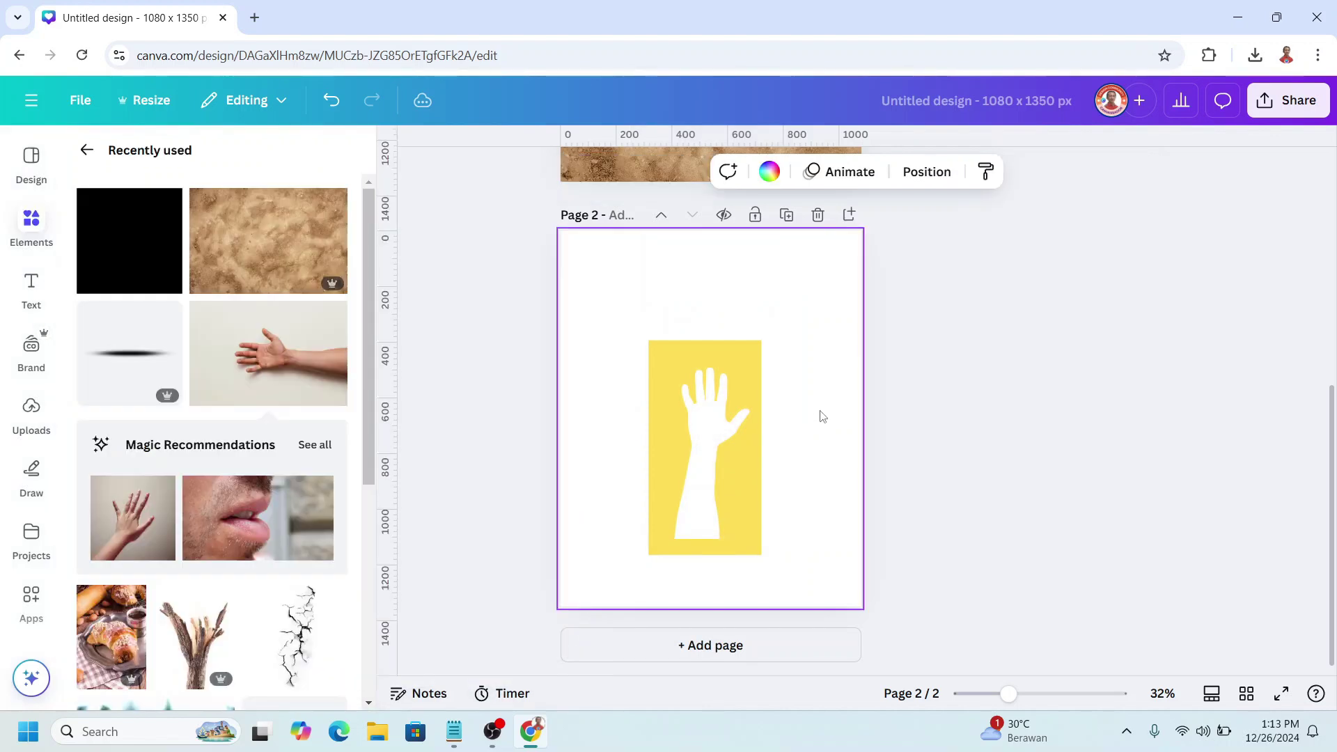
Download only page 2 of the design as a PNG.
{"action": "left_click", "coordinate": [1285, 110]}
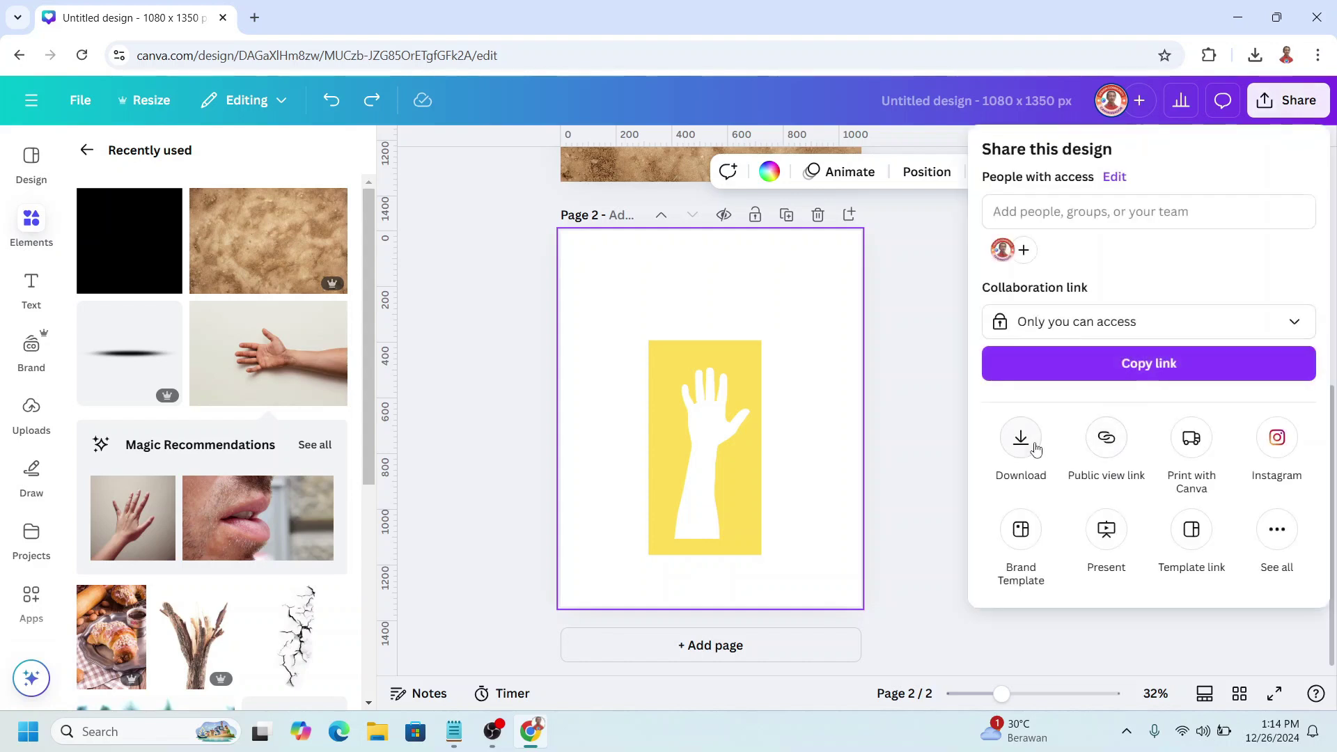
{"action": "left_click", "coordinate": [1021, 439]}
{"action": "left_click", "coordinate": [1166, 470]}
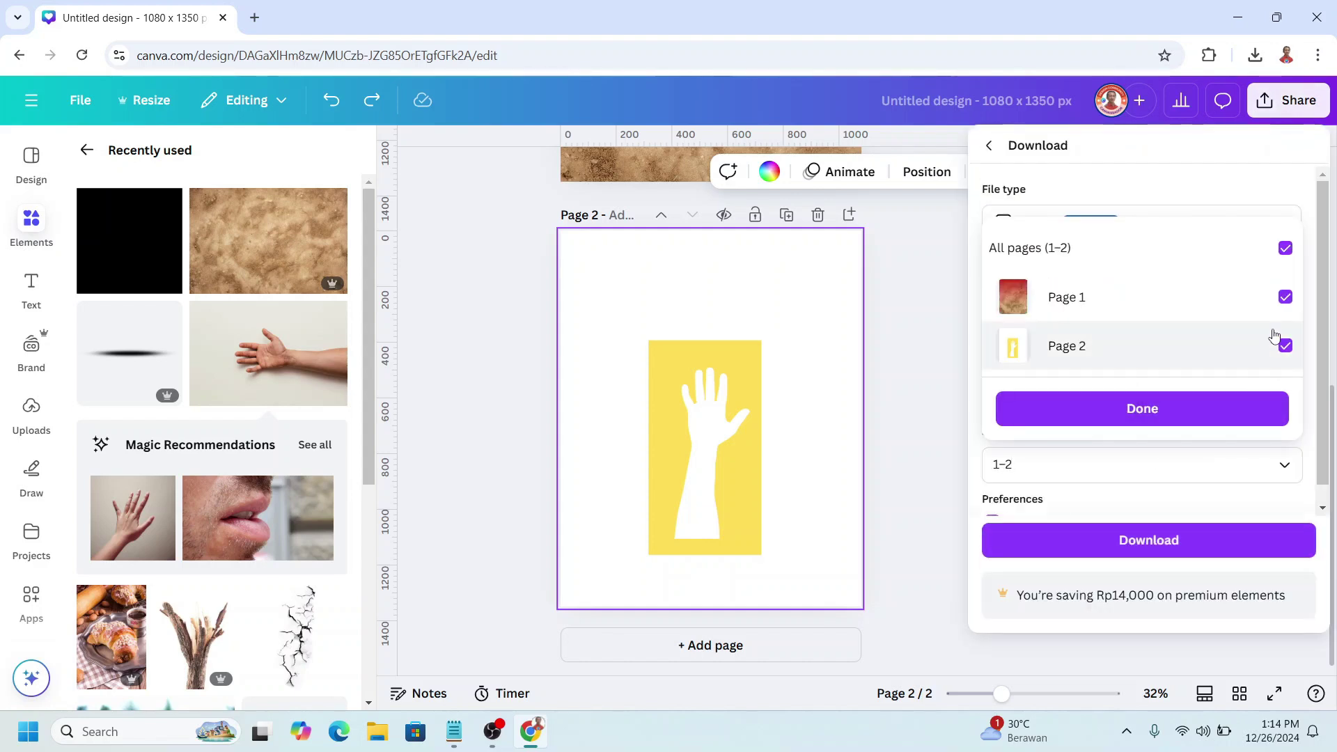
{"action": "left_click", "coordinate": [1284, 345]}
{"action": "left_click", "coordinate": [1285, 297]}
{"action": "left_click", "coordinate": [1283, 345]}
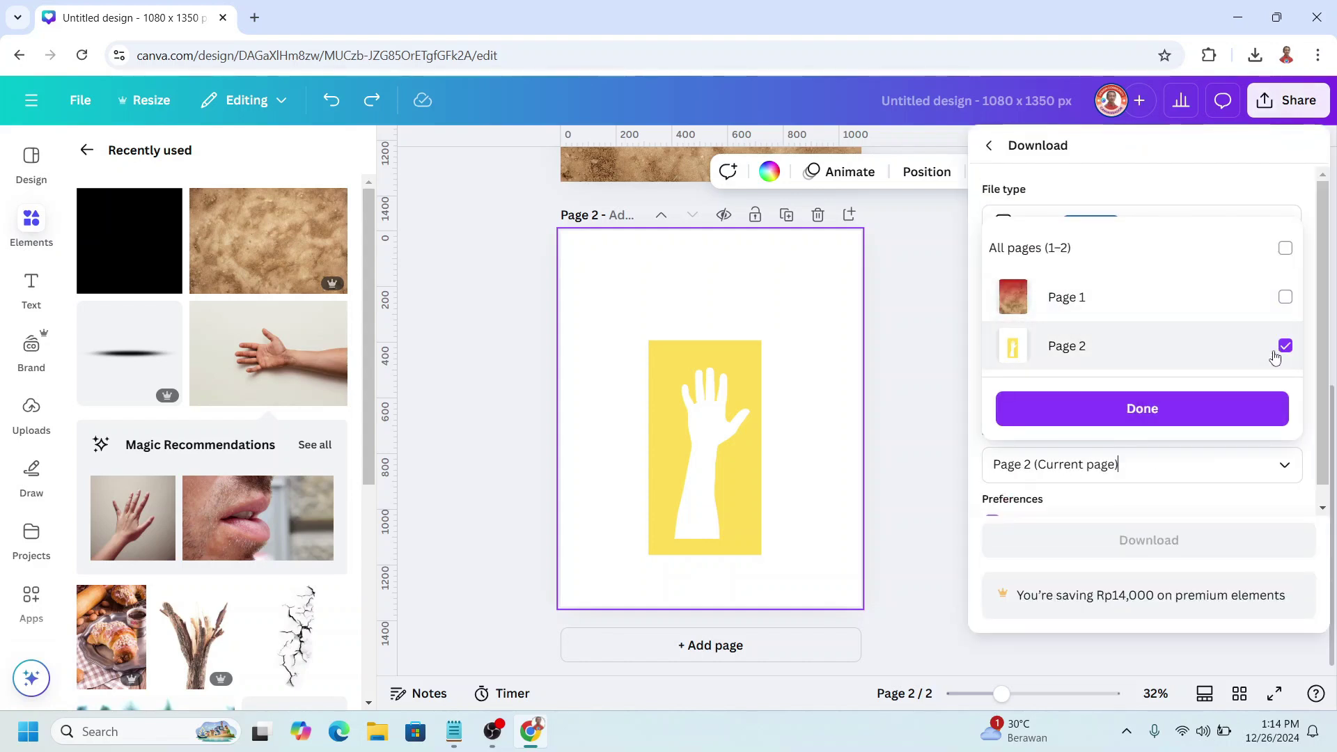
{"action": "left_click", "coordinate": [1206, 423]}
{"action": "left_click", "coordinate": [1158, 564]}
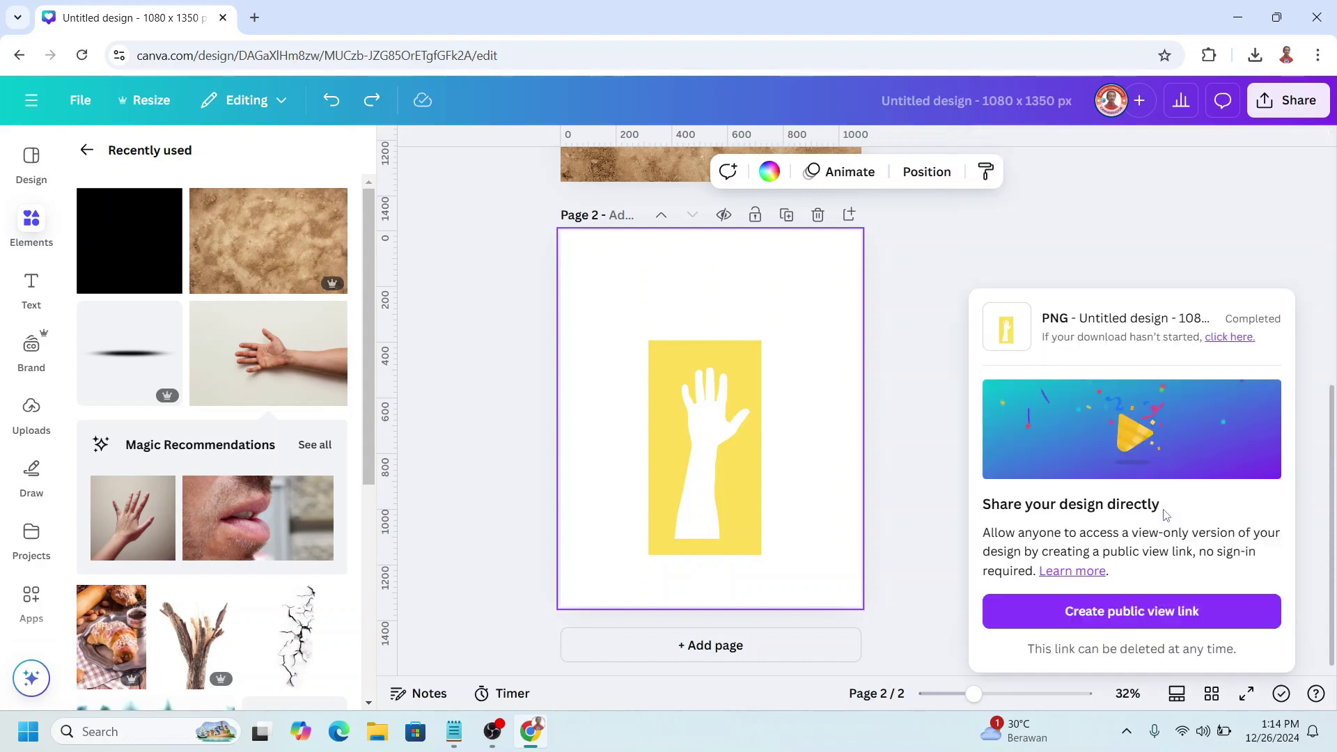
{"action": "left_click", "coordinate": [912, 474]}
Reapply the default Custom Duotone to the hand photo and delete the yellow rectangle behind it.
{"action": "left_click", "coordinate": [717, 425]}
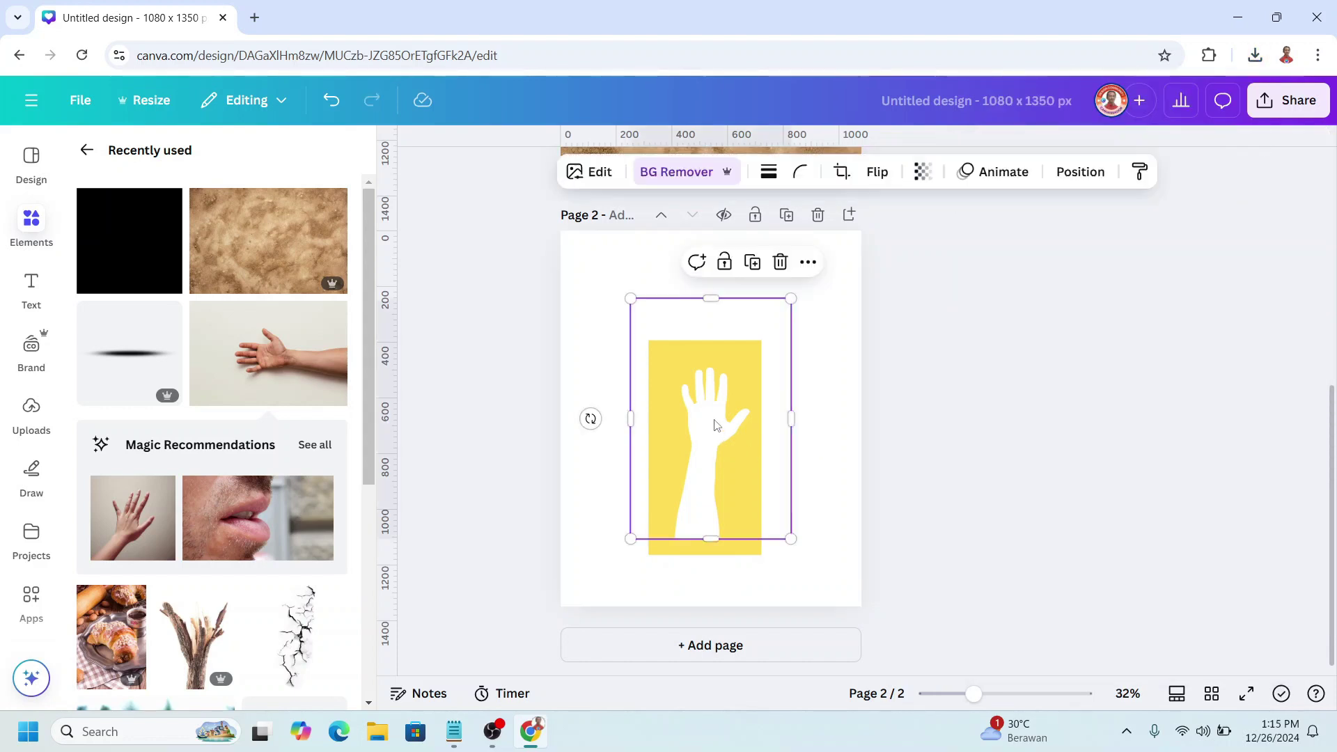
{"action": "left_click", "coordinate": [600, 174]}
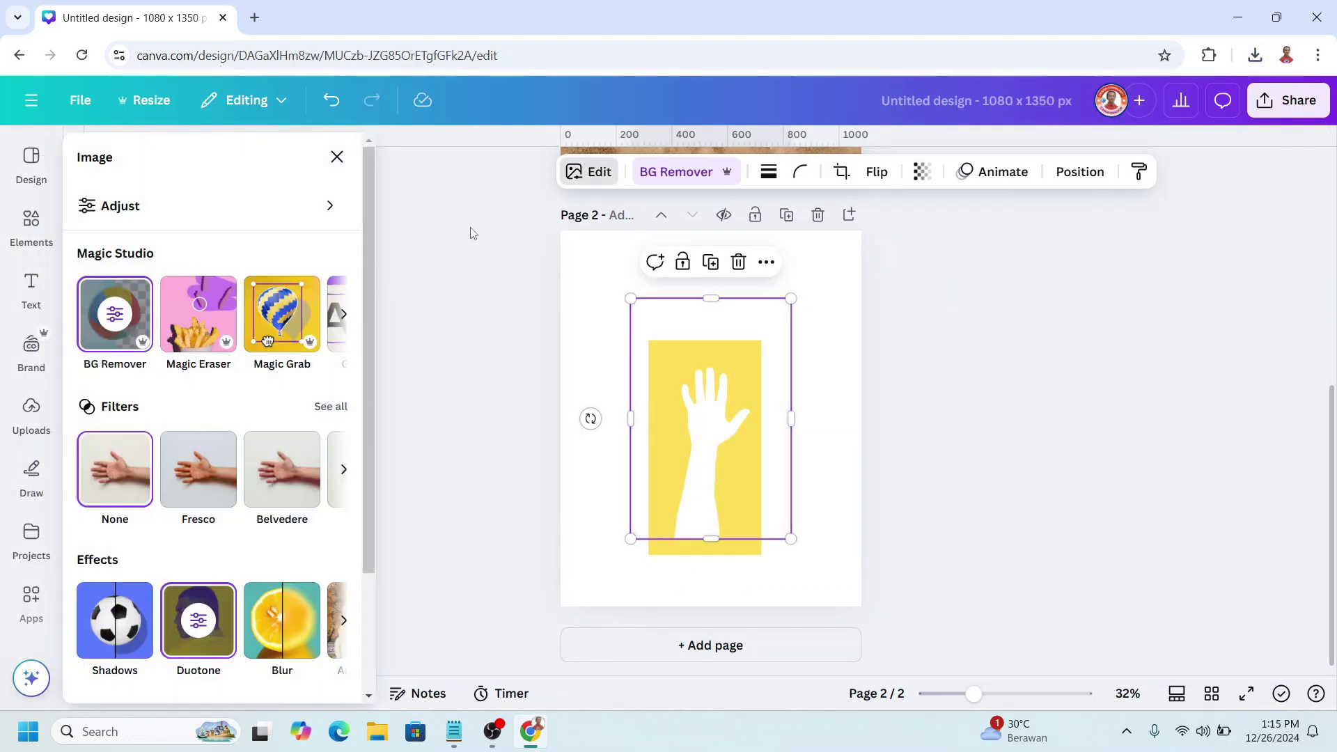
{"action": "left_click", "coordinate": [201, 622]}
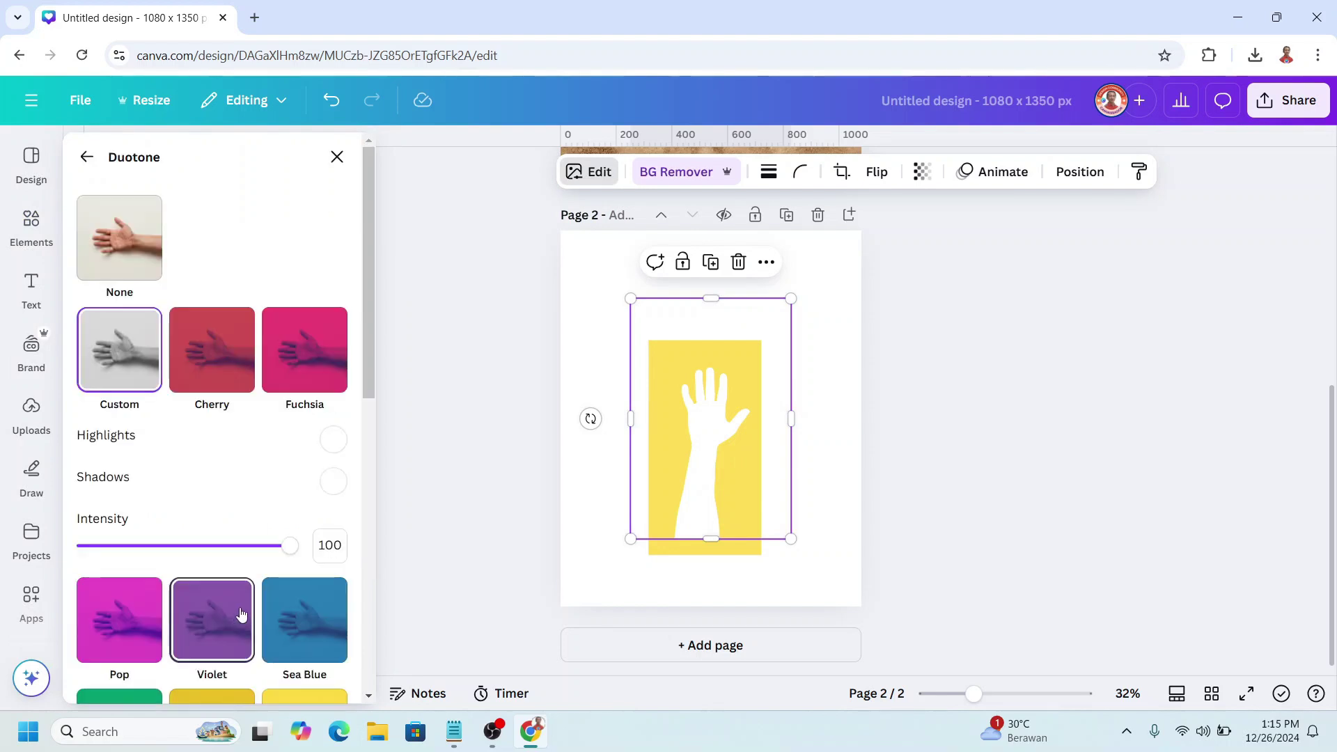
{"action": "left_click", "coordinate": [117, 340]}
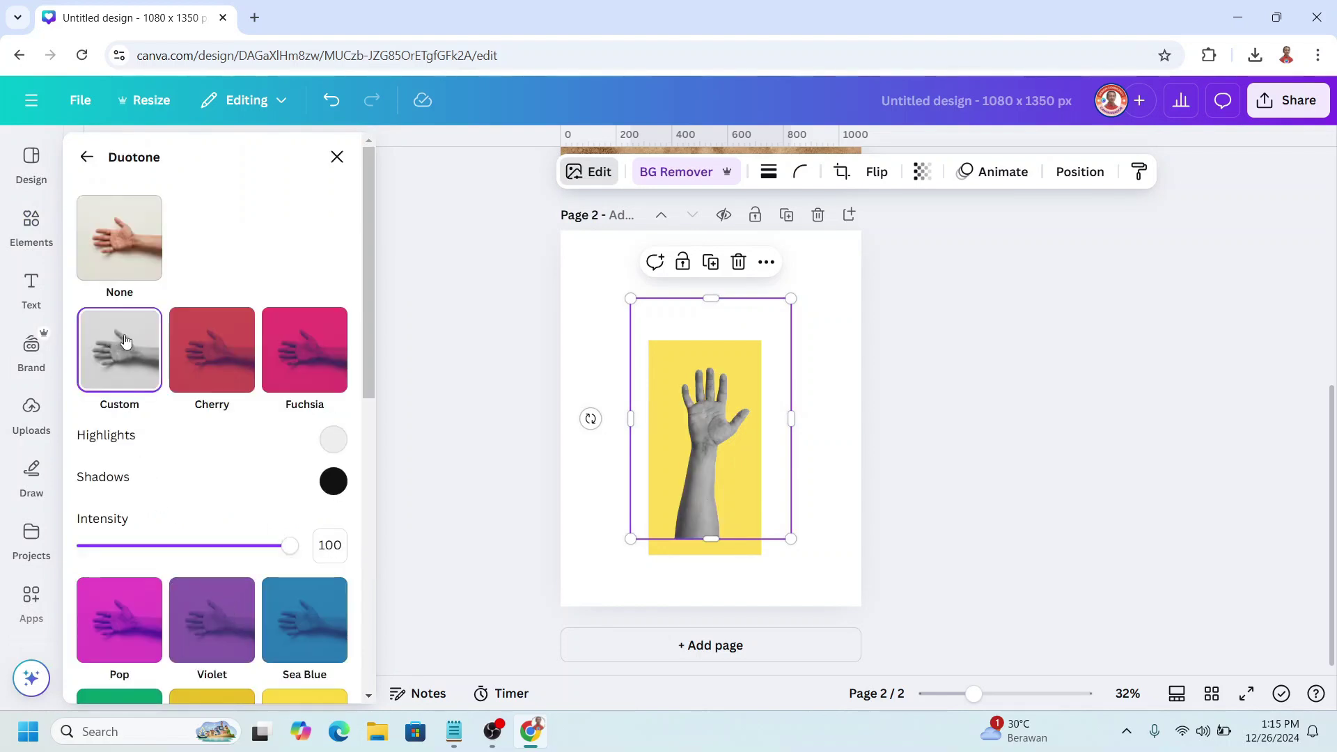
{"action": "left_click", "coordinate": [662, 552]}
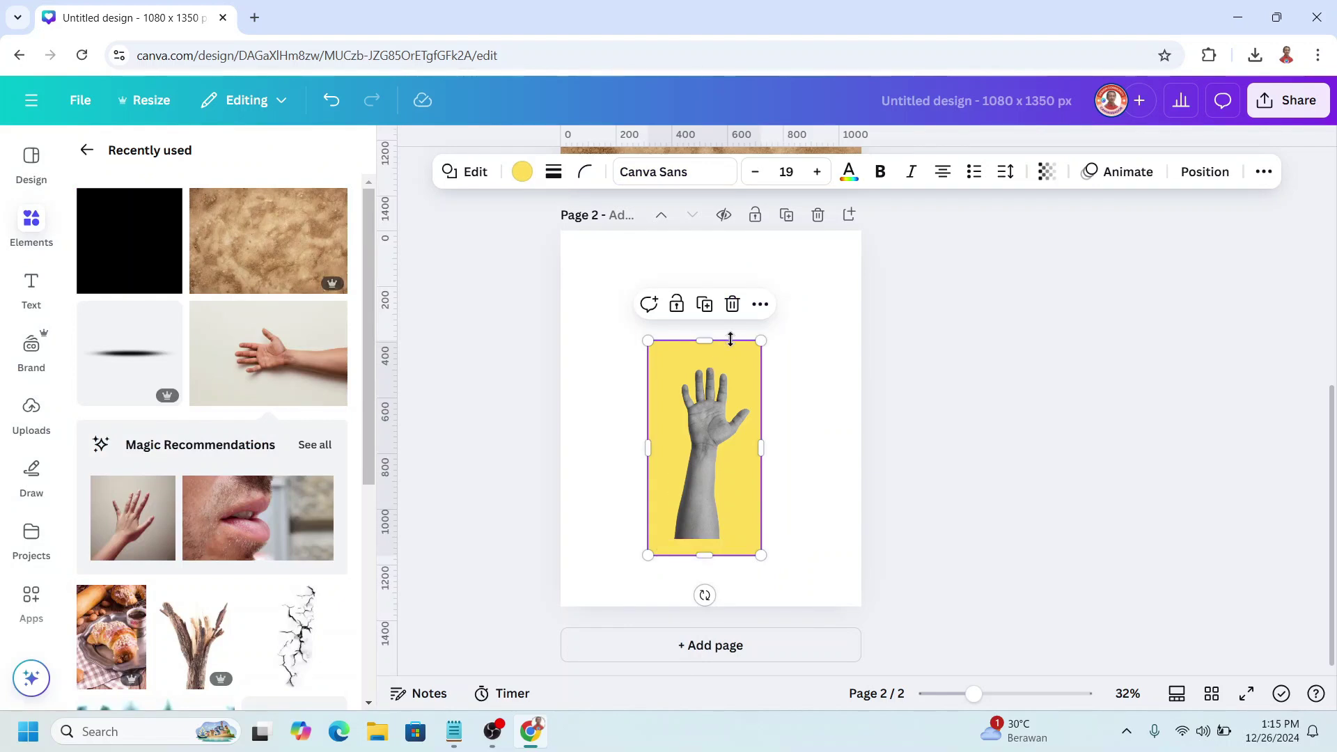
{"action": "left_click", "coordinate": [732, 304]}
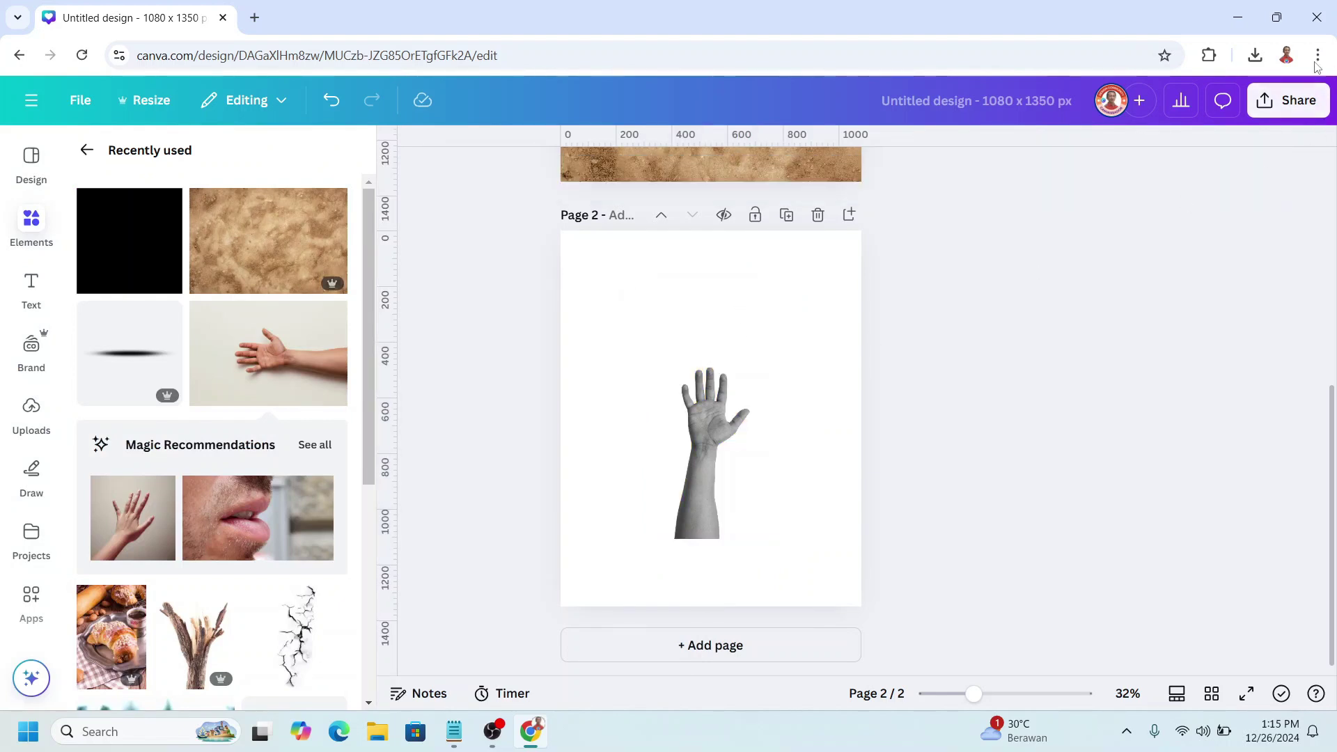
Place the downloaded PNG on page 2 with its background removed and enlarge it to fill the whole page.
{"action": "left_click", "coordinate": [1256, 56]}
{"action": "left_click_drag", "start_coordinate": [1115, 142], "coordinate": [764, 400]}
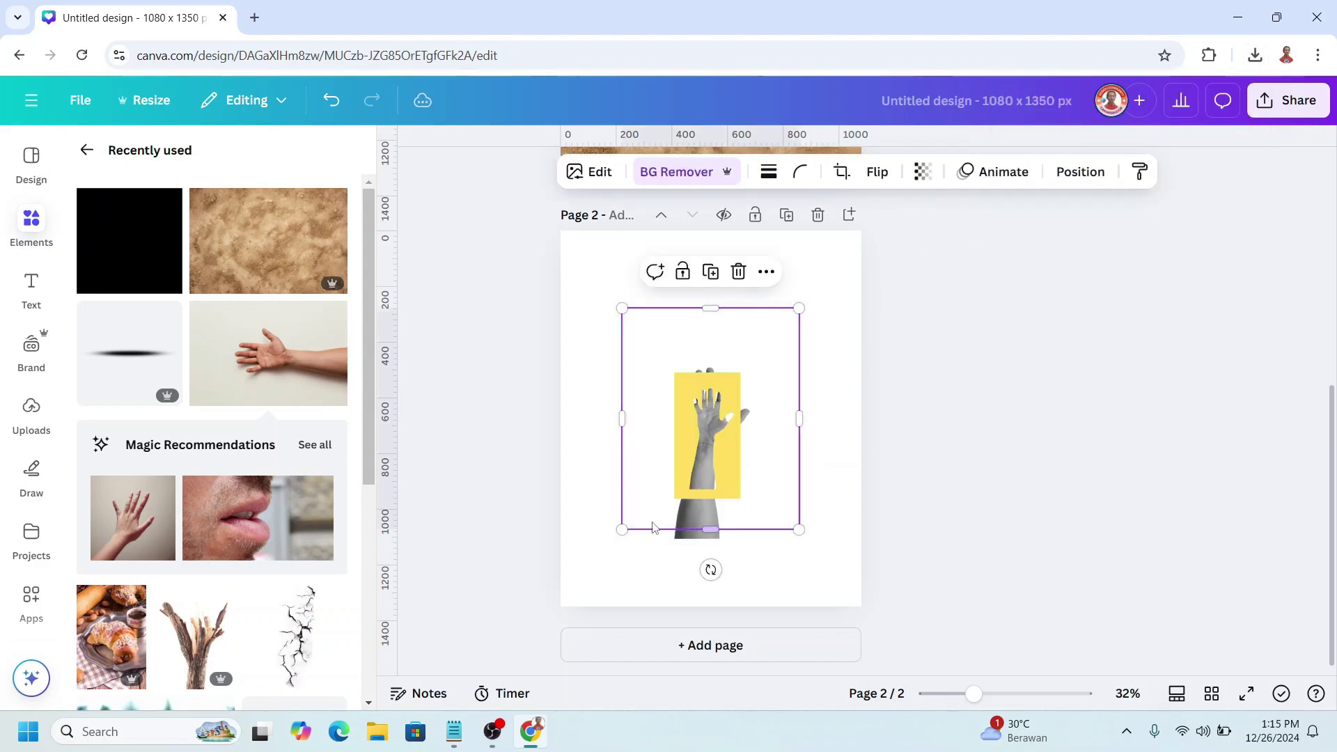
{"action": "left_click_drag", "start_coordinate": [622, 529], "coordinate": [560, 607]}
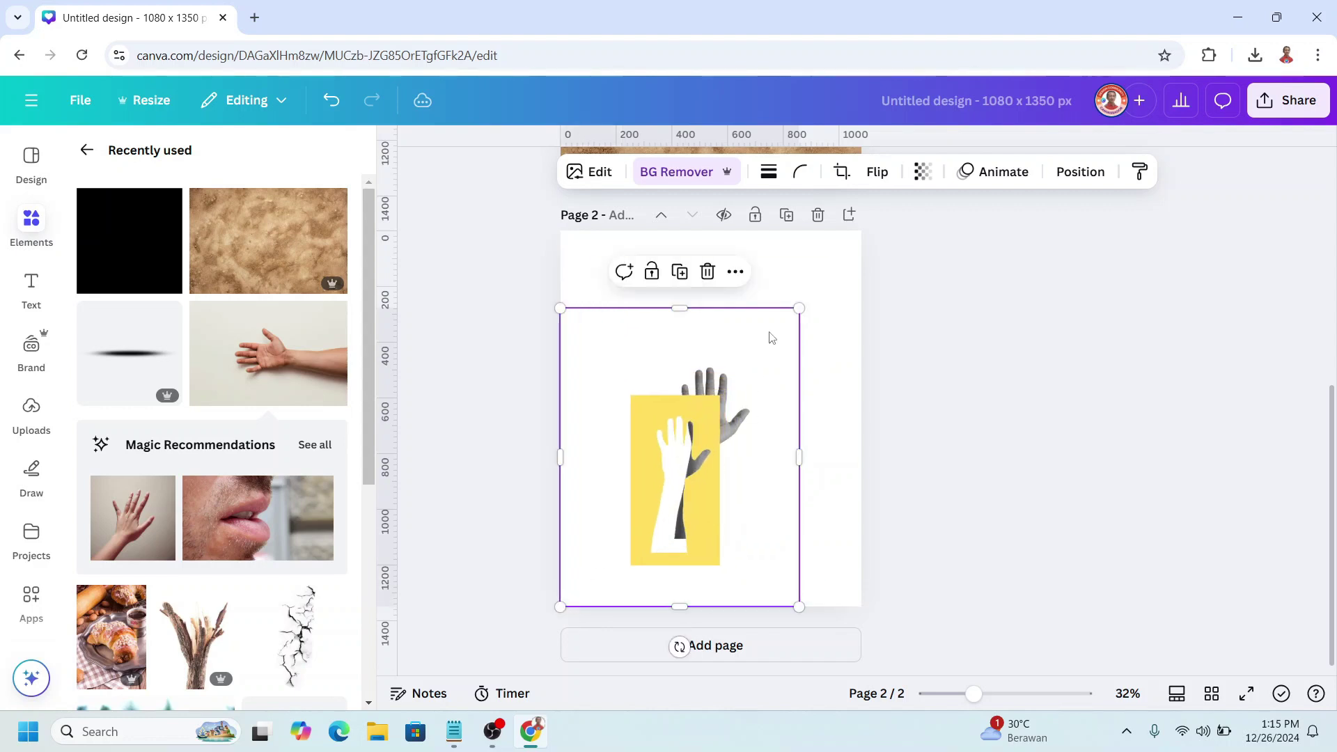
{"action": "left_click_drag", "start_coordinate": [798, 306], "coordinate": [859, 237]}
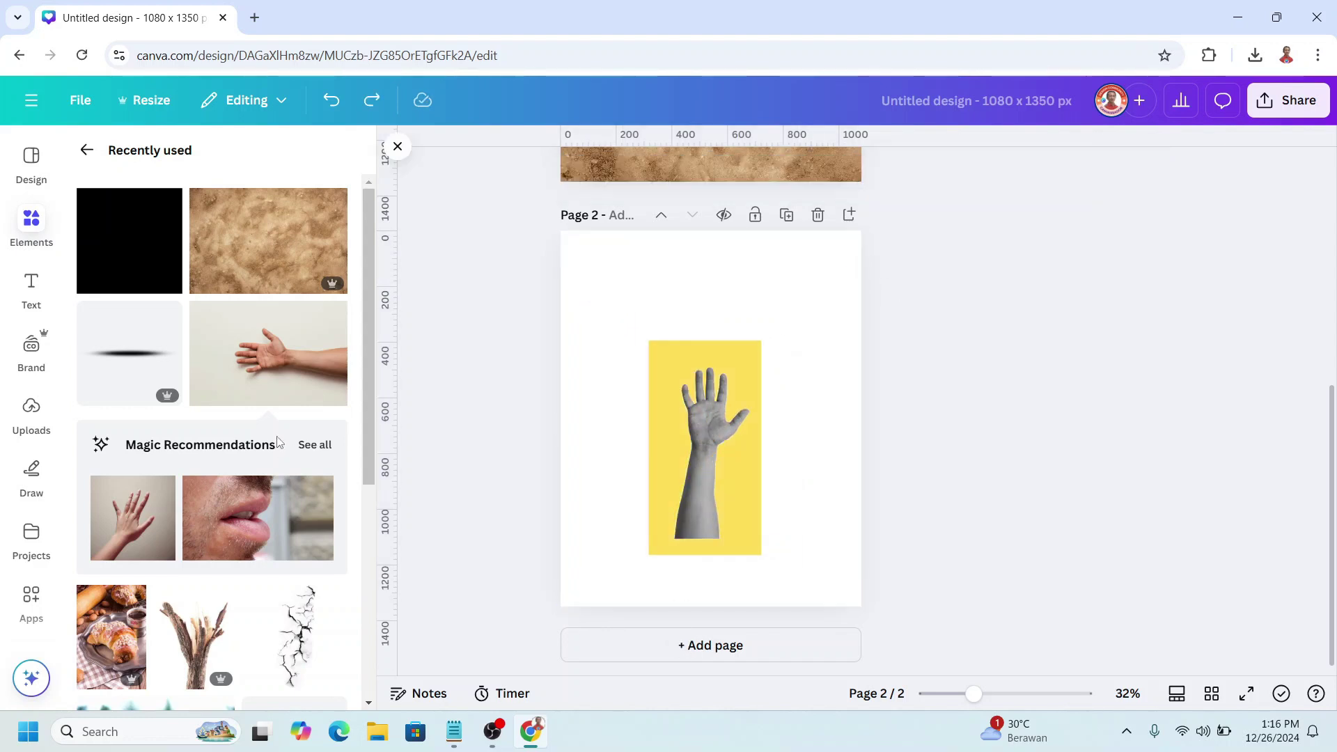
Add the recently used Broken Branches photo to page 2 and remove its background.
{"action": "scroll", "coordinate": [230, 573], "scroll_direction": "down", "scroll_amount": 1}
{"action": "scroll", "coordinate": [229, 573], "scroll_direction": "down", "scroll_amount": 3}
{"action": "left_click", "coordinate": [222, 425]}
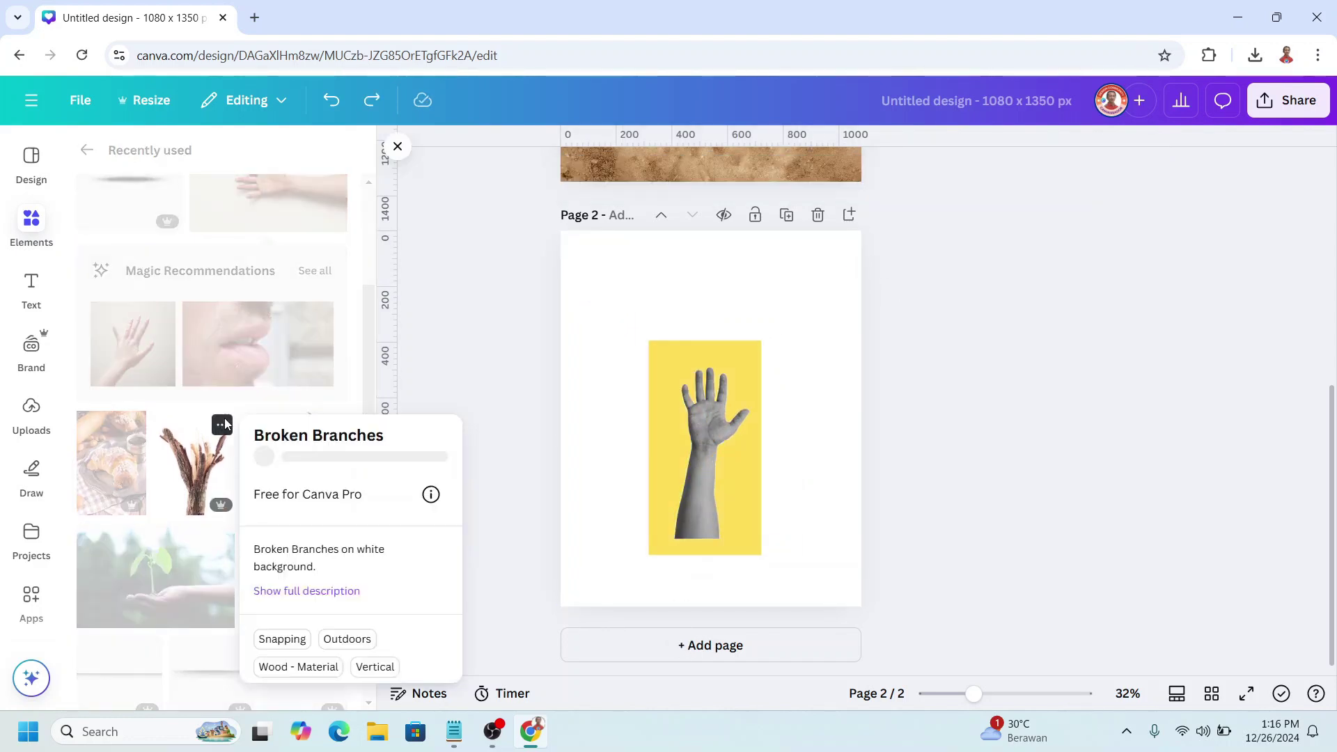
{"action": "left_click", "coordinate": [202, 466]}
{"action": "left_click", "coordinate": [202, 465]}
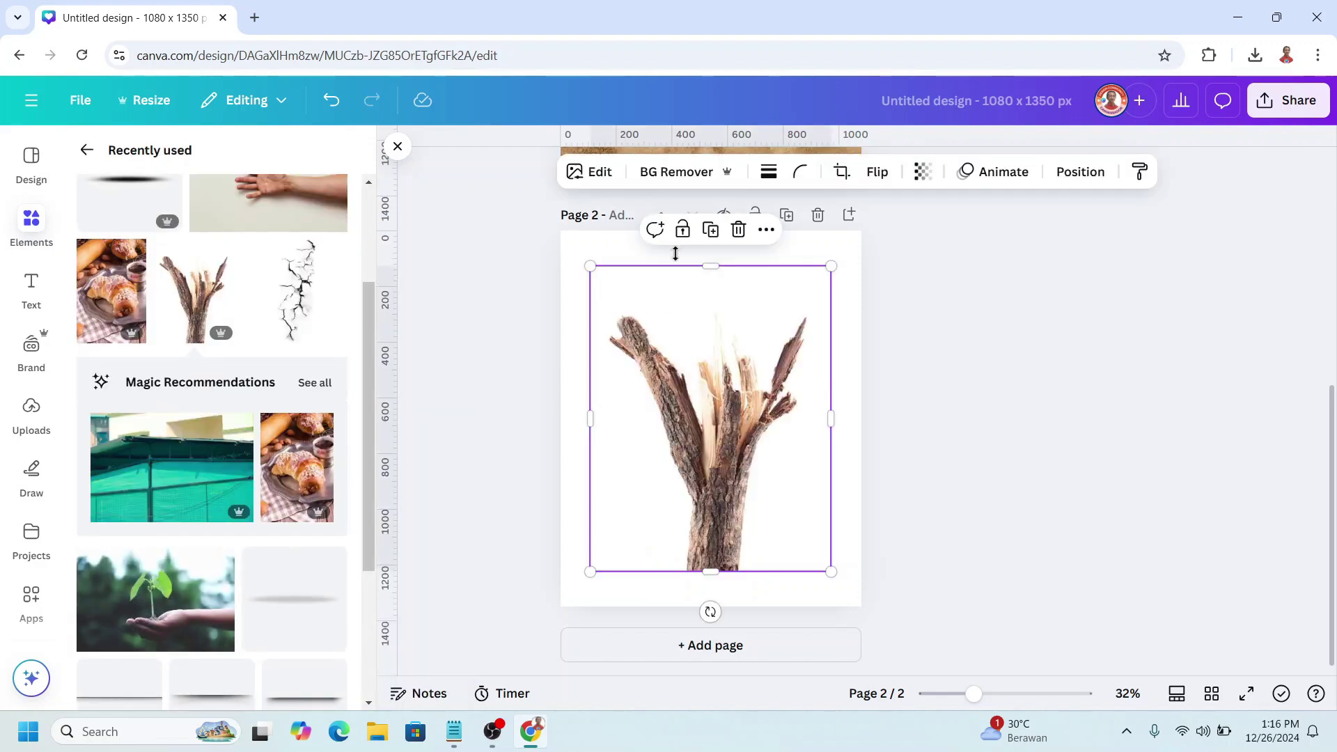
{"action": "left_click", "coordinate": [681, 174]}
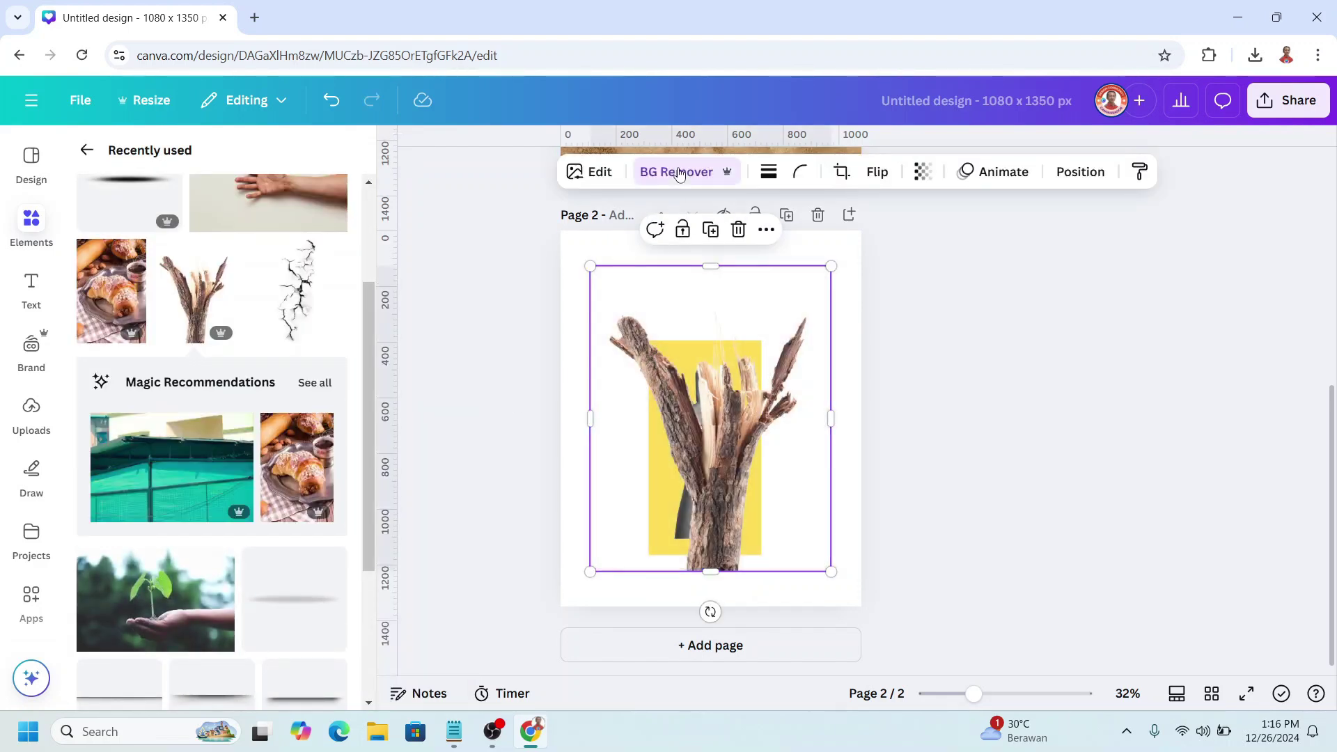
Find the Easy Reflections app by searching for "easy" and open it with the branches image.
{"action": "left_click", "coordinate": [29, 606]}
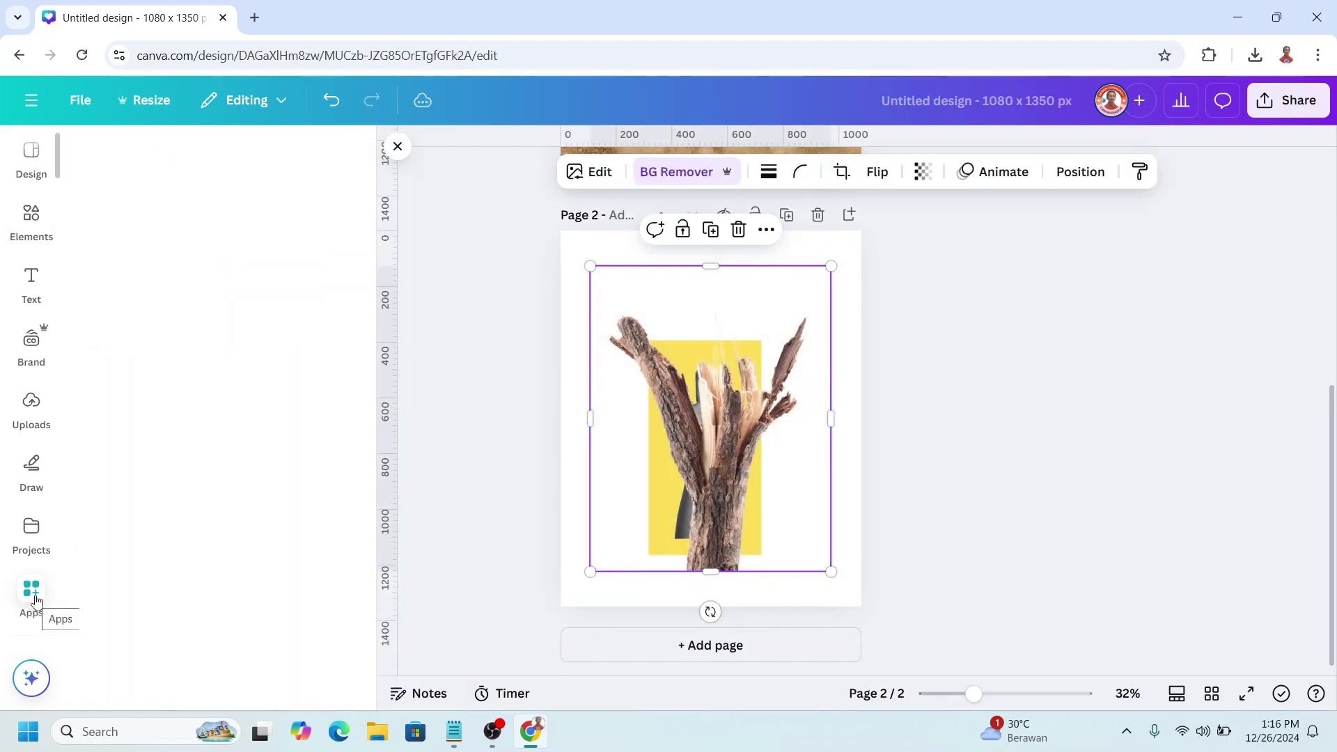
{"action": "left_click", "coordinate": [148, 160]}
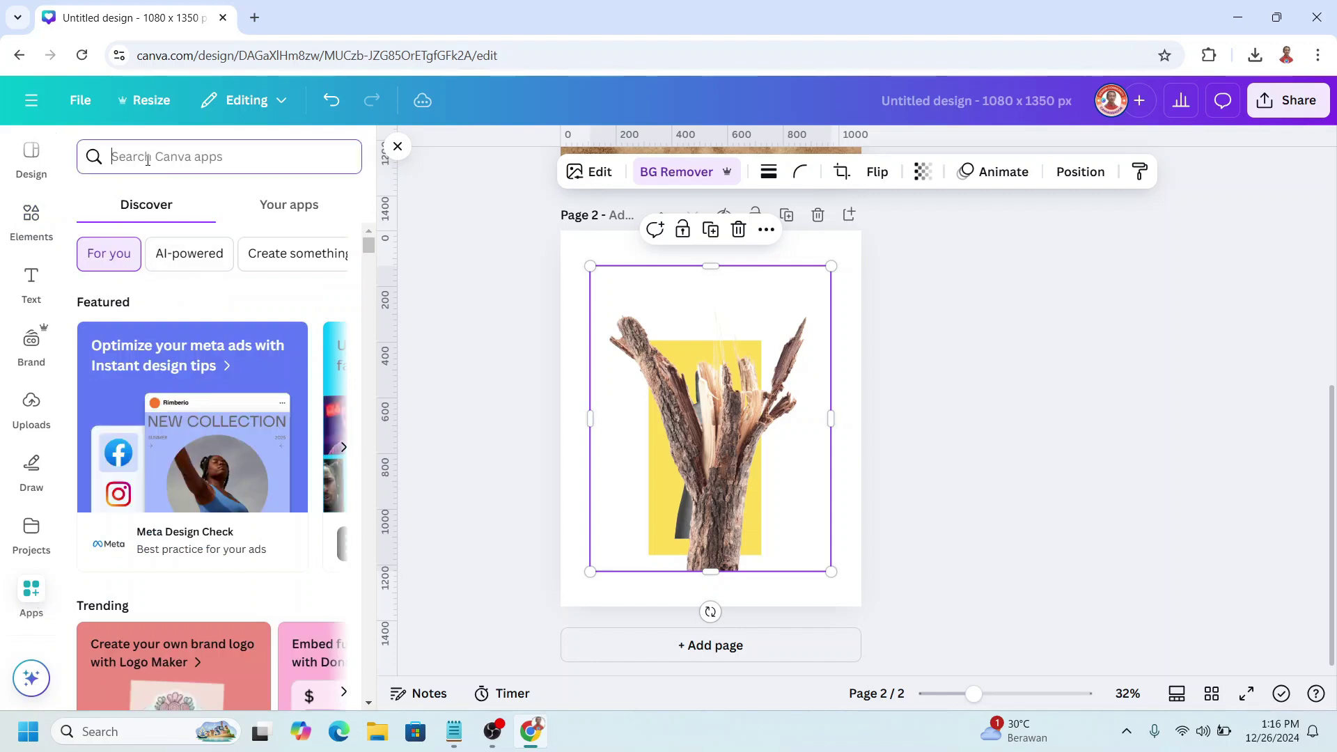
{"action": "type", "text": "easy"}
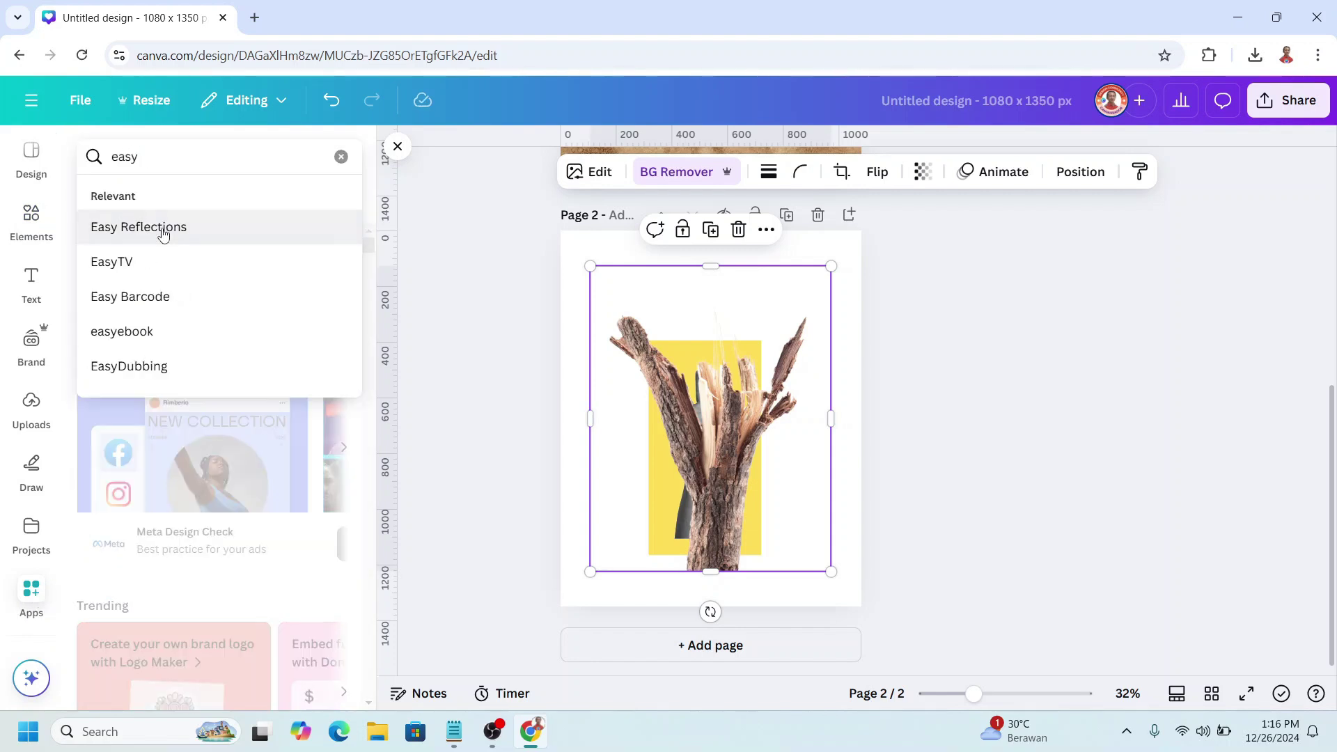
{"action": "left_click", "coordinate": [160, 227]}
{"action": "left_click", "coordinate": [105, 216]}
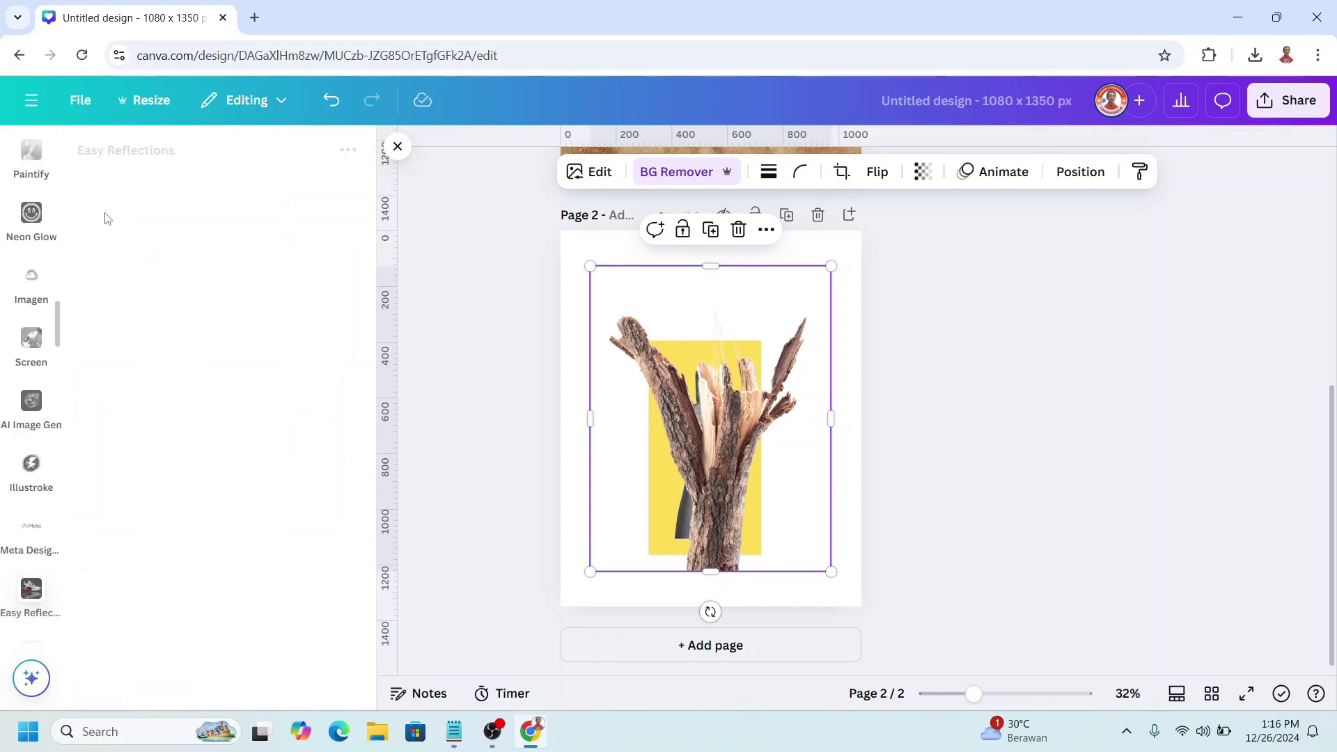
{"action": "left_click", "coordinate": [214, 235]}
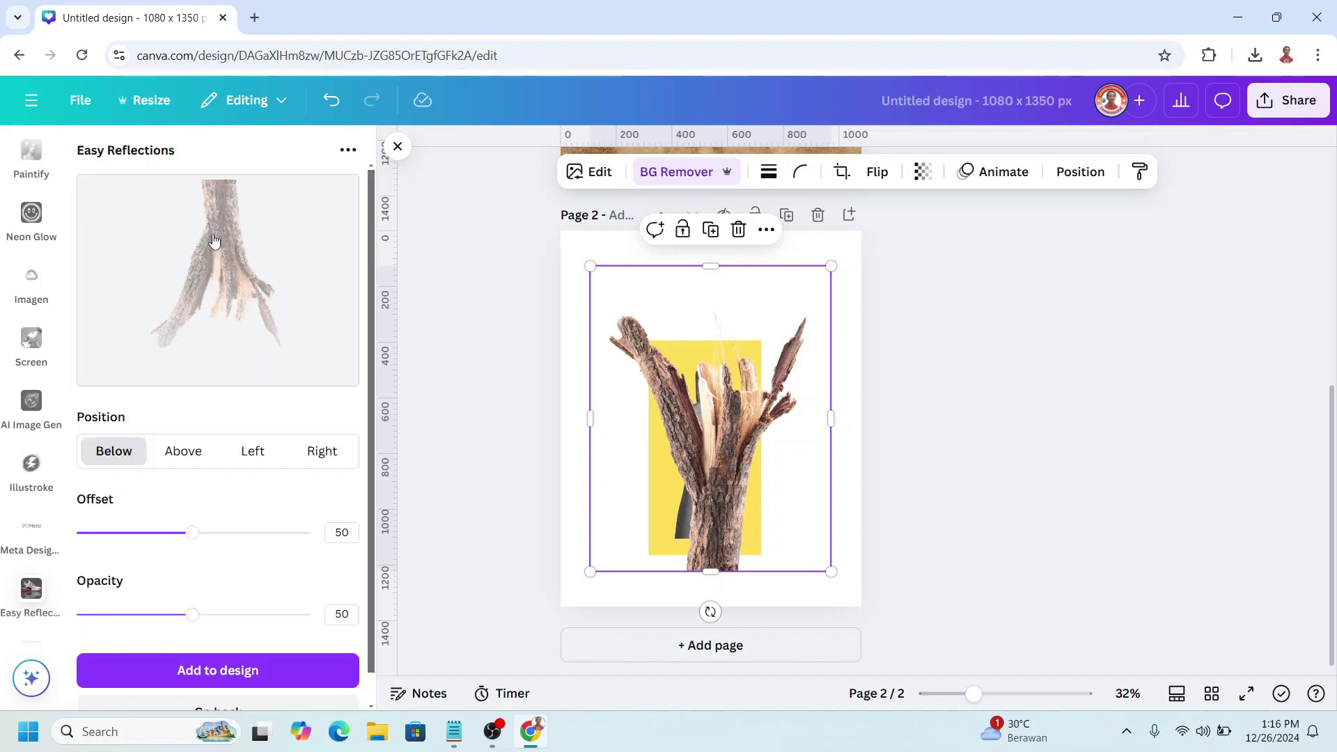
Add a reflection of the branches with position Above, offset 32 and opacity 100, and delete the original branches image.
{"action": "left_click", "coordinate": [182, 460]}
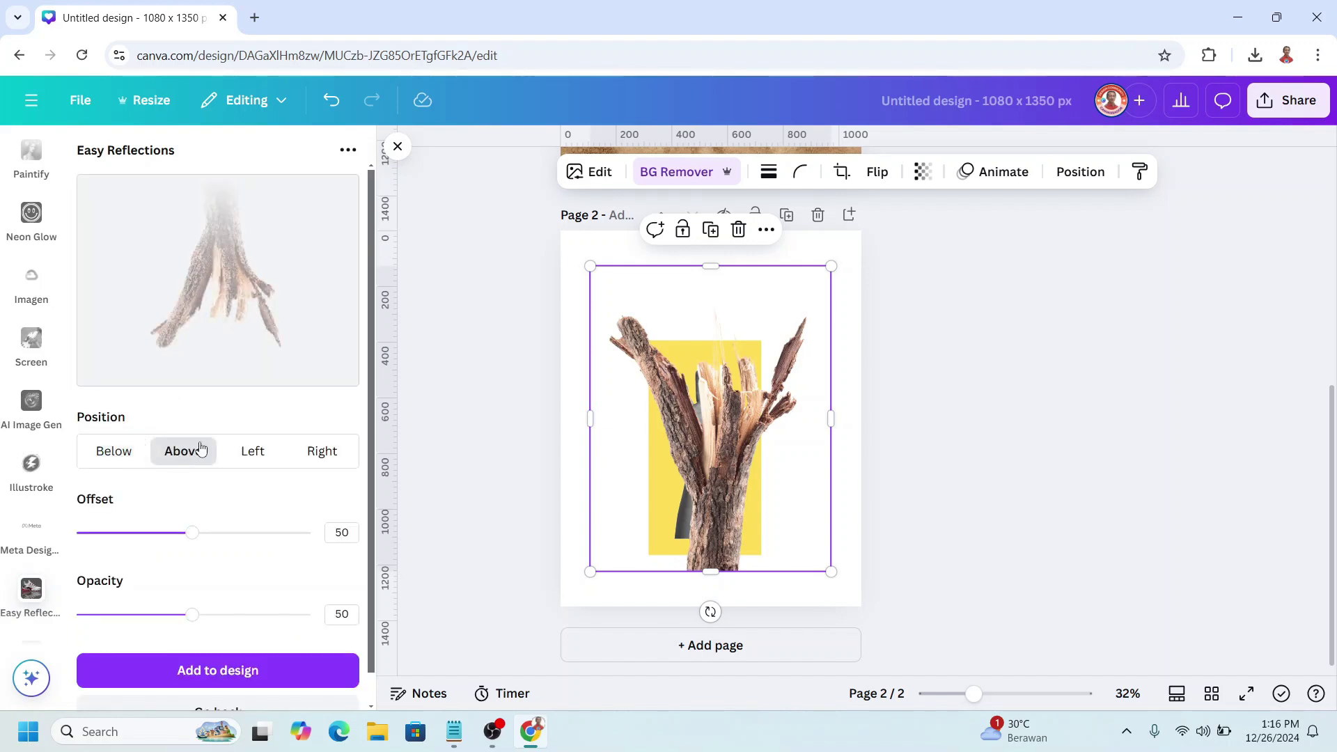
{"action": "left_click_drag", "start_coordinate": [187, 622], "coordinate": [369, 627]}
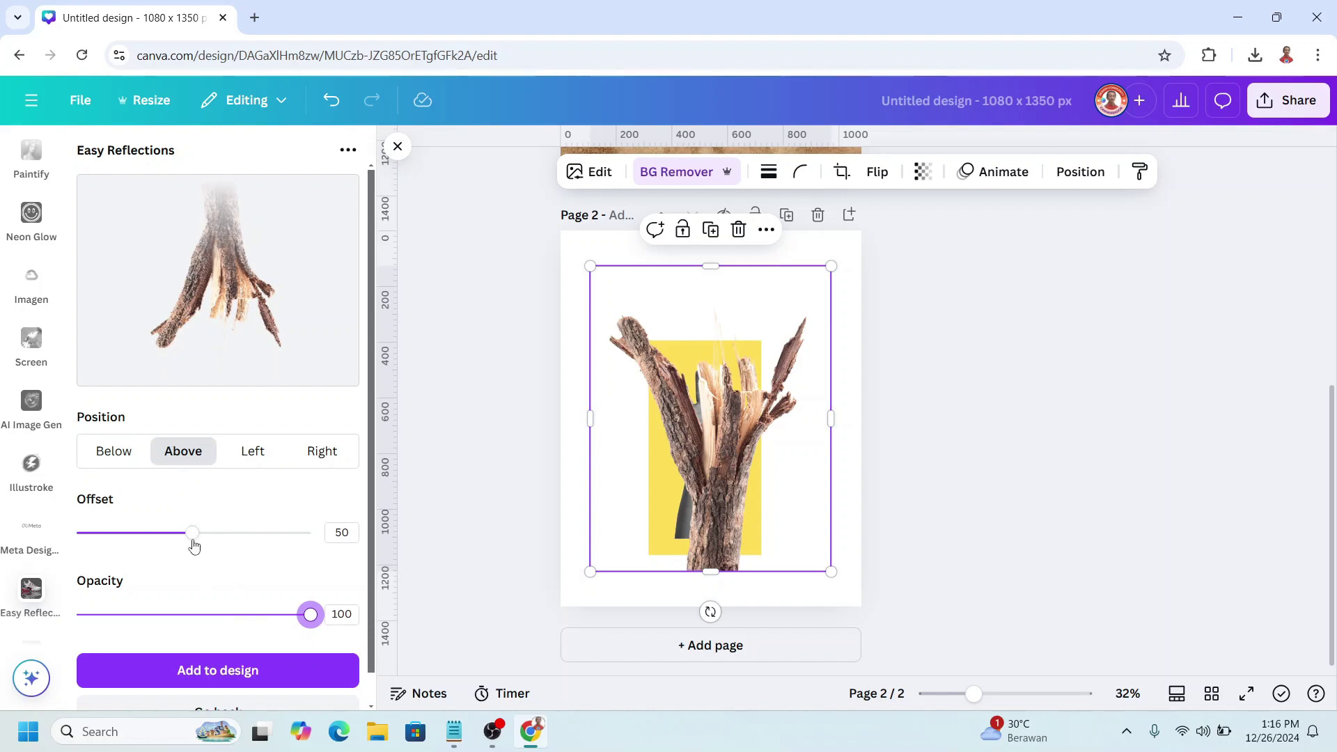
{"action": "left_click_drag", "start_coordinate": [193, 534], "coordinate": [152, 534]}
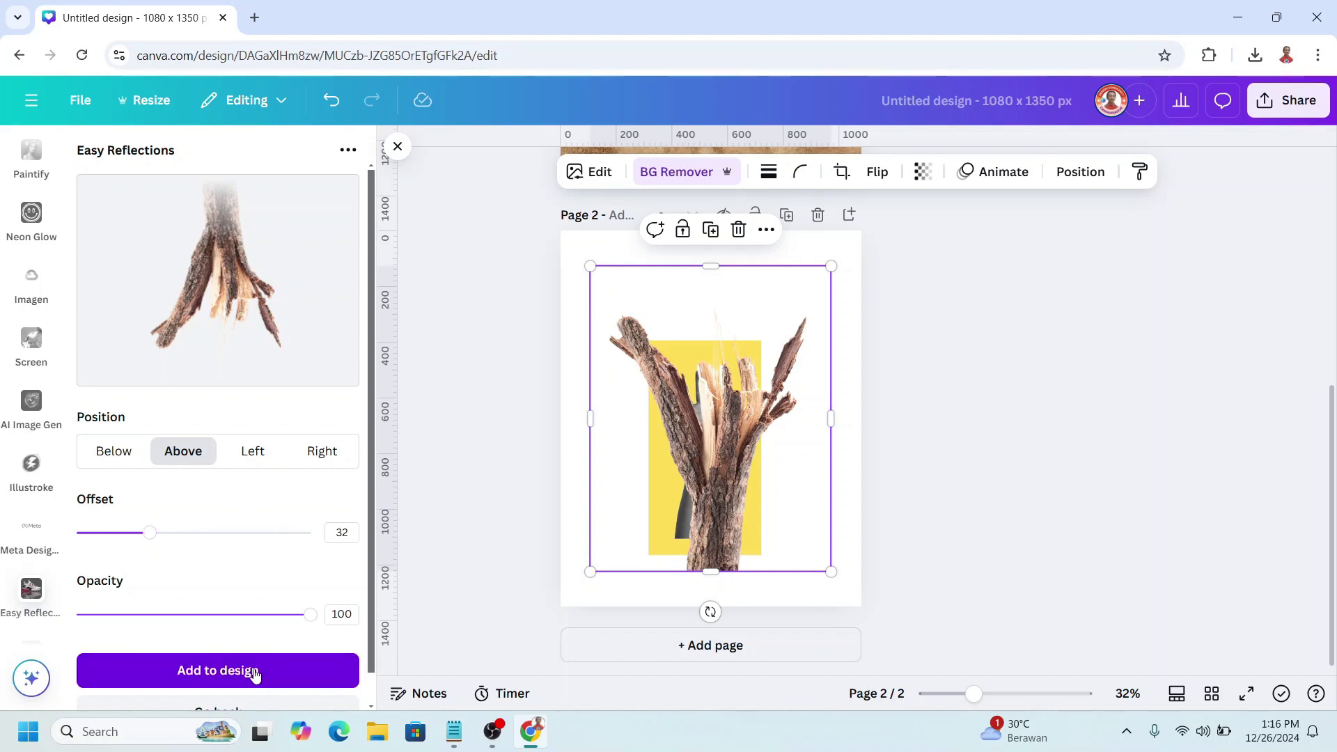
{"action": "left_click", "coordinate": [255, 672]}
{"action": "left_click", "coordinate": [737, 565]}
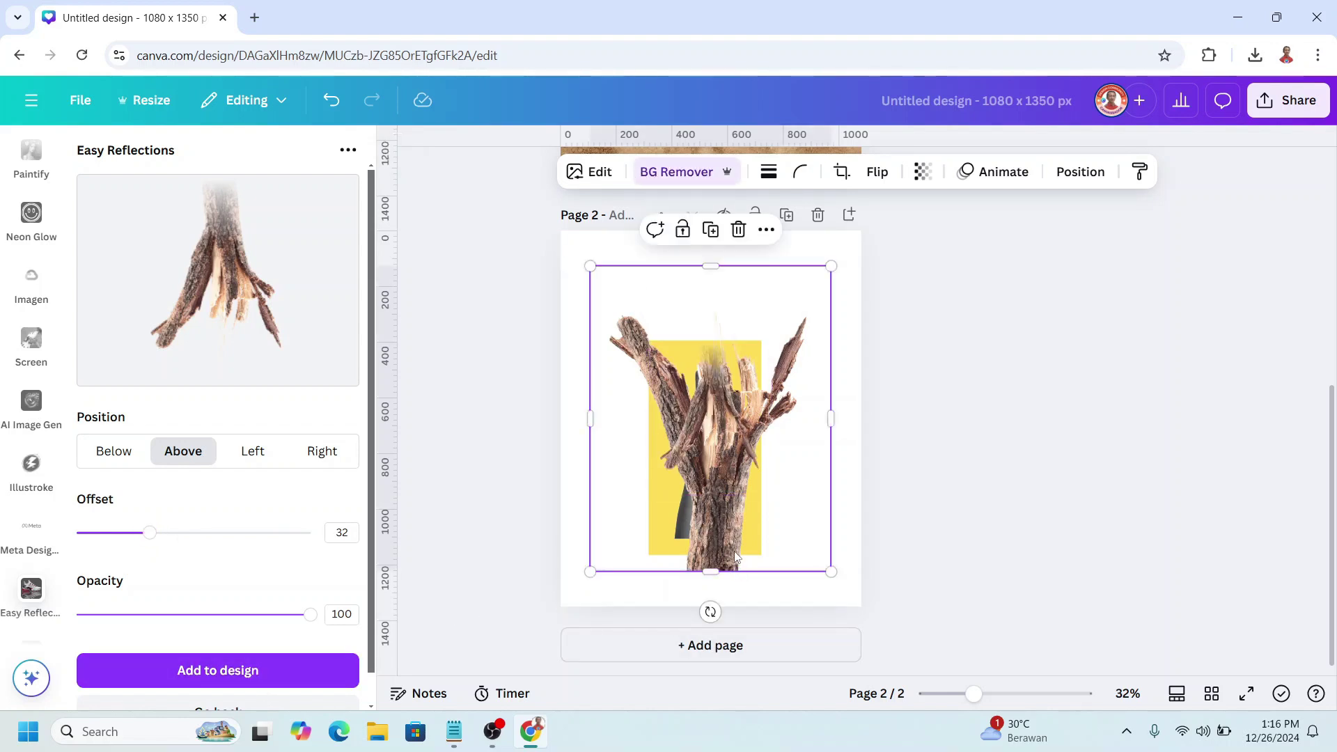
{"action": "left_click", "coordinate": [738, 230]}
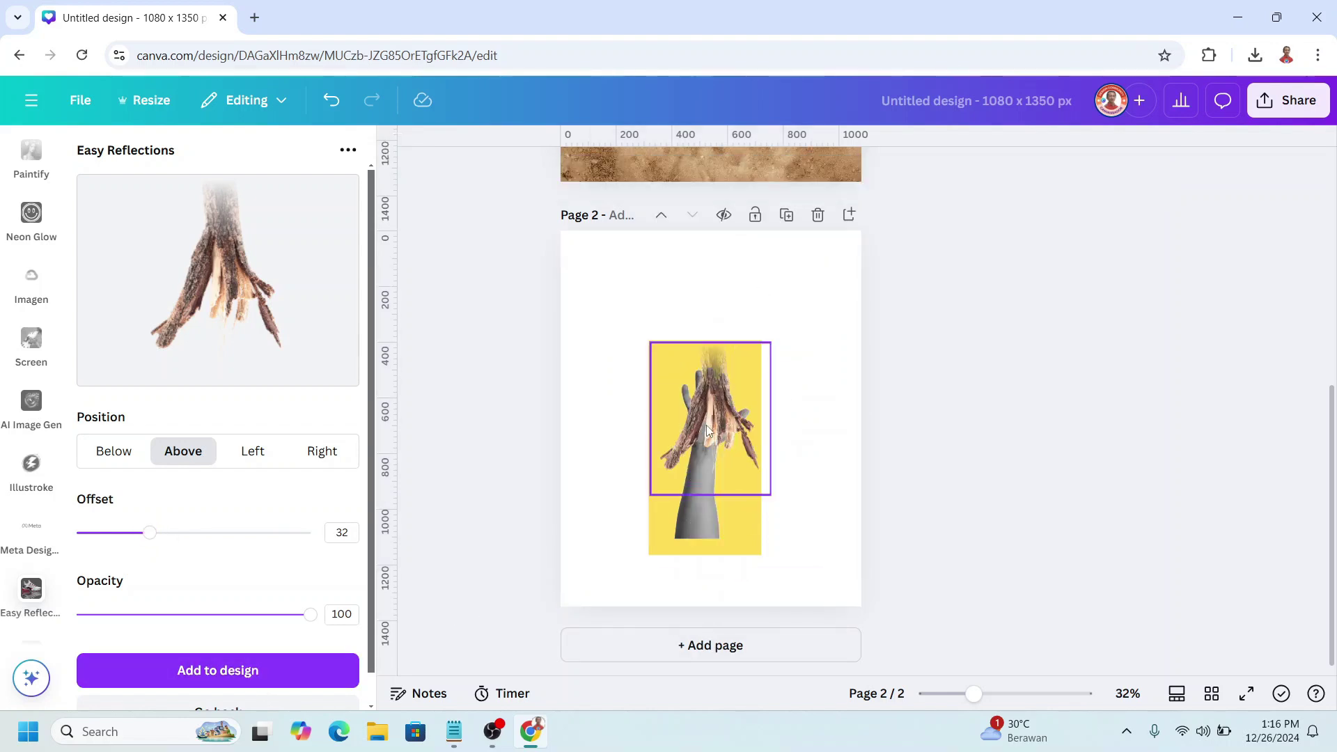
Move the reflected branches over the forearm, enlarged and cropped to about 432 x 733 px.
{"action": "left_click_drag", "start_coordinate": [707, 430], "coordinate": [693, 521]}
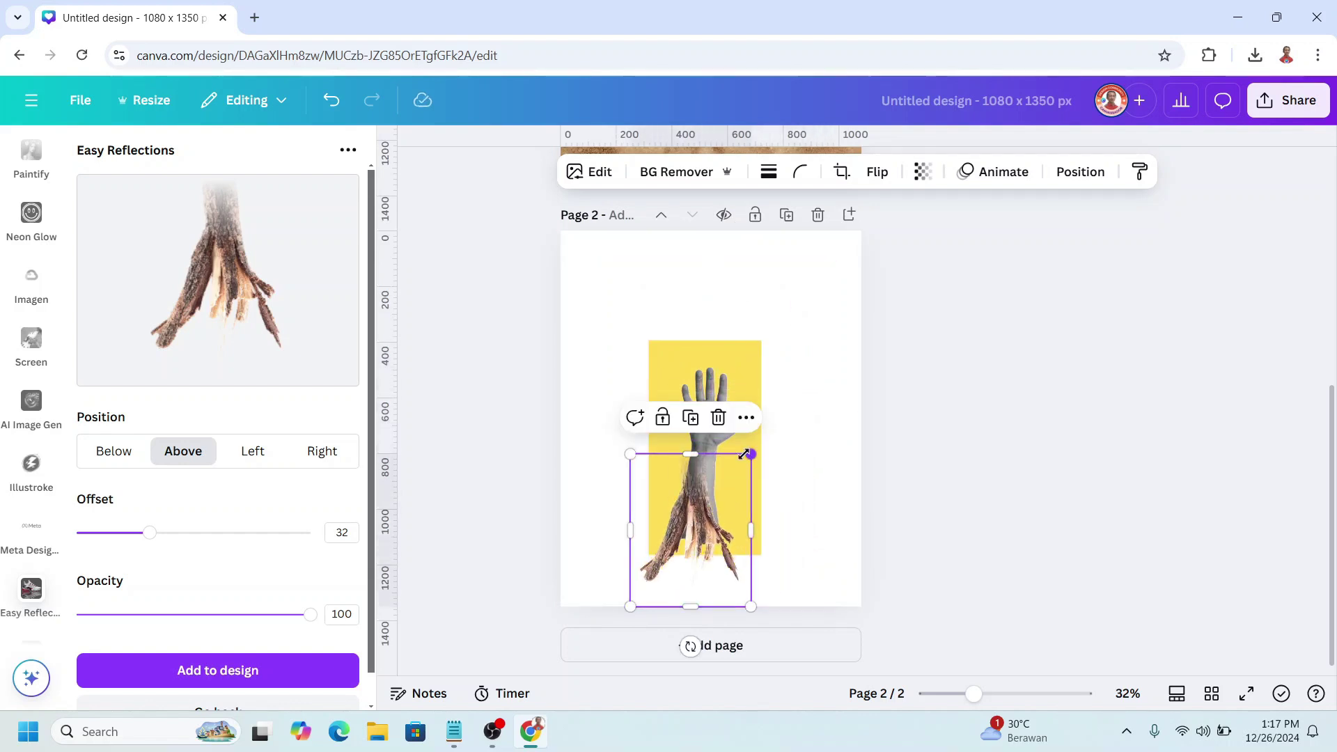
{"action": "left_click_drag", "start_coordinate": [691, 454], "coordinate": [704, 487]}
{"action": "scroll", "coordinate": [703, 487], "scroll_direction": "up", "scroll_amount": 3}
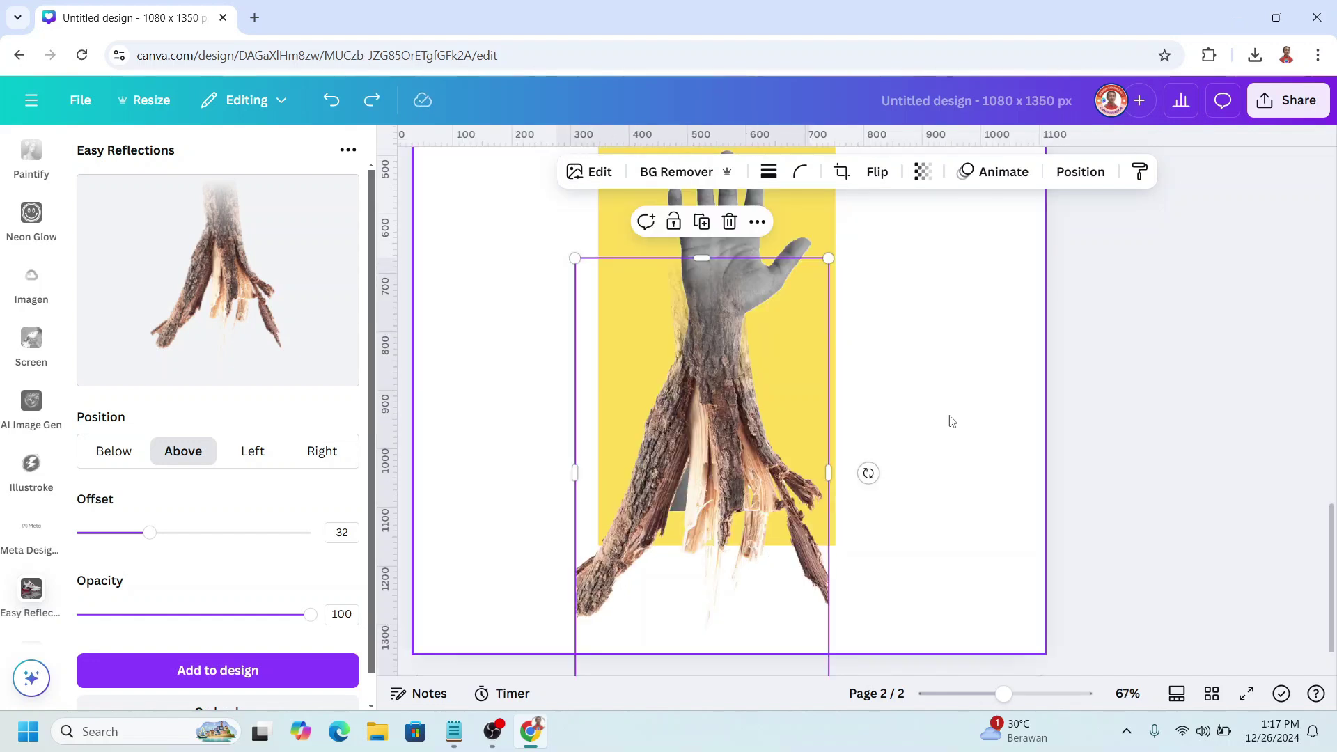
Move the reflected branches layer between the yellow cut-out layer and the hand layer.
{"action": "left_click", "coordinate": [1081, 172]}
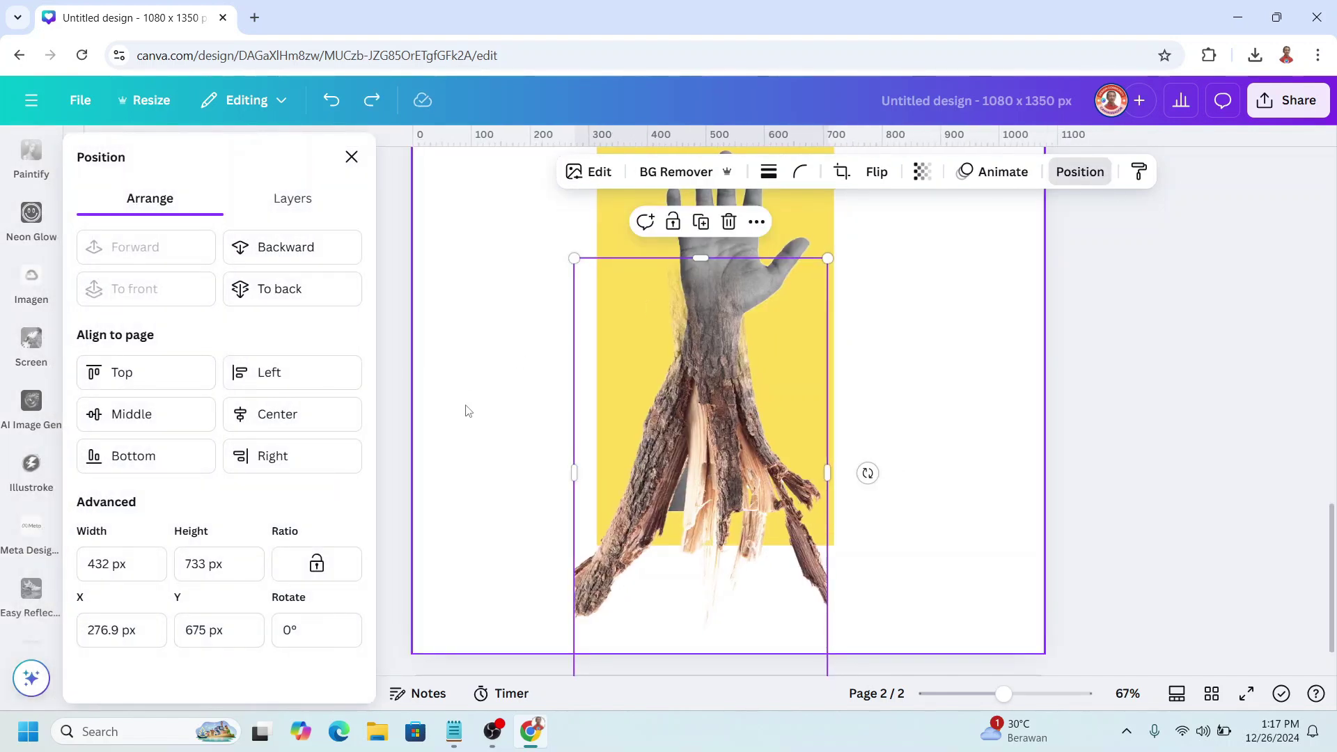
{"action": "left_click", "coordinate": [296, 199]}
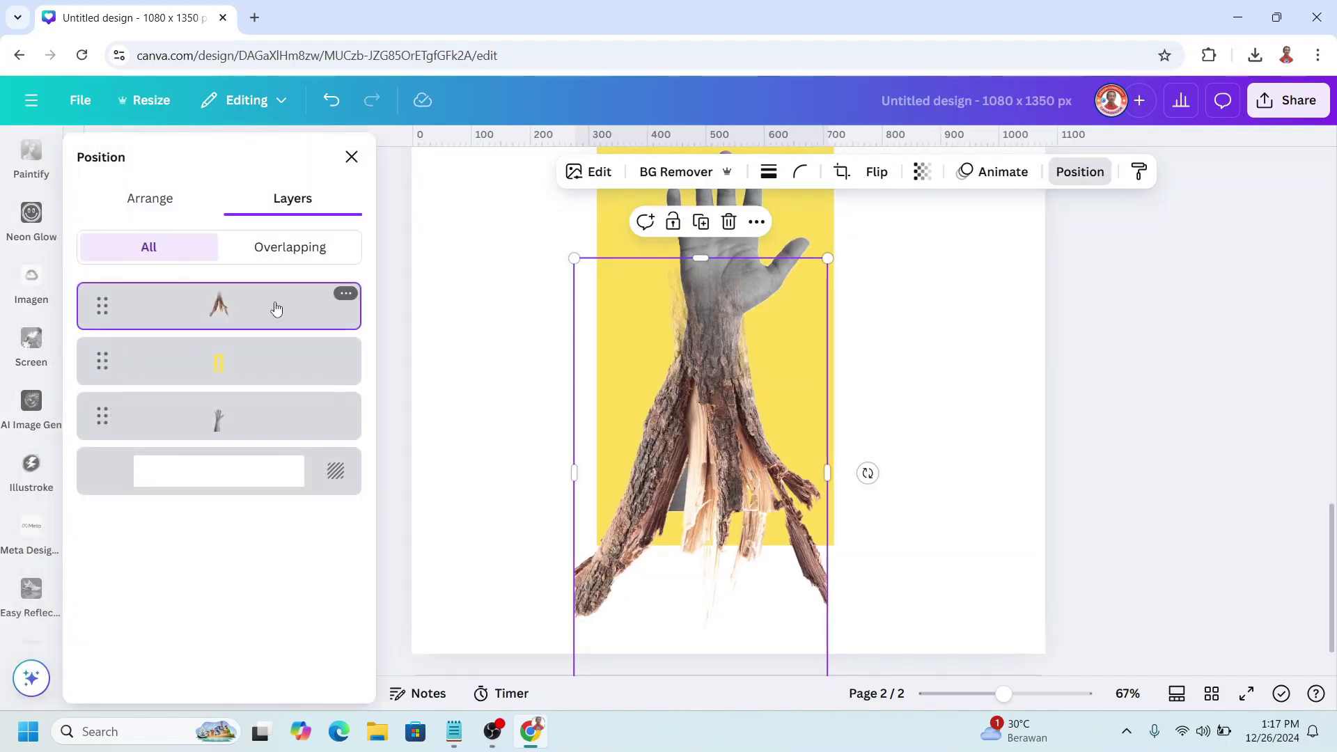
{"action": "left_click_drag", "start_coordinate": [272, 307], "coordinate": [276, 391]}
Crop the lower ends of the hand photo and the yellow cut-out image so the branches emerge below the yellow area.
{"action": "left_click", "coordinate": [258, 421]}
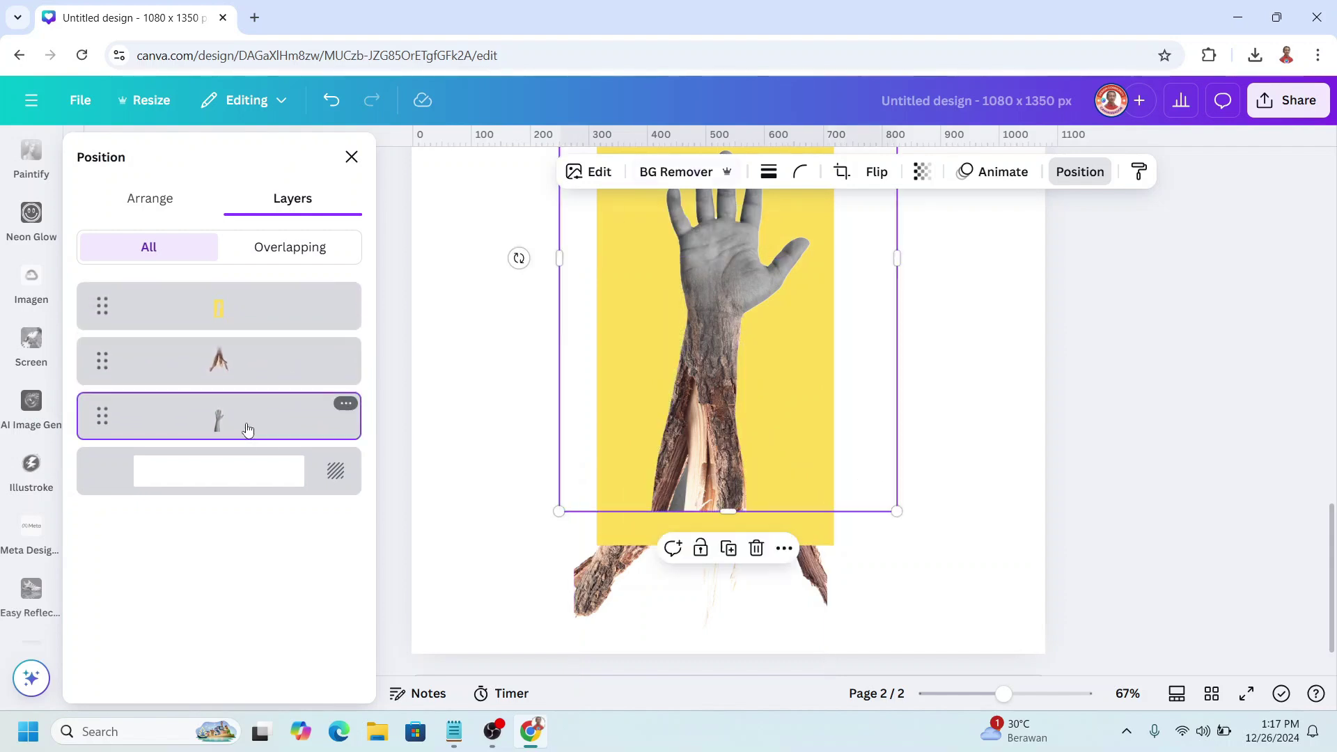
{"action": "left_click_drag", "start_coordinate": [733, 512], "coordinate": [738, 424]}
{"action": "left_click", "coordinate": [744, 396]}
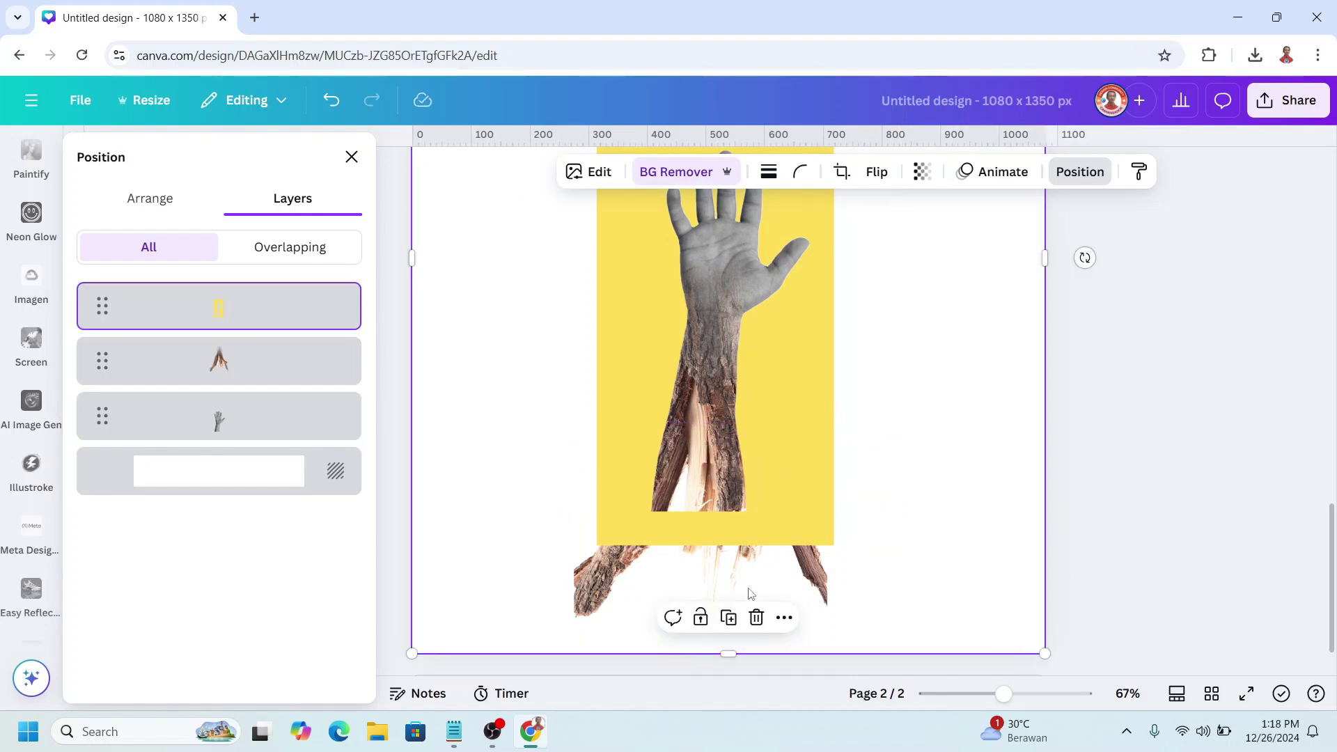
{"action": "left_click_drag", "start_coordinate": [722, 655], "coordinate": [747, 491]}
{"action": "left_click", "coordinate": [1039, 634]}
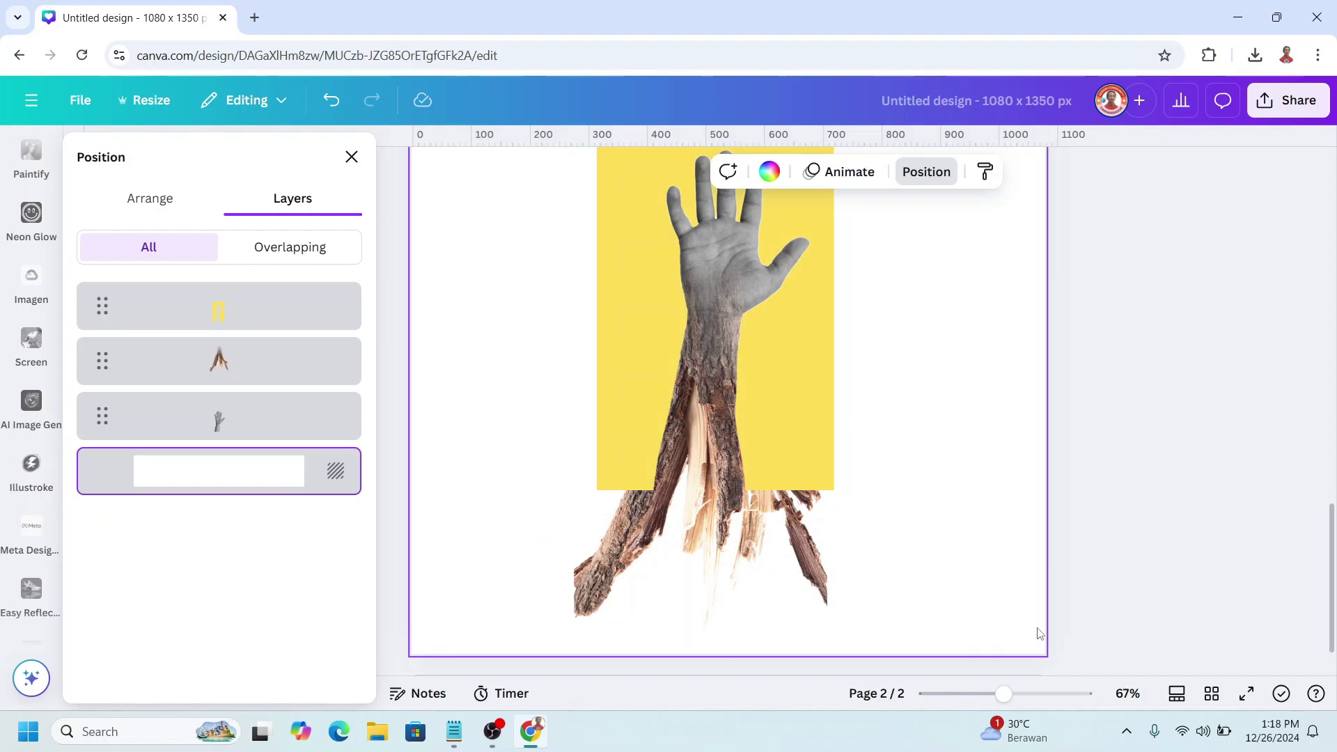
Fill the page 2 background with the same solid yellow as the cut-out image.
{"action": "left_click", "coordinate": [769, 171]}
{"action": "scroll", "coordinate": [276, 448], "scroll_direction": "down", "scroll_amount": 5}
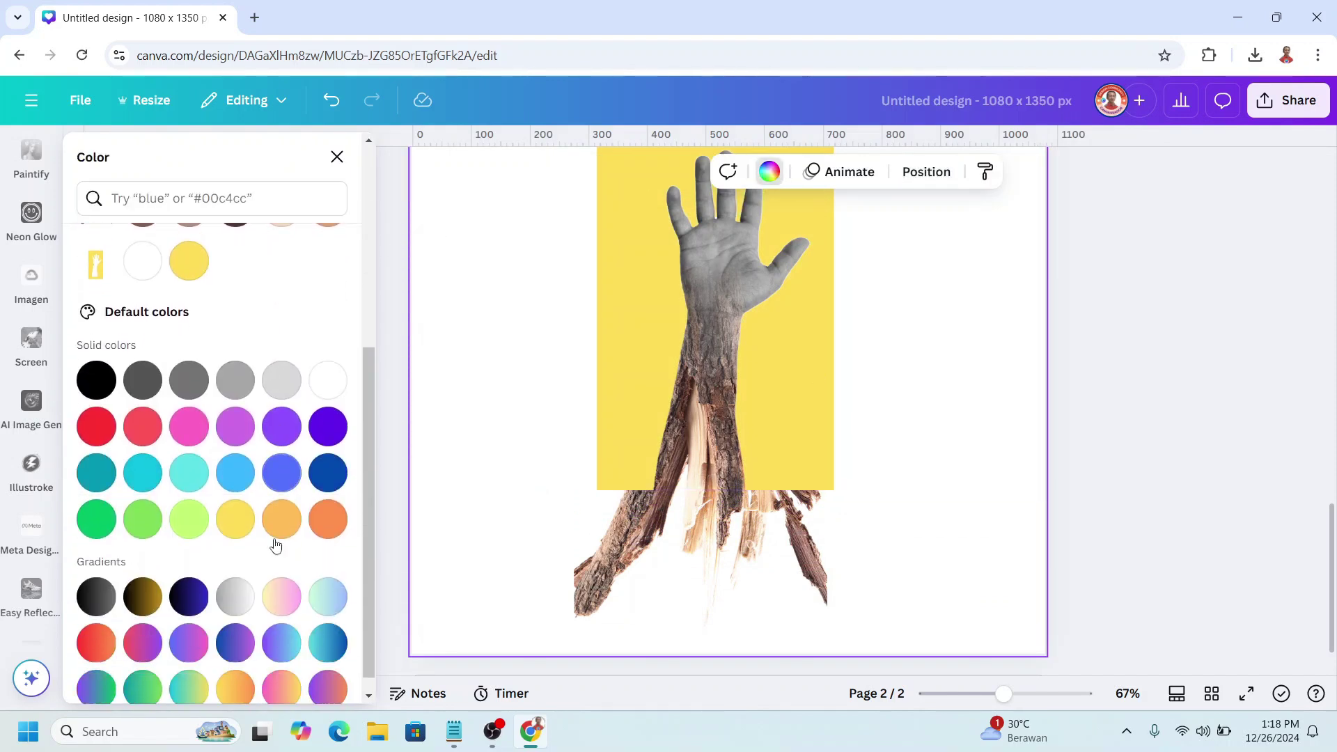
{"action": "left_click", "coordinate": [236, 518]}
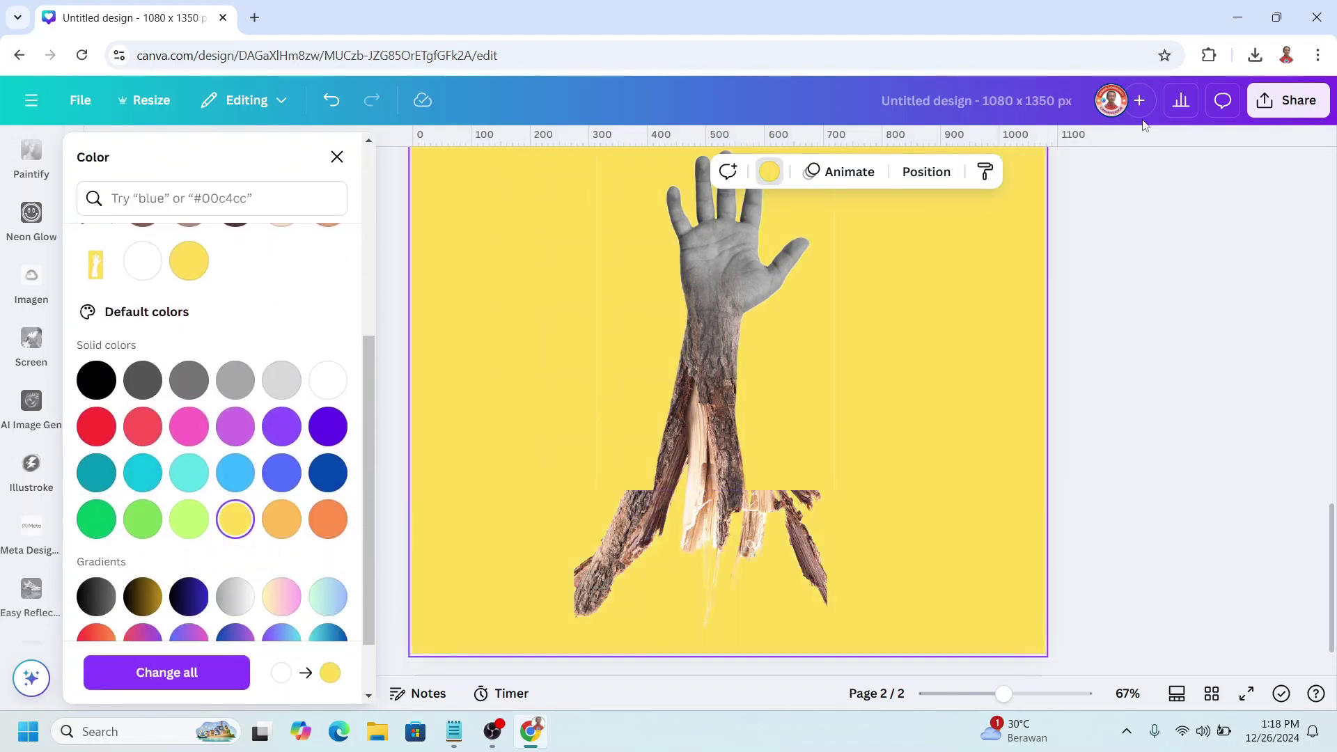
Download page 2 as a PNG file.
{"action": "left_click", "coordinate": [1285, 104]}
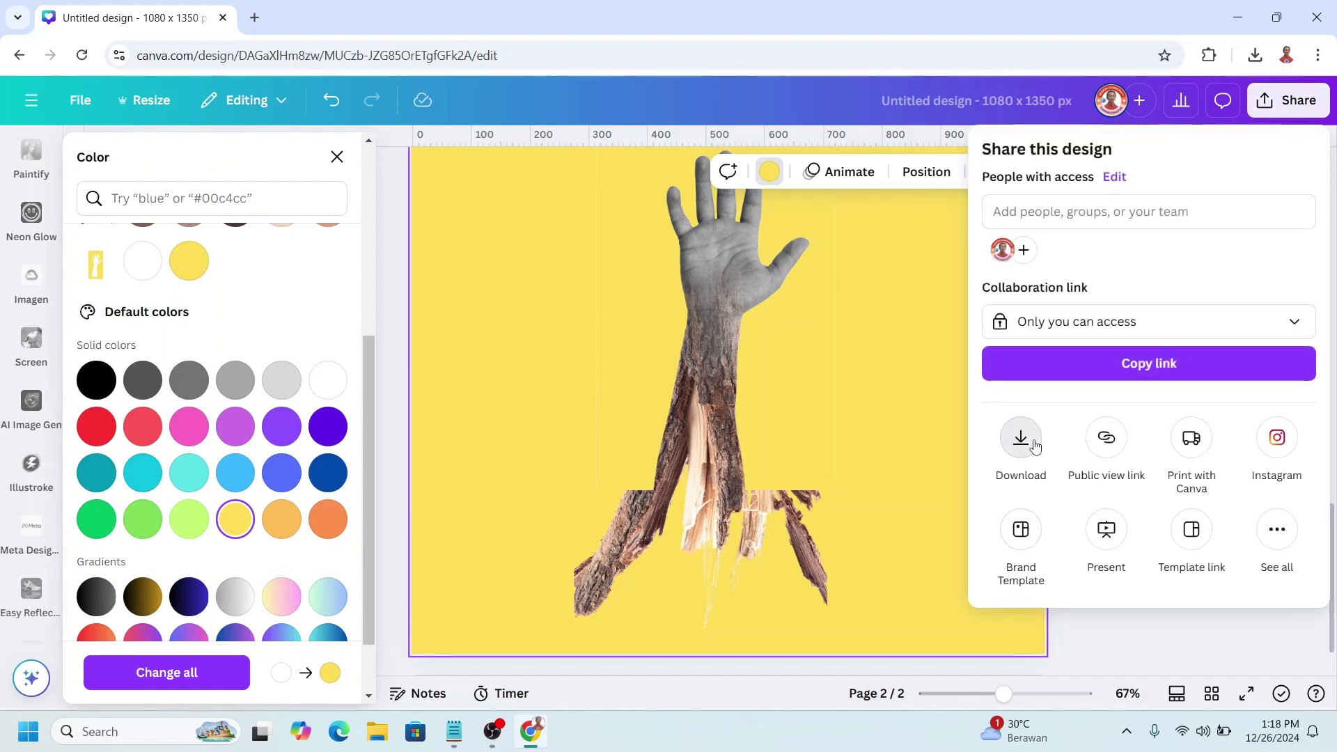
{"action": "left_click", "coordinate": [1034, 446]}
{"action": "left_click", "coordinate": [1154, 560]}
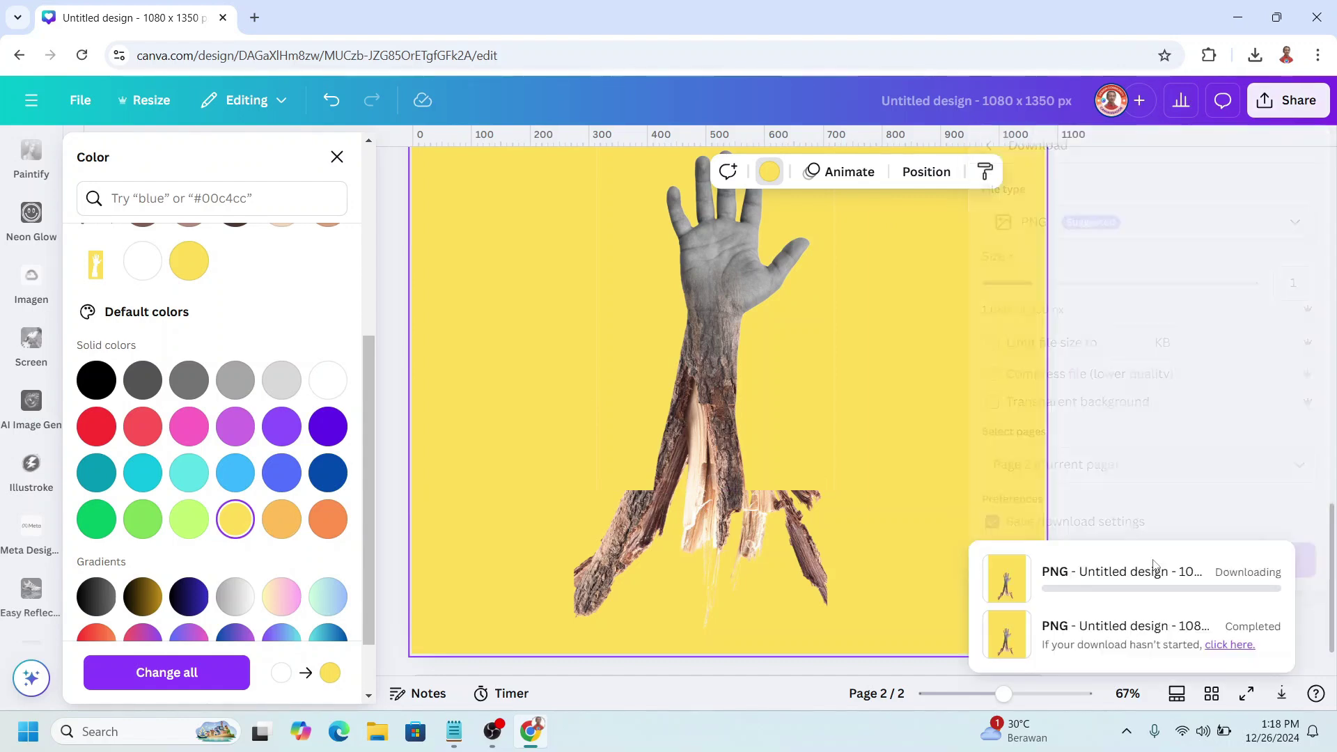
Place the exported hand-and-branches PNG on page 1 and remove its yellow background.
{"action": "scroll", "coordinate": [875, 519], "scroll_direction": "up", "scroll_amount": 8}
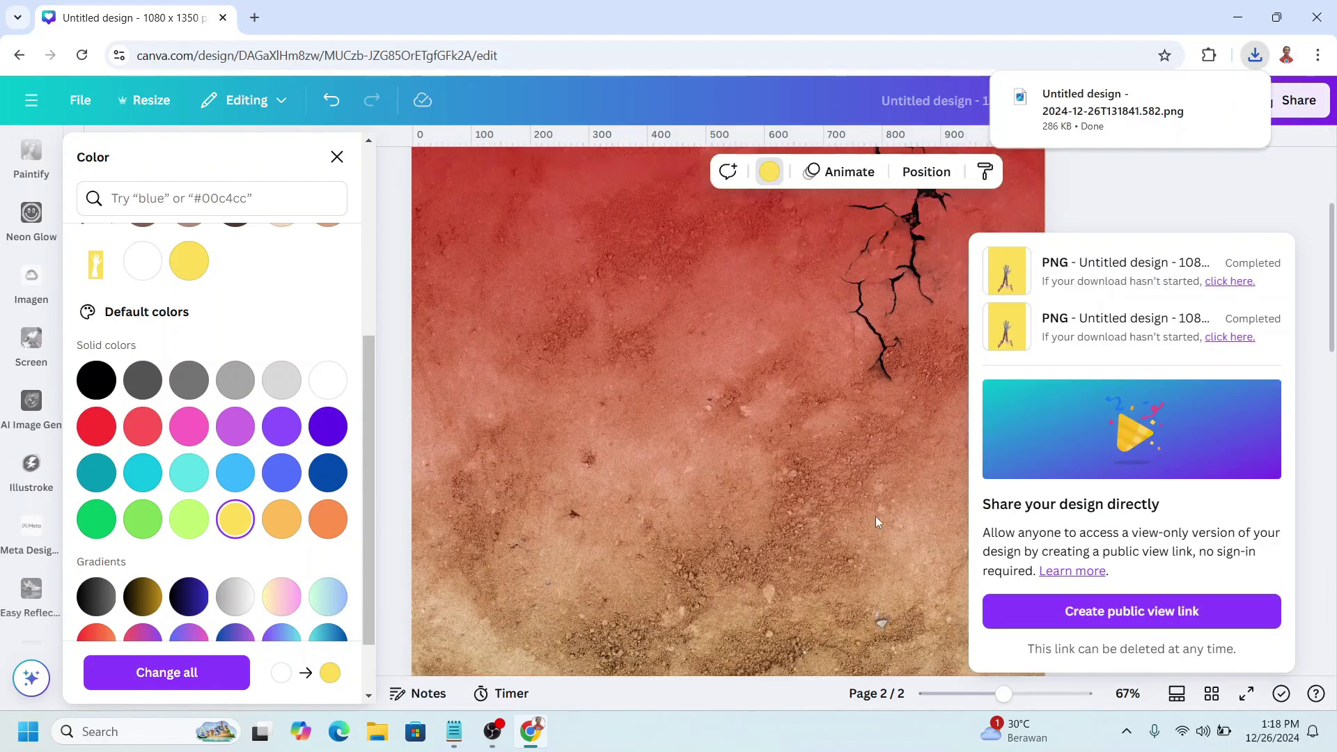
{"action": "scroll", "coordinate": [867, 498], "scroll_direction": "up", "scroll_amount": 3}
{"action": "left_click", "coordinate": [858, 481]}
{"action": "left_click", "coordinate": [1258, 55]}
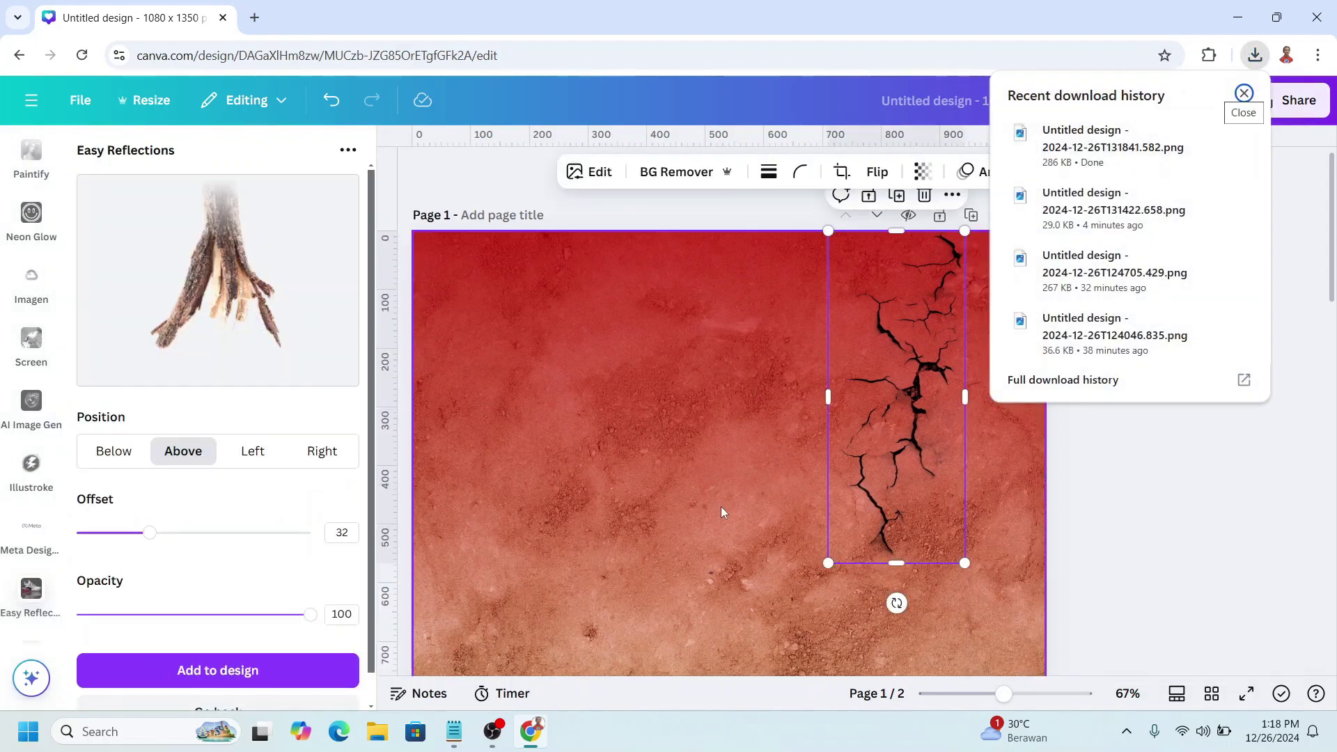
{"action": "key", "text": "ctrl+v"}
{"action": "scroll", "coordinate": [721, 516], "scroll_direction": "down", "scroll_amount": 2}
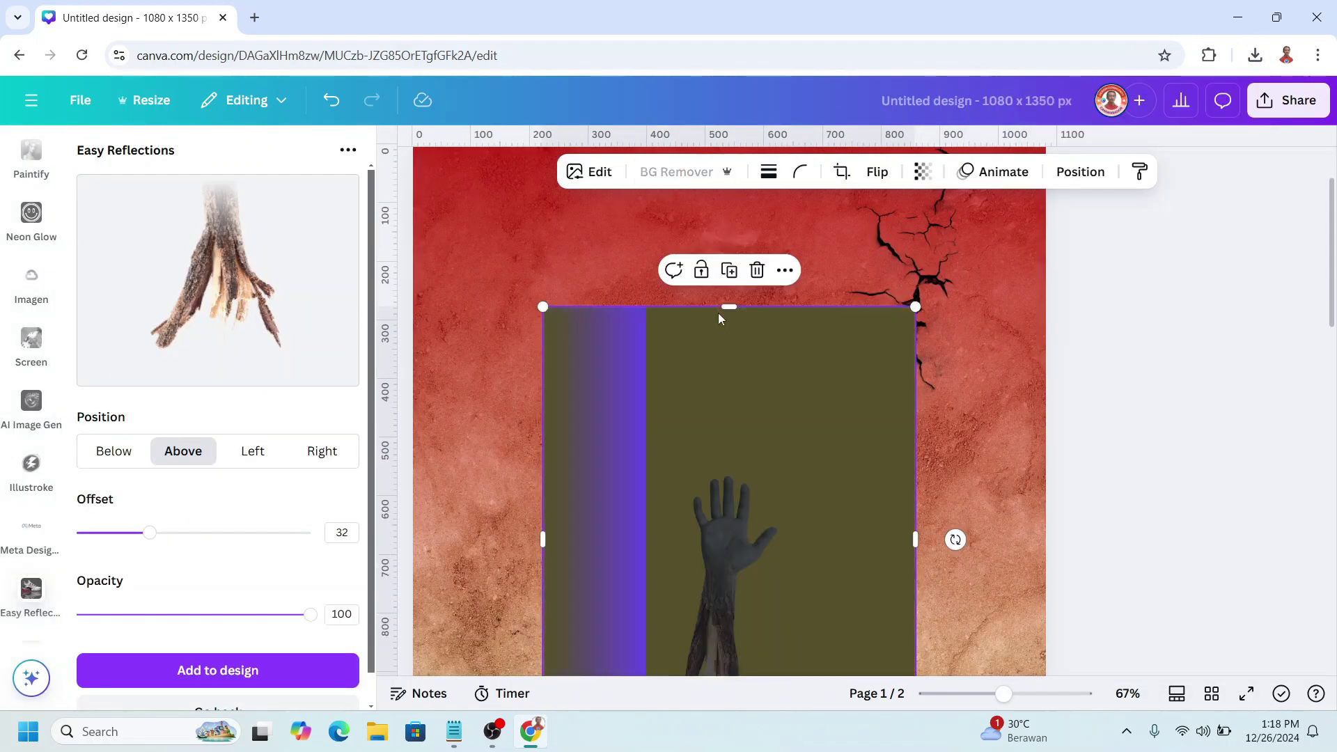
{"action": "scroll", "coordinate": [746, 416], "scroll_direction": "down", "scroll_amount": 2}
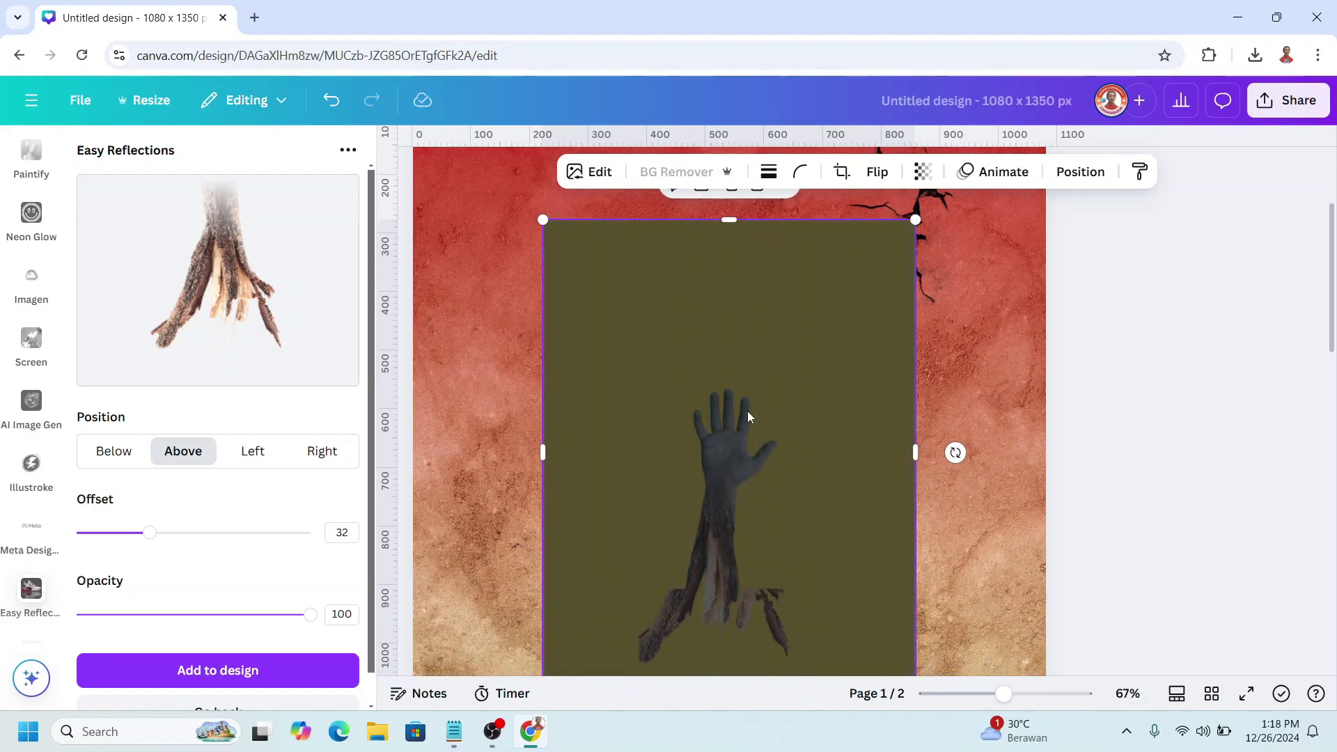
{"action": "scroll", "coordinate": [747, 411], "scroll_direction": "down", "scroll_amount": 4}
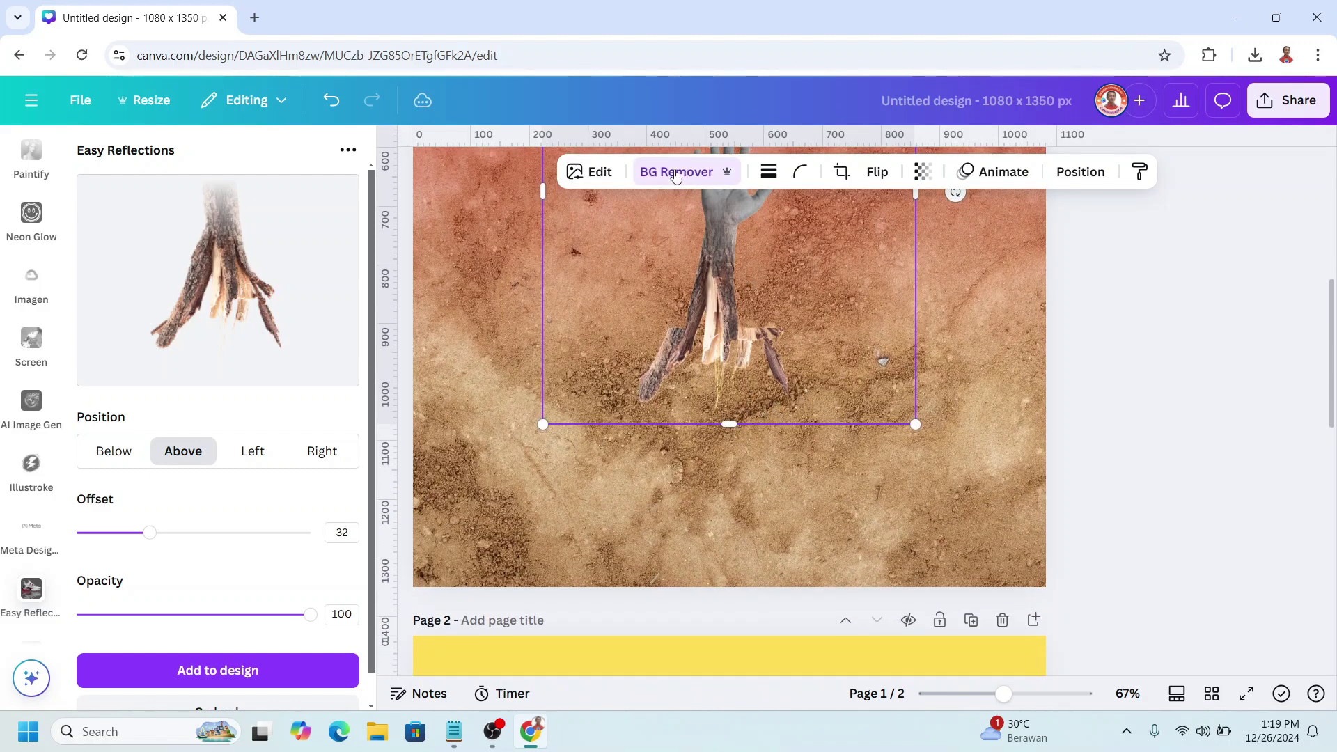
Erase the side branches and thin splinters around the forearm's lower end with a size 20 background-removal brush.
{"action": "left_click", "coordinate": [672, 172]}
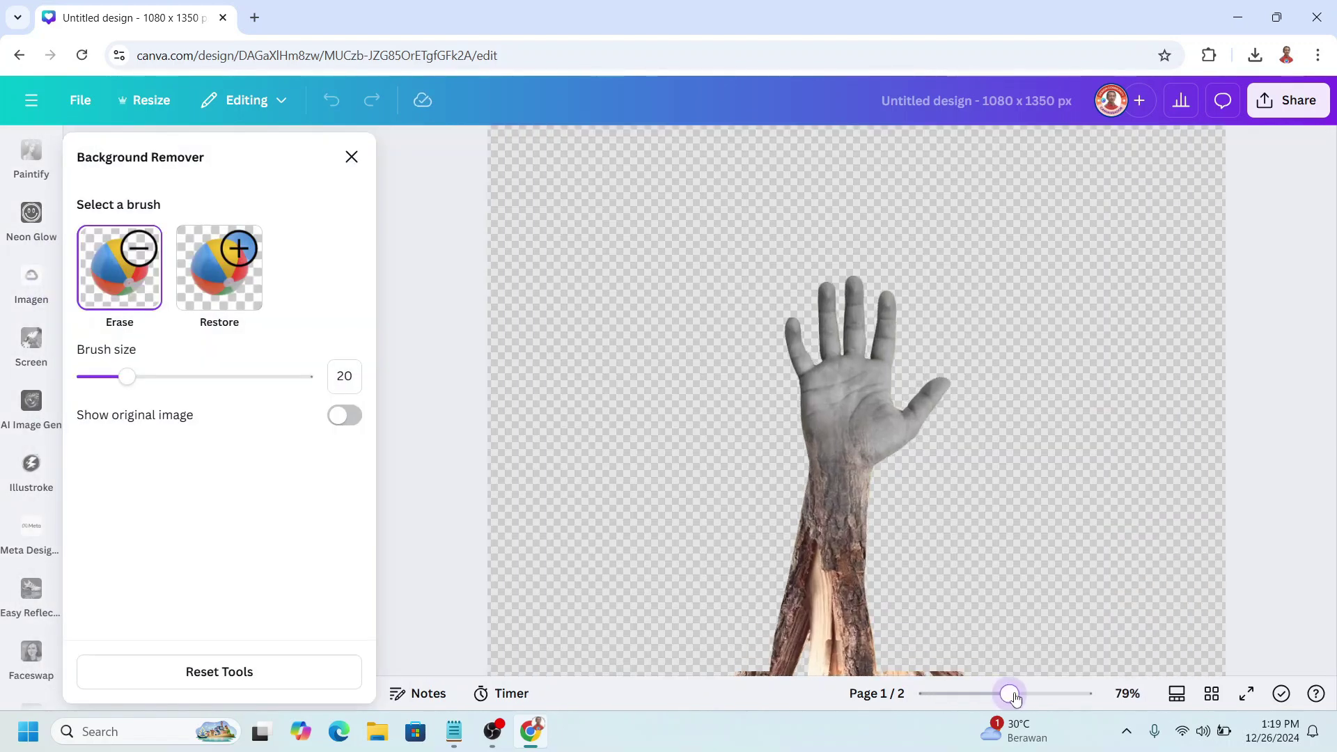
{"action": "scroll", "coordinate": [958, 550], "scroll_direction": "down", "scroll_amount": 3}
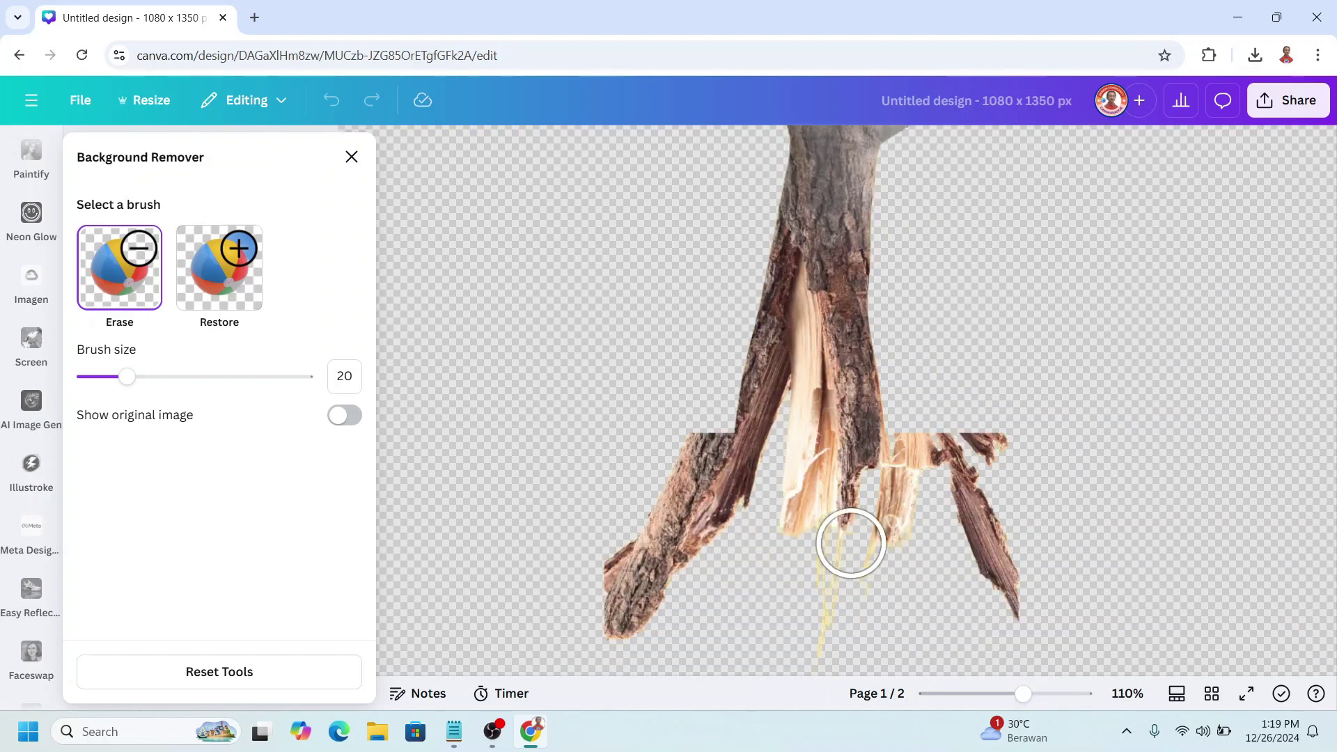
{"action": "left_click", "coordinate": [704, 506]}
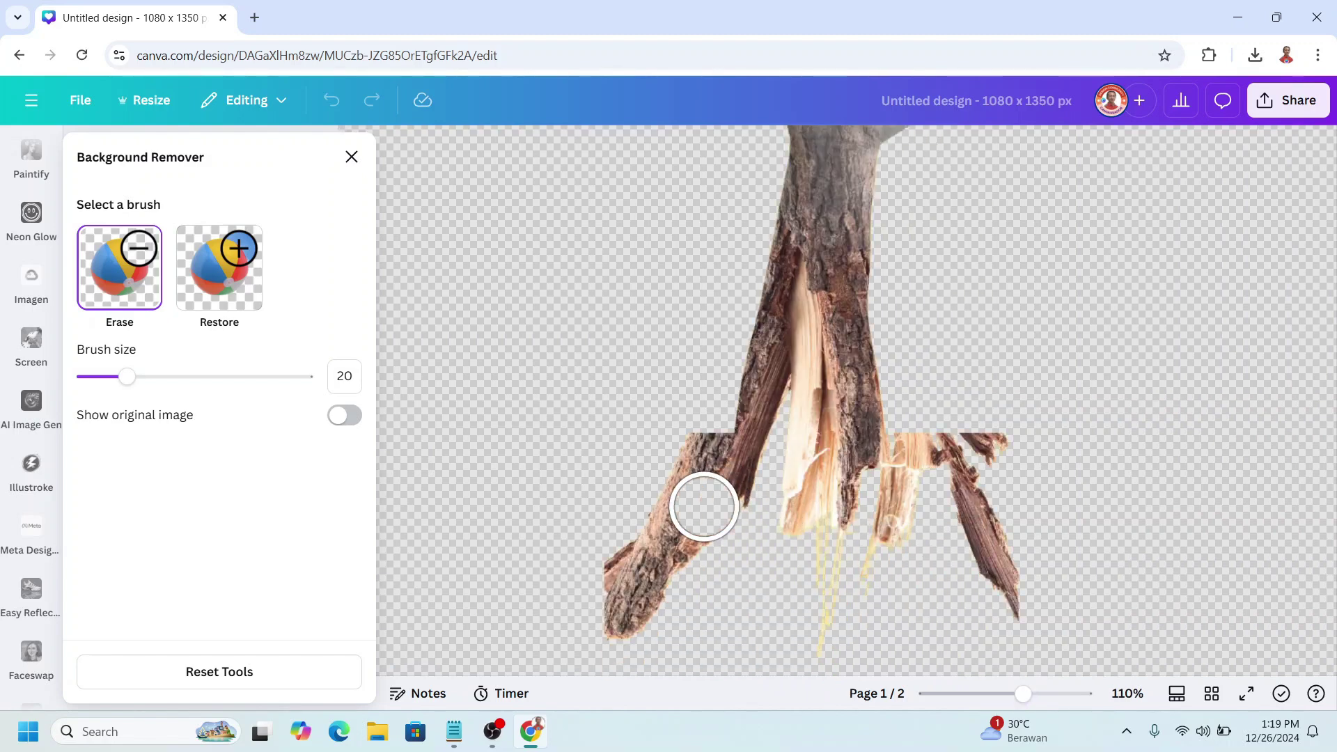
{"action": "left_click_drag", "start_coordinate": [705, 488], "coordinate": [697, 463]}
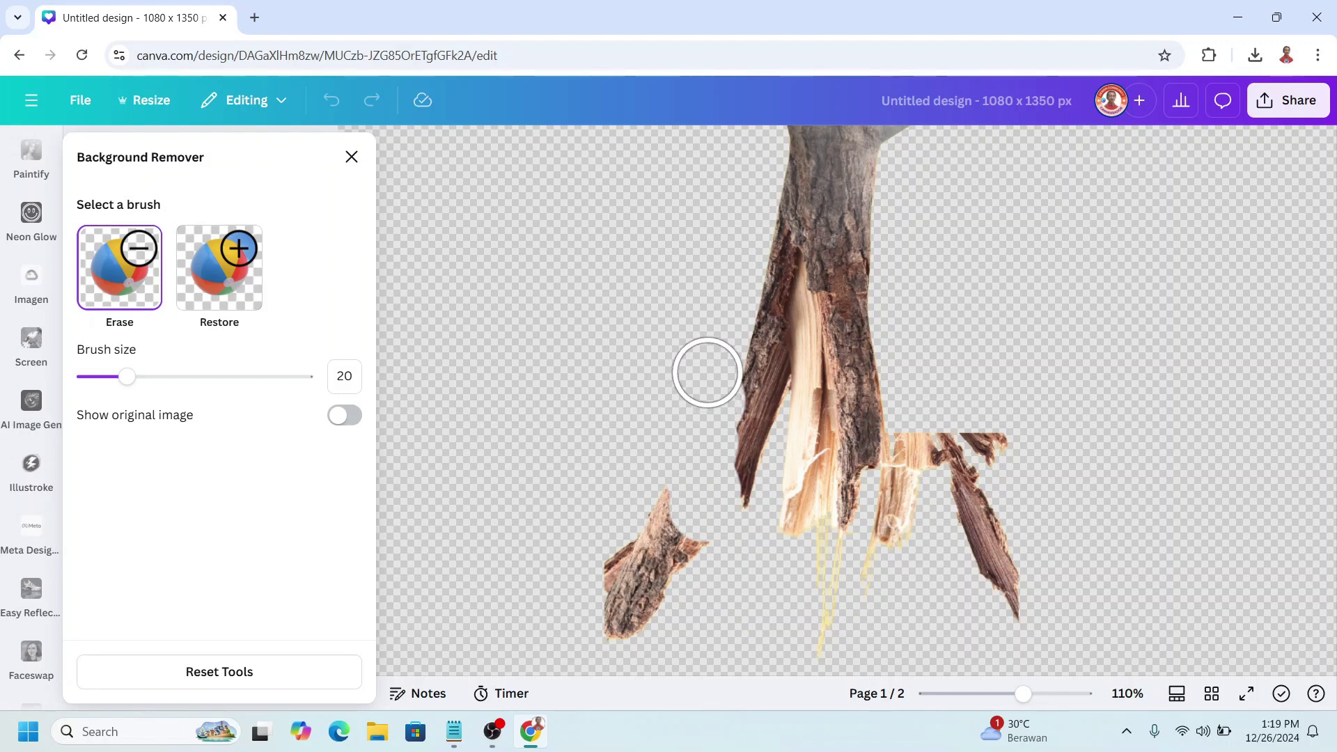
{"action": "mouse_move", "coordinate": [709, 380]}
{"action": "left_mouse_down"}
{"action": "mouse_move", "coordinate": [661, 428]}
{"action": "mouse_move", "coordinate": [709, 582]}
{"action": "mouse_move", "coordinate": [612, 624]}
{"action": "left_mouse_up"}
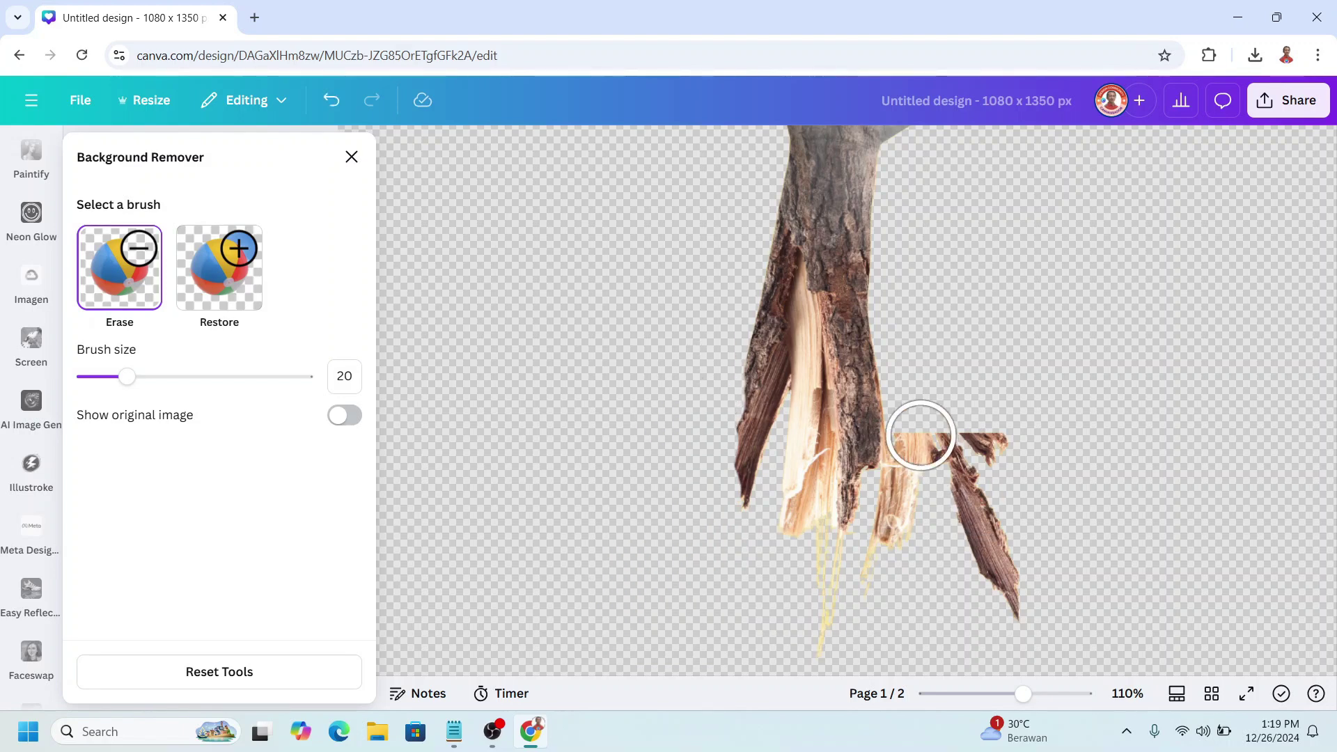
{"action": "mouse_move", "coordinate": [917, 420]}
{"action": "left_mouse_down"}
{"action": "mouse_move", "coordinate": [898, 535]}
{"action": "mouse_move", "coordinate": [967, 536]}
{"action": "mouse_move", "coordinate": [989, 456]}
{"action": "mouse_move", "coordinate": [1014, 599]}
{"action": "left_mouse_up"}
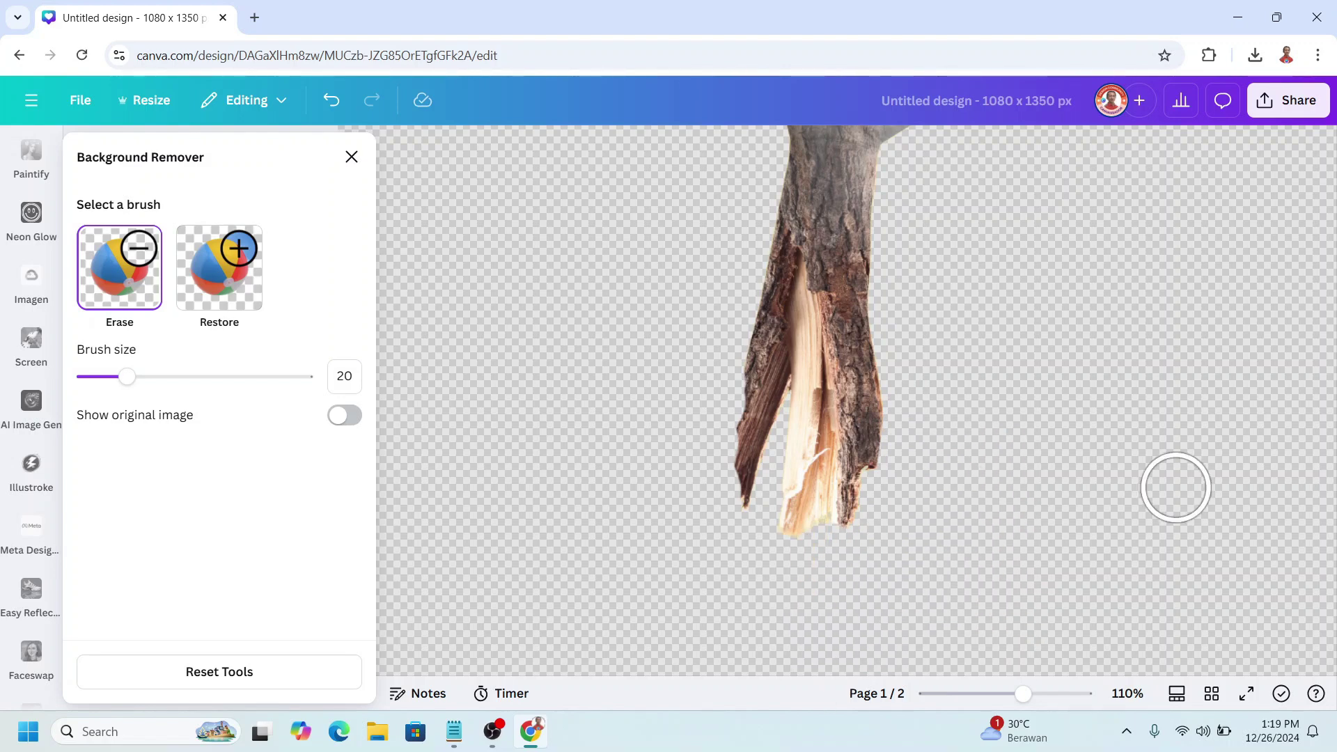
{"action": "left_click", "coordinate": [352, 156]}
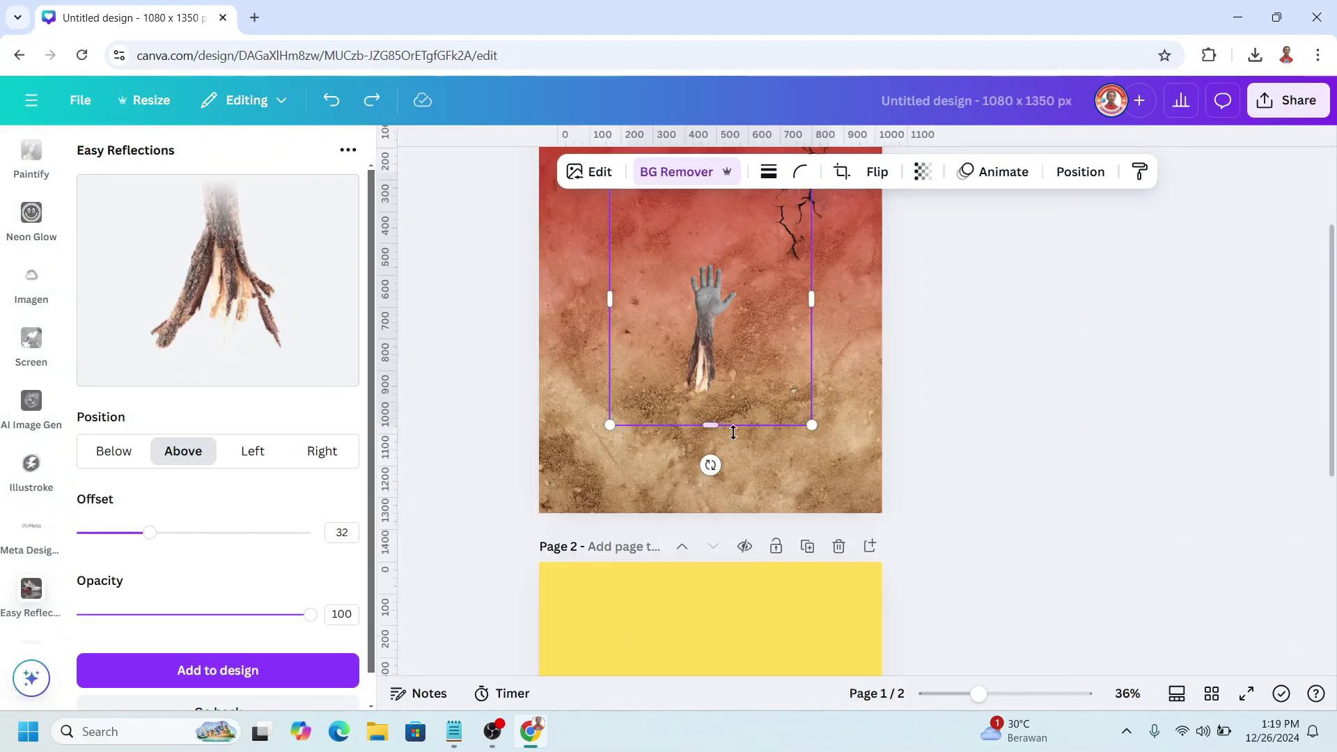
Crop the hand image closer to the arm and enlarge it to fill most of page 1's height.
{"action": "left_click_drag", "start_coordinate": [718, 421], "coordinate": [710, 404]}
{"action": "left_click_drag", "start_coordinate": [812, 289], "coordinate": [752, 288]}
{"action": "left_click_drag", "start_coordinate": [604, 243], "coordinate": [756, 342]}
{"action": "scroll", "coordinate": [717, 297], "scroll_direction": "up", "scroll_amount": 2}
{"action": "left_click_drag", "start_coordinate": [824, 294], "coordinate": [745, 372]}
{"action": "key", "text": "ctrl+z"}
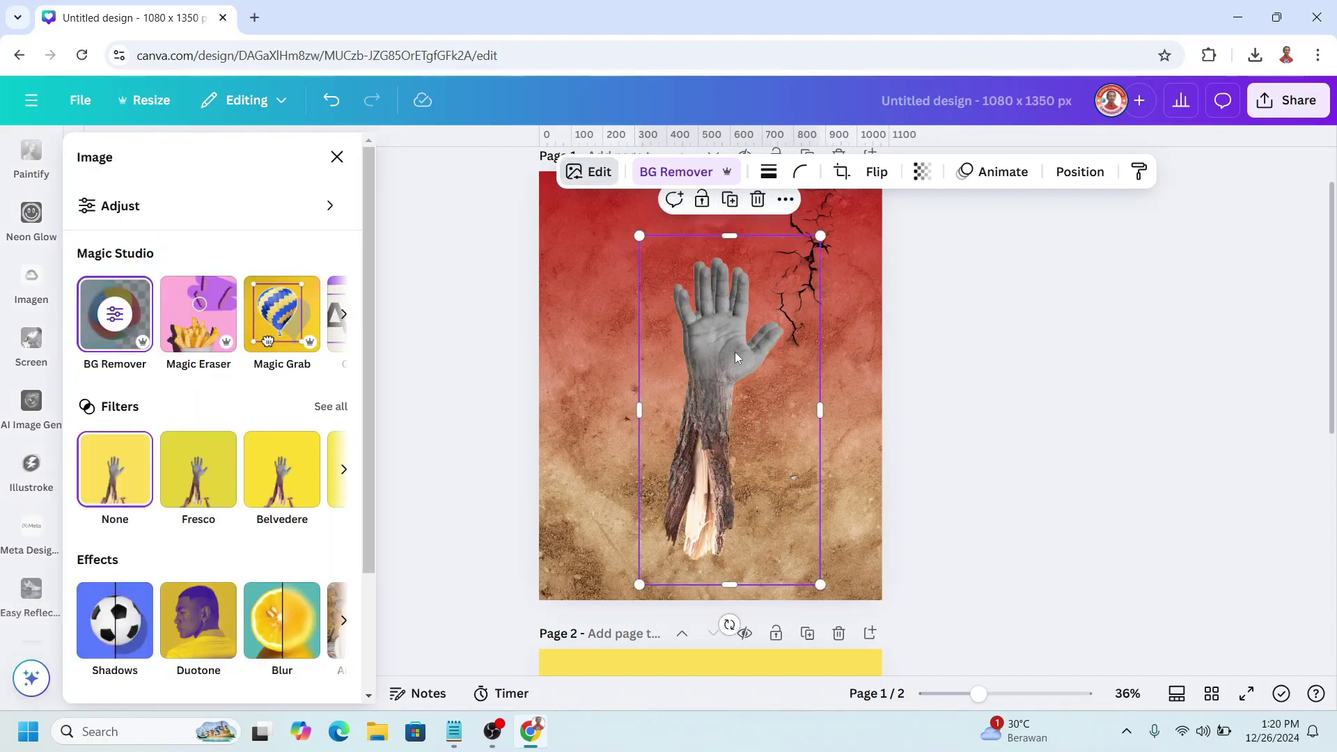
Duplicate the hand image and turn the original solid black with a custom Duotone, using #000000 for highlights and shadows.
{"action": "key", "text": "ctrl+d"}
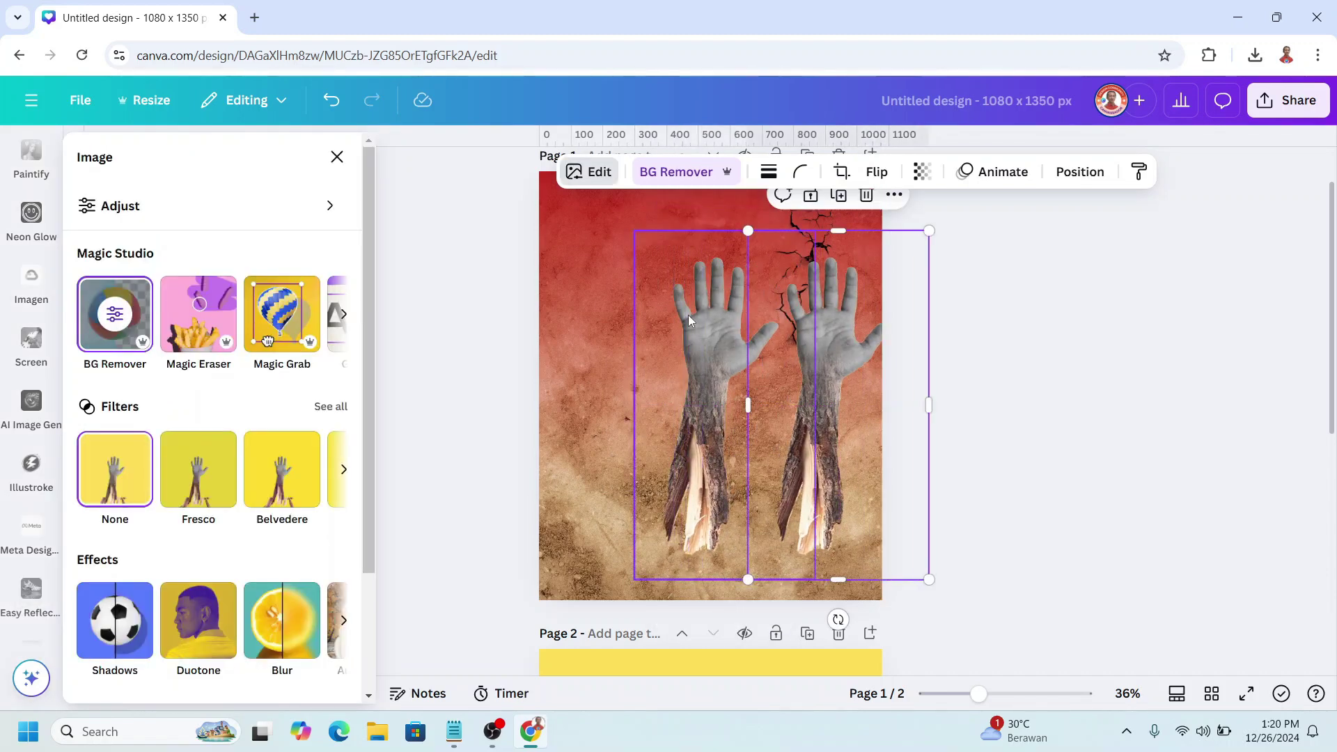
{"action": "left_click", "coordinate": [688, 315]}
{"action": "left_click", "coordinate": [599, 173]}
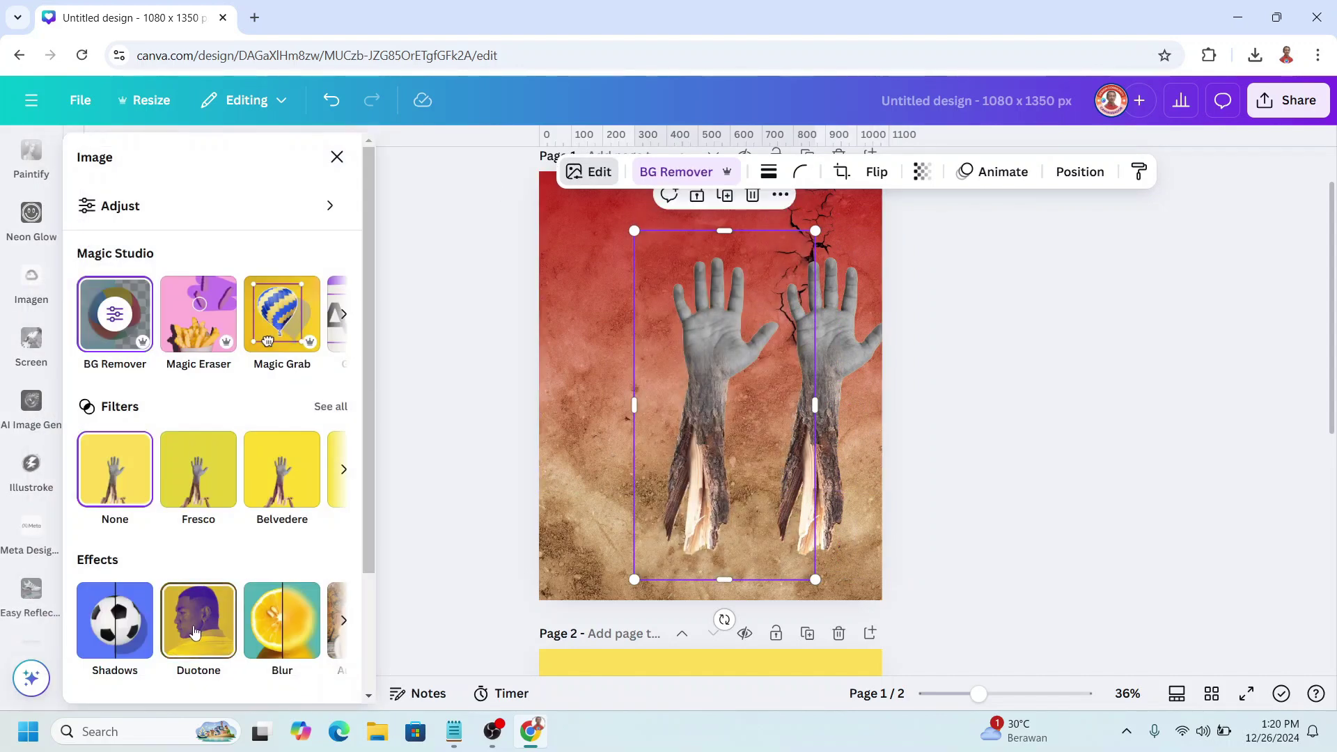
{"action": "left_click", "coordinate": [234, 599]}
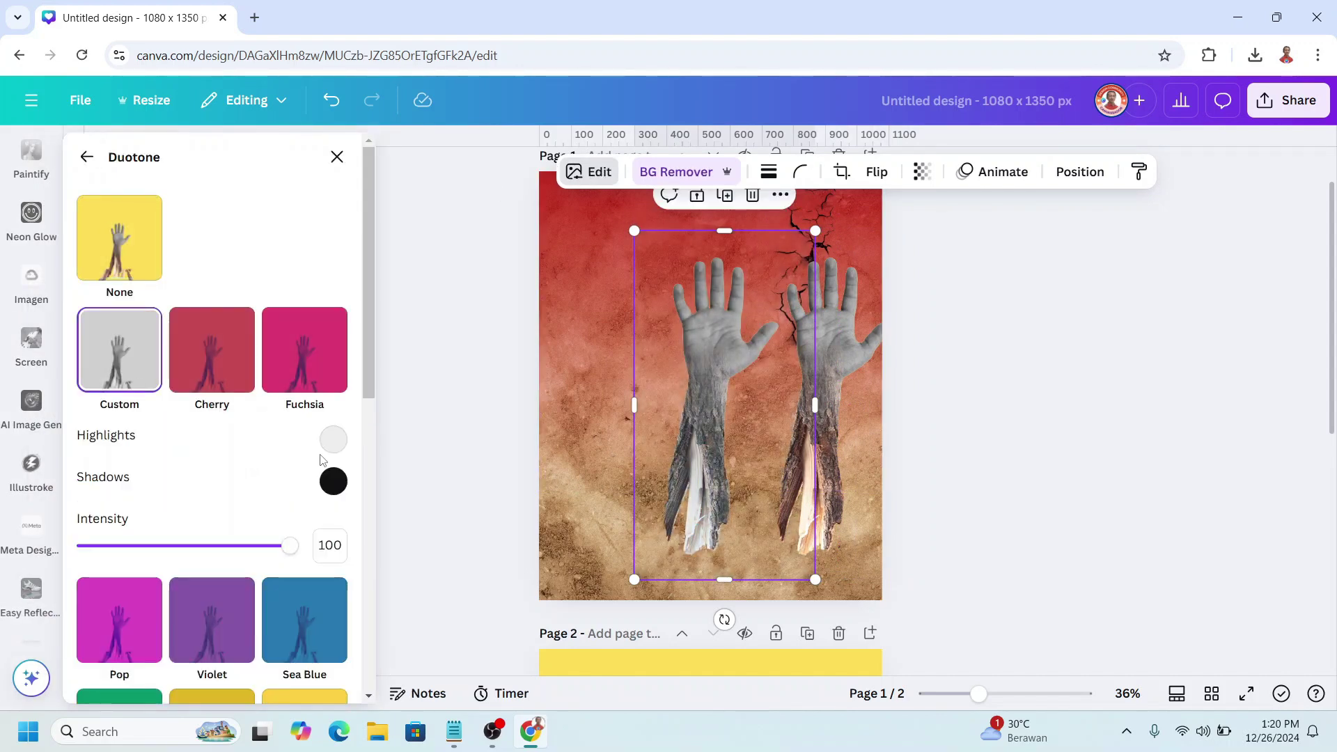
{"action": "left_click", "coordinate": [334, 440]}
{"action": "left_click_drag", "start_coordinate": [341, 560], "coordinate": [324, 644]}
{"action": "left_click", "coordinate": [333, 480]}
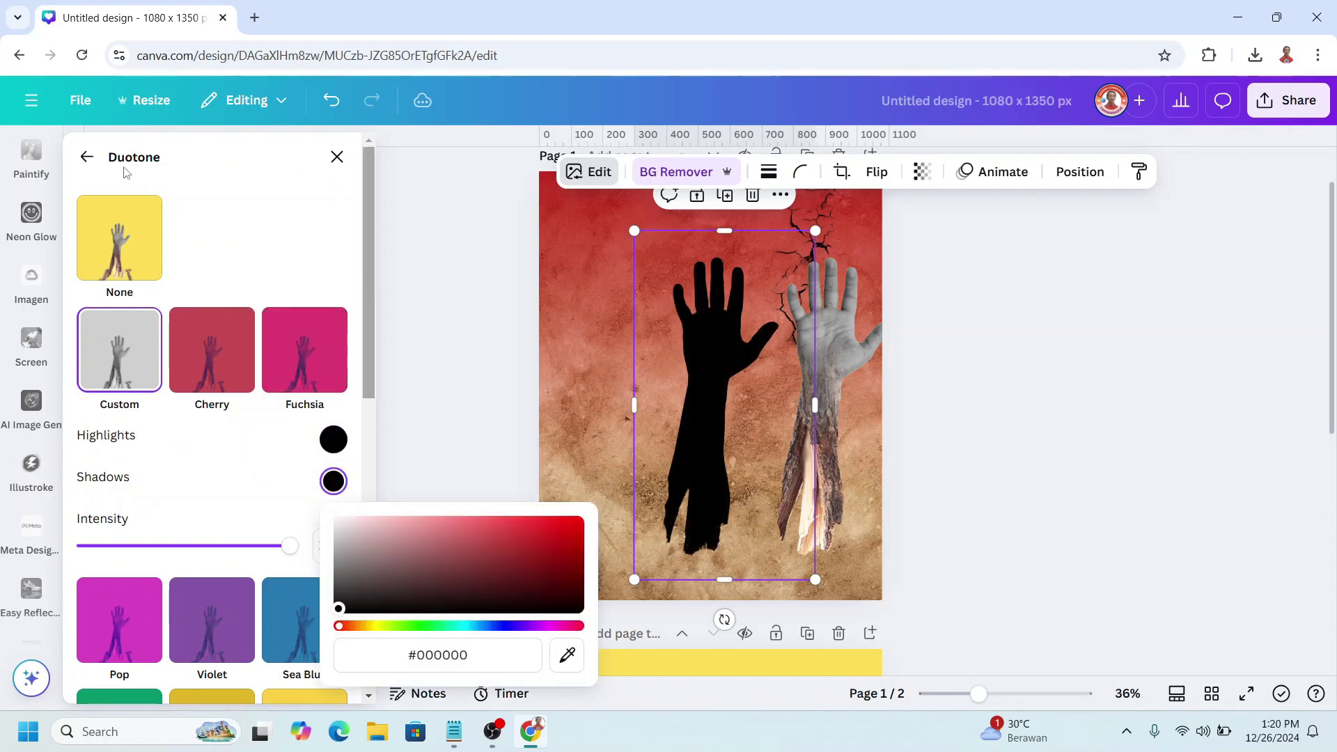
{"action": "left_click", "coordinate": [87, 159]}
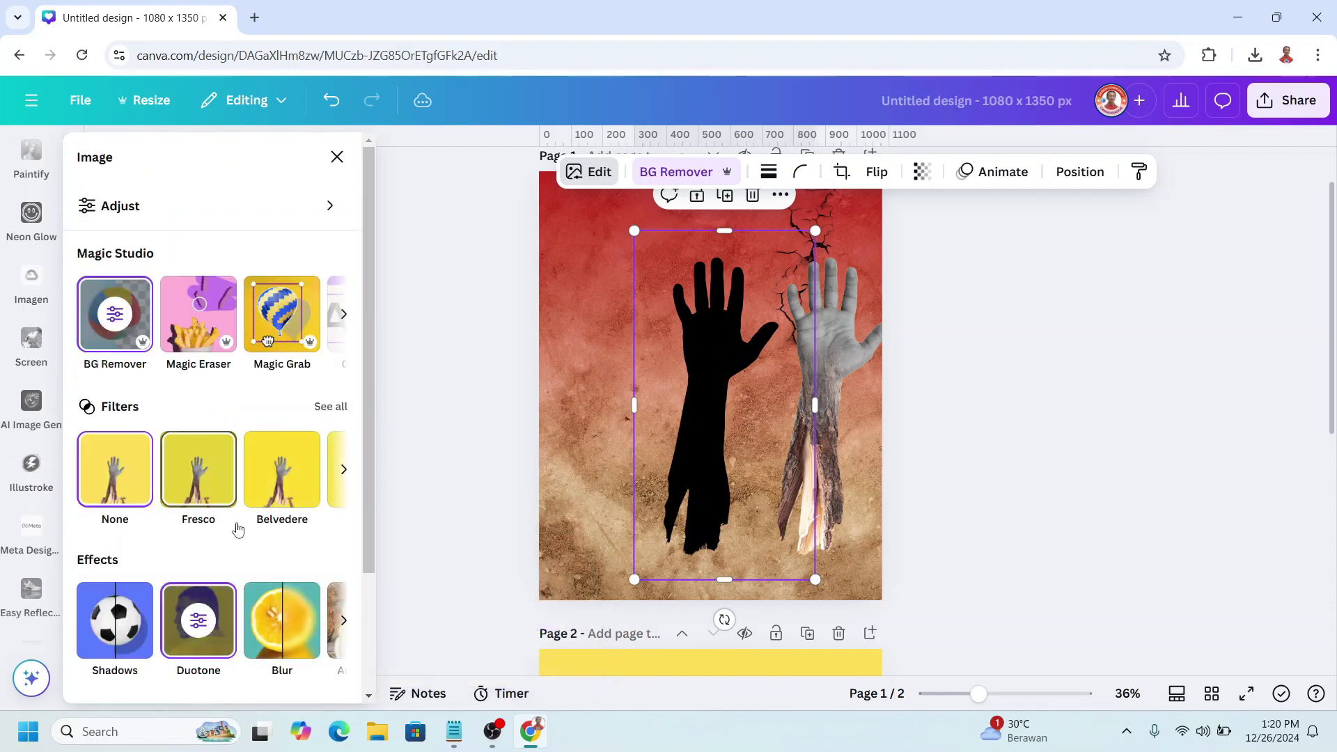
Blur the whole black hand image with intensity 50.
{"action": "left_click", "coordinate": [278, 620]}
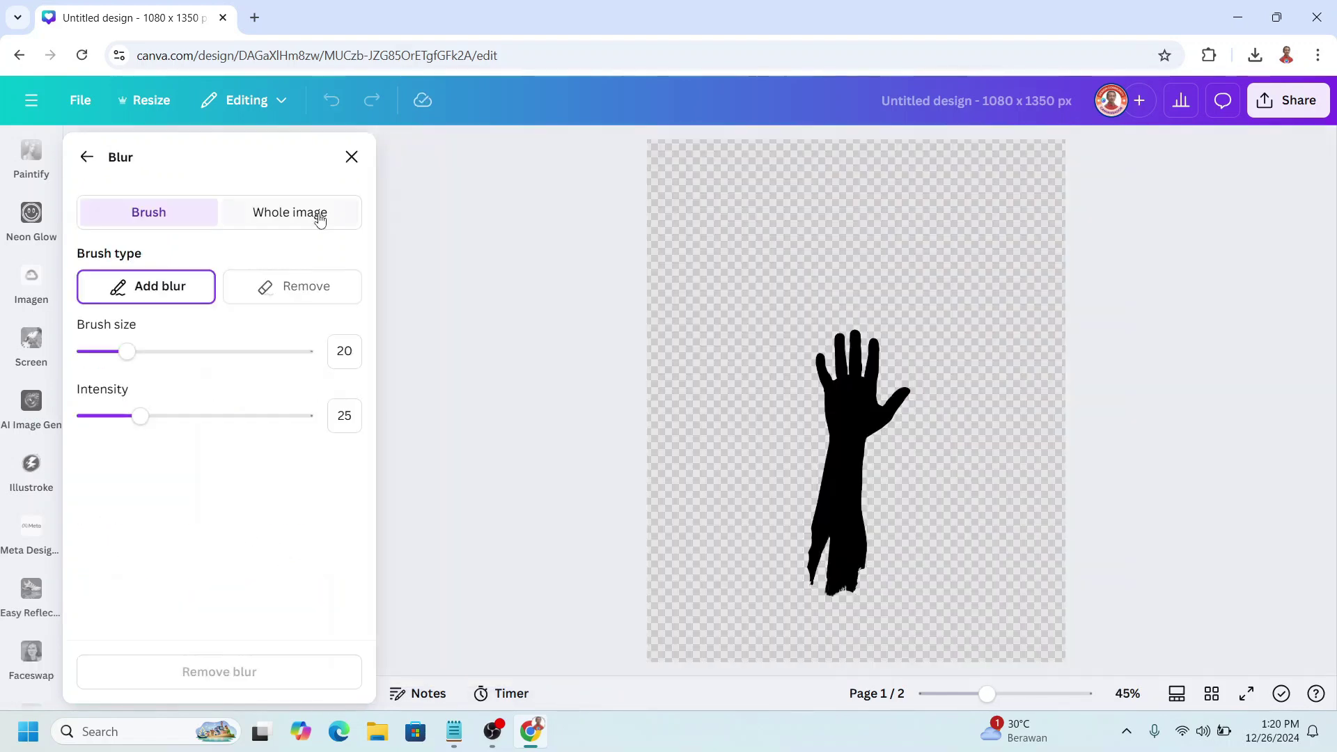
{"action": "left_click", "coordinate": [312, 216]}
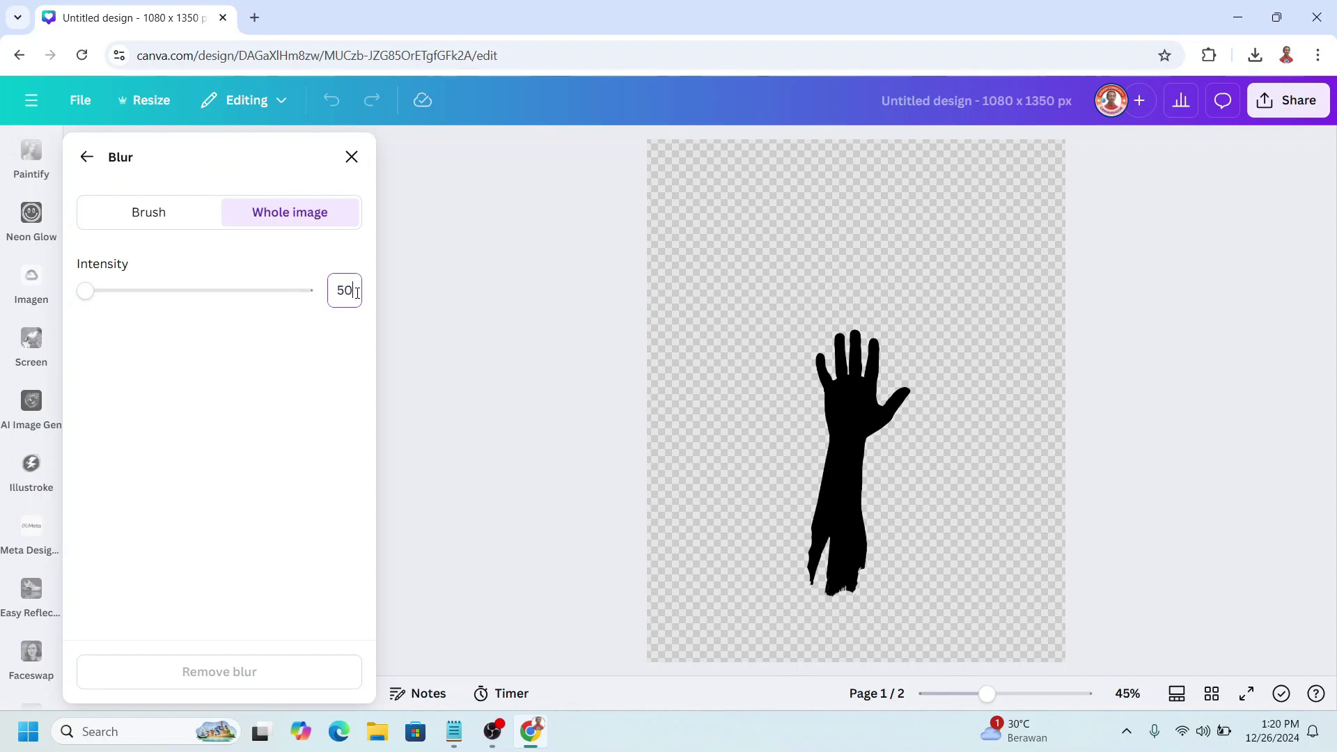
{"action": "key", "text": "Return"}
{"action": "left_click", "coordinate": [352, 157]}
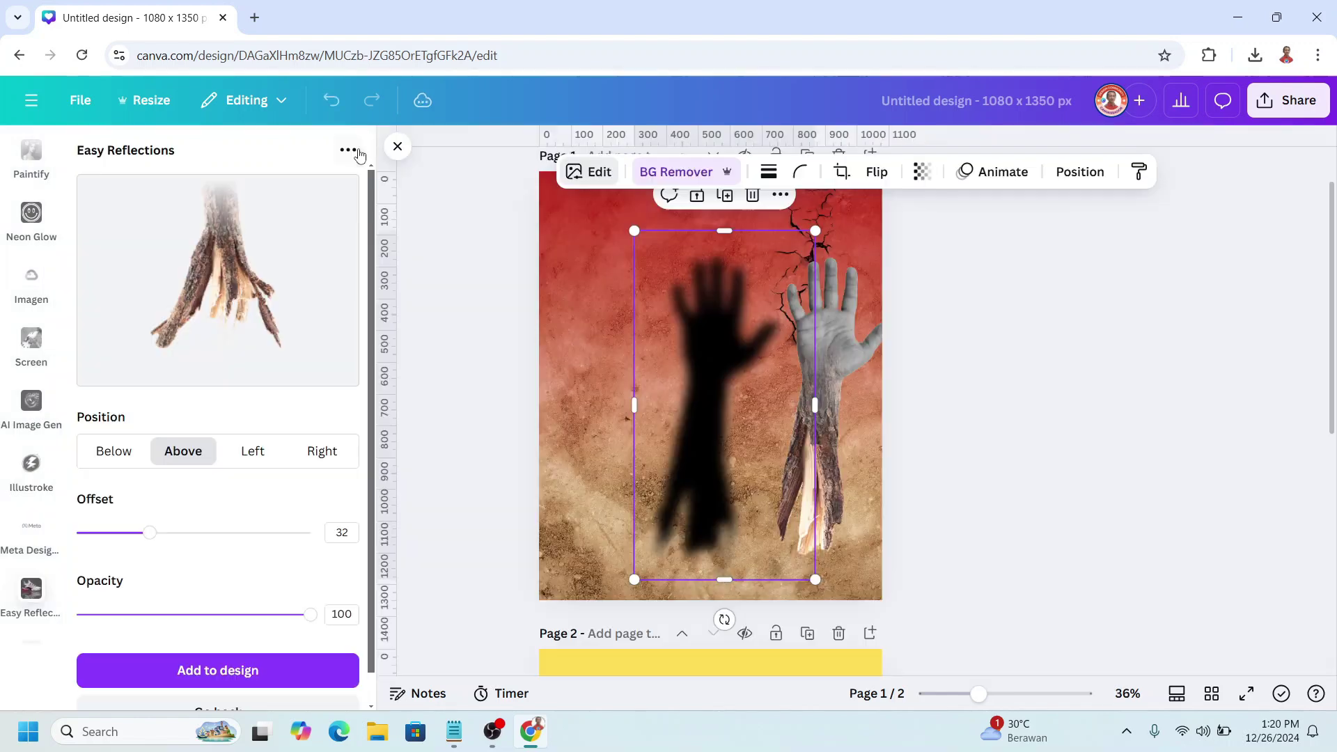
Move the unblurred hand over the blurred black hand, slightly offset so the dark copy forms a shadow around its edges.
{"action": "left_click_drag", "start_coordinate": [754, 342], "coordinate": [730, 342]}
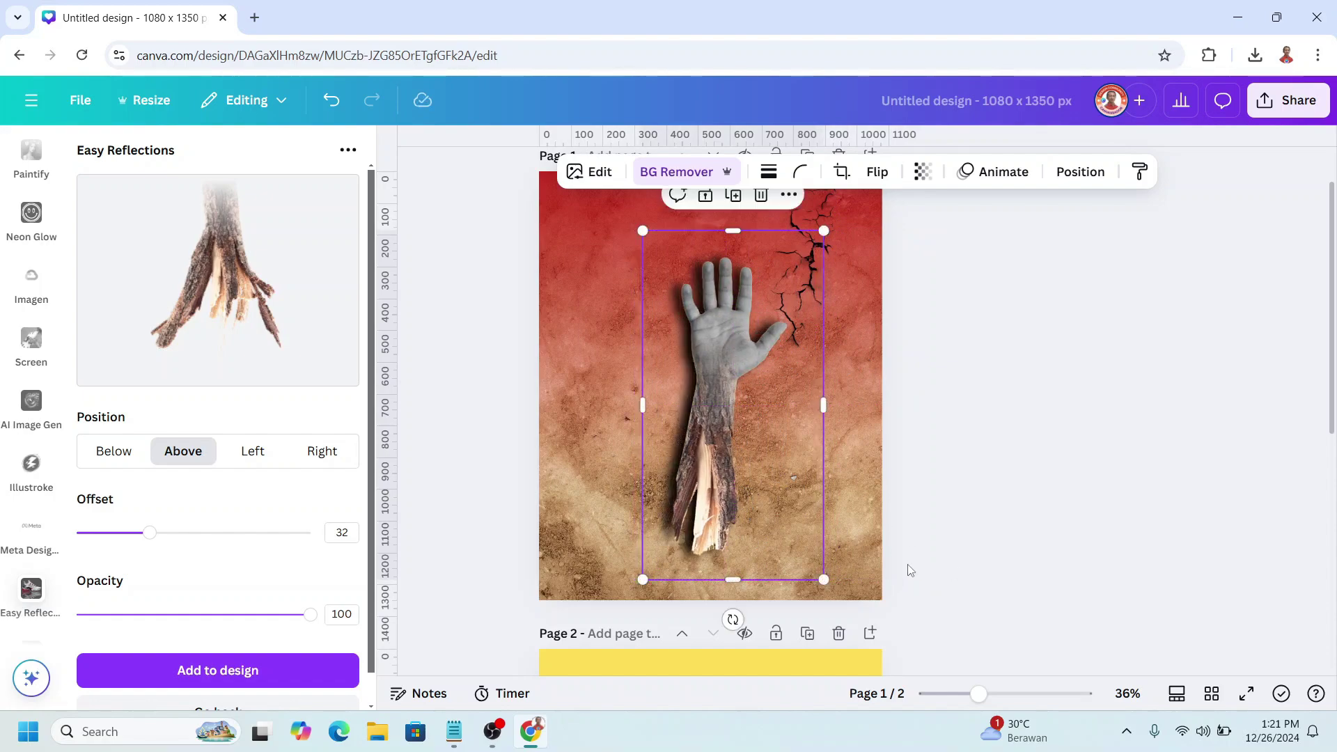
{"action": "left_click", "coordinate": [1049, 702]}
{"action": "scroll", "coordinate": [931, 524], "scroll_direction": "up", "scroll_amount": 5}
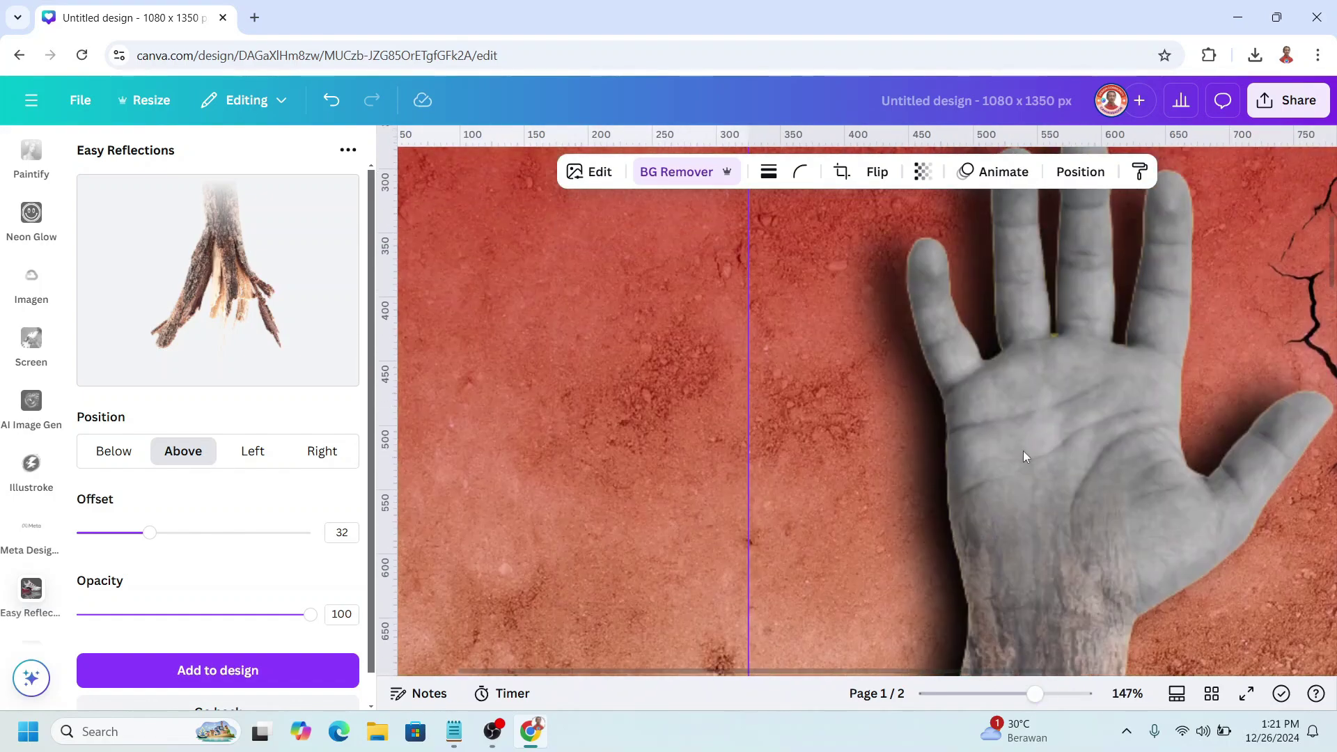
{"action": "scroll", "coordinate": [1022, 439], "scroll_direction": "up", "scroll_amount": 3}
{"action": "left_click_drag", "start_coordinate": [1043, 525], "coordinate": [1020, 506]}
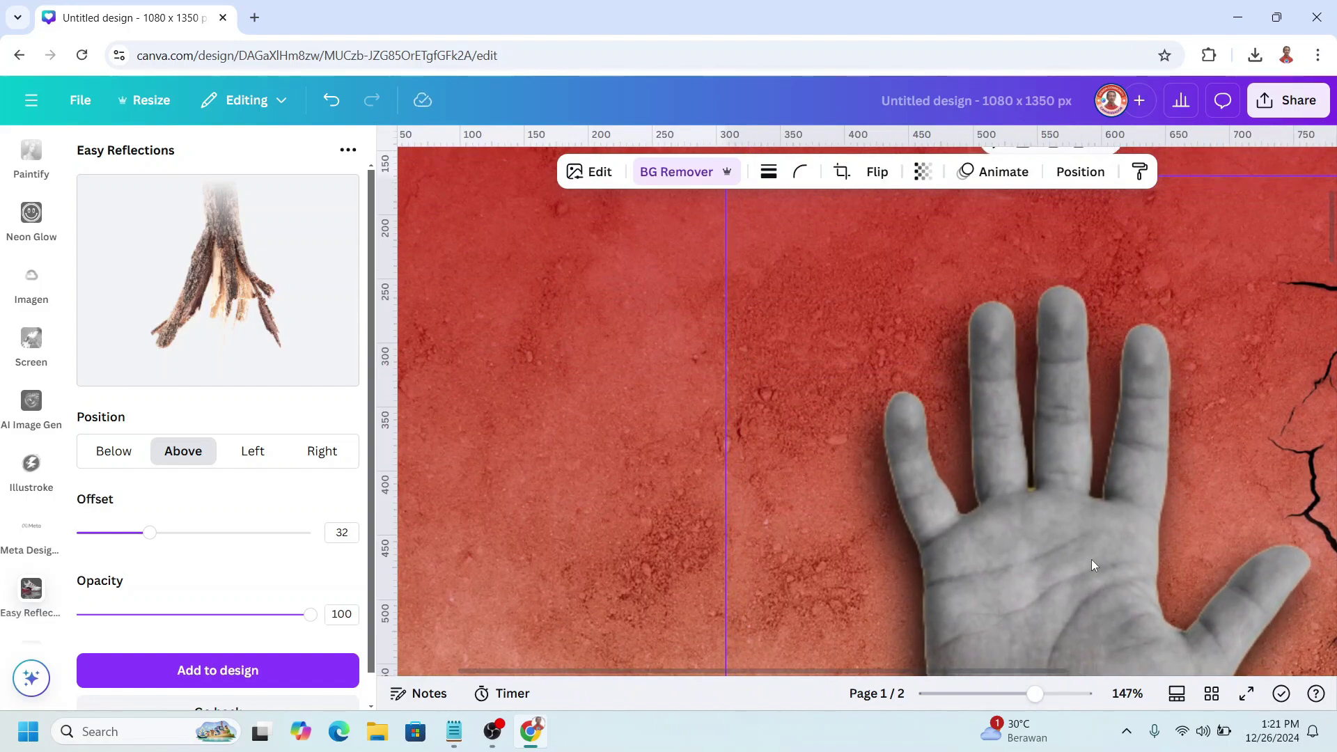
Duplicate the blurred black hand layer so the copy sits on top of the unblurred hand.
{"action": "left_click", "coordinate": [1008, 698]}
{"action": "scroll", "coordinate": [831, 529], "scroll_direction": "down", "scroll_amount": 3}
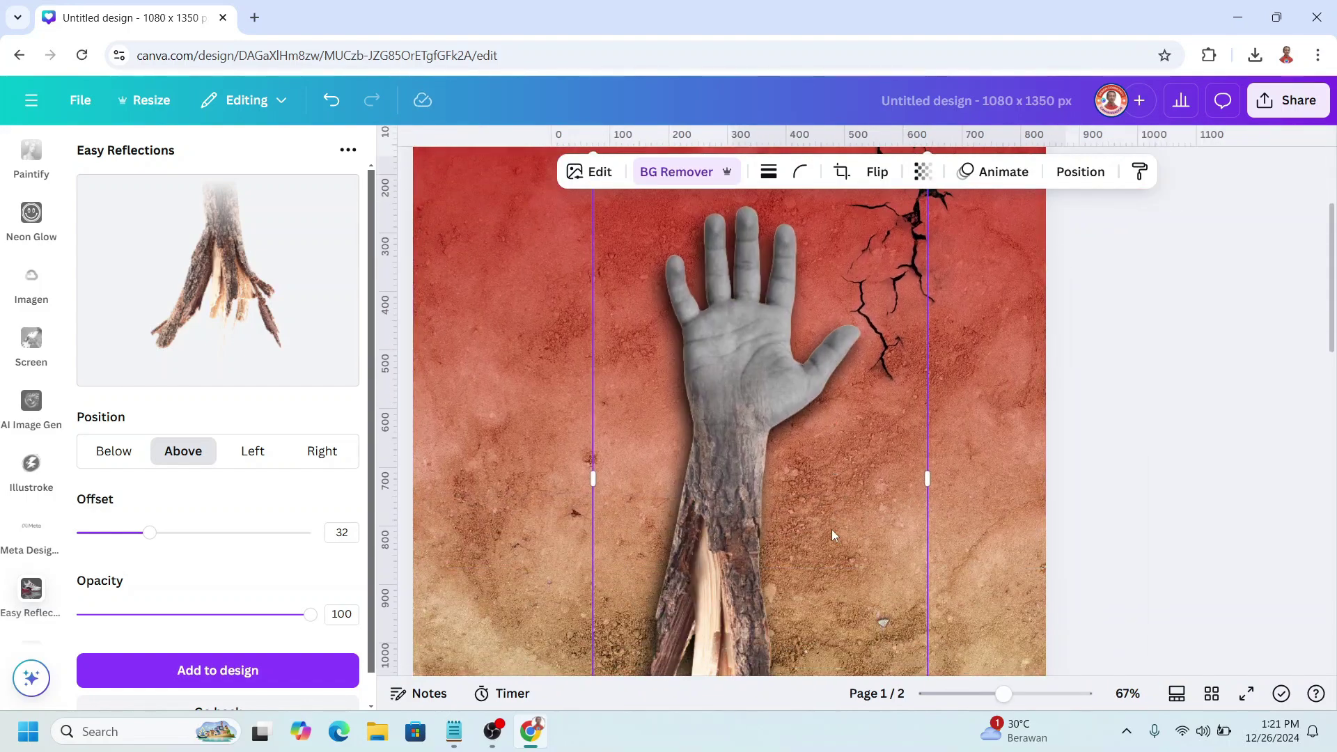
{"action": "scroll", "coordinate": [831, 529], "scroll_direction": "down", "scroll_amount": 2}
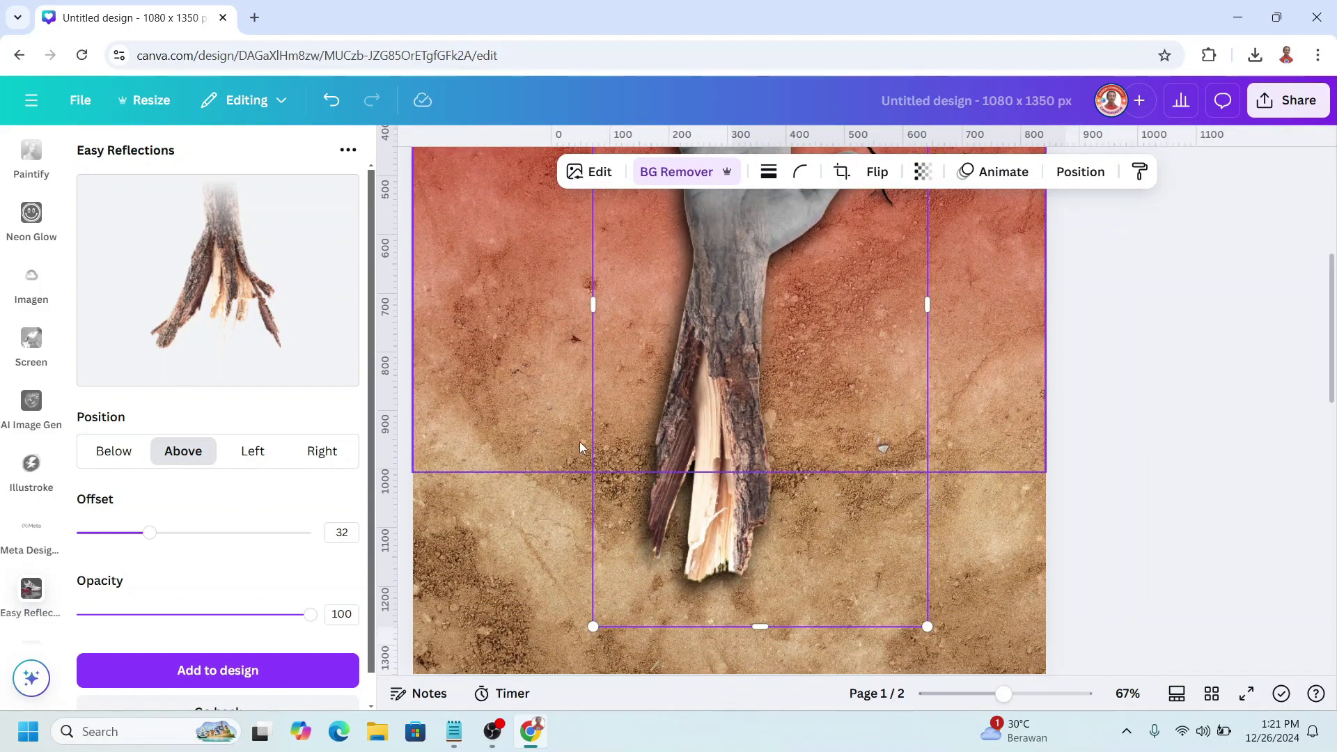
{"action": "left_click", "coordinate": [1077, 171]}
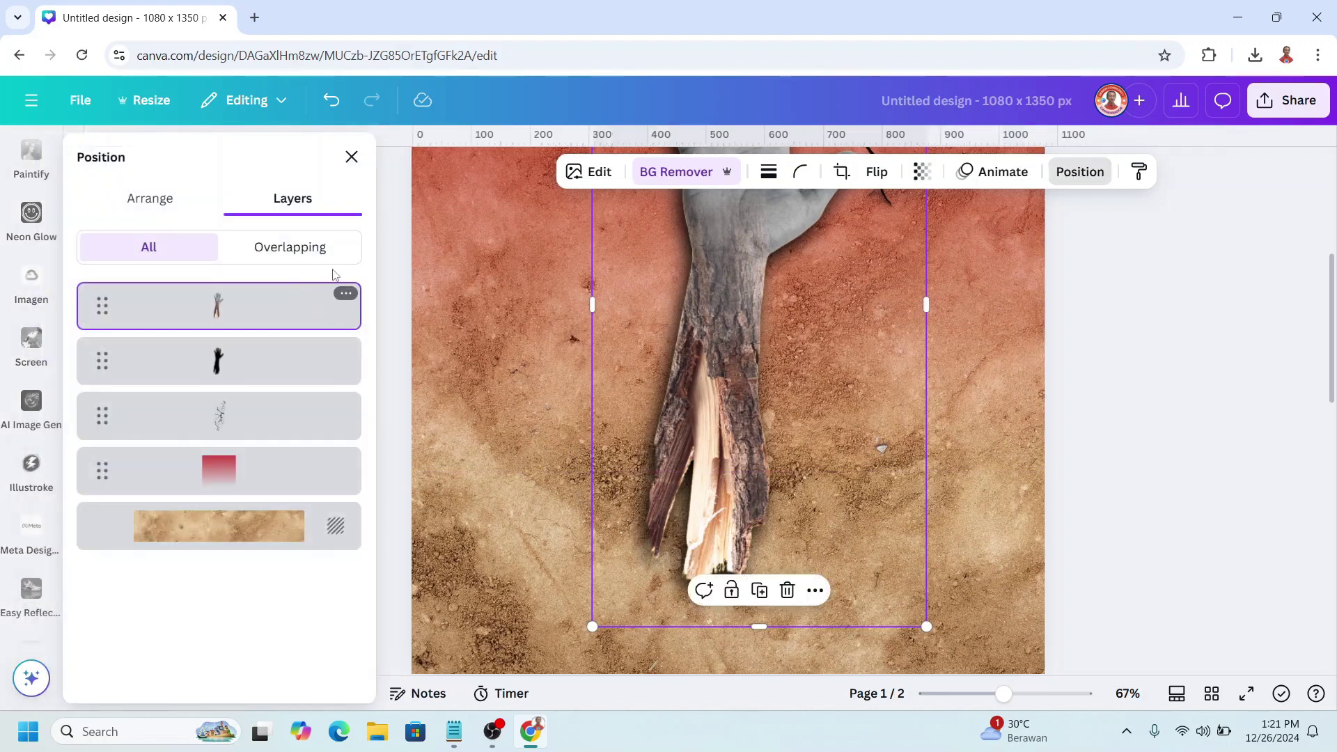
{"action": "left_click", "coordinate": [238, 365]}
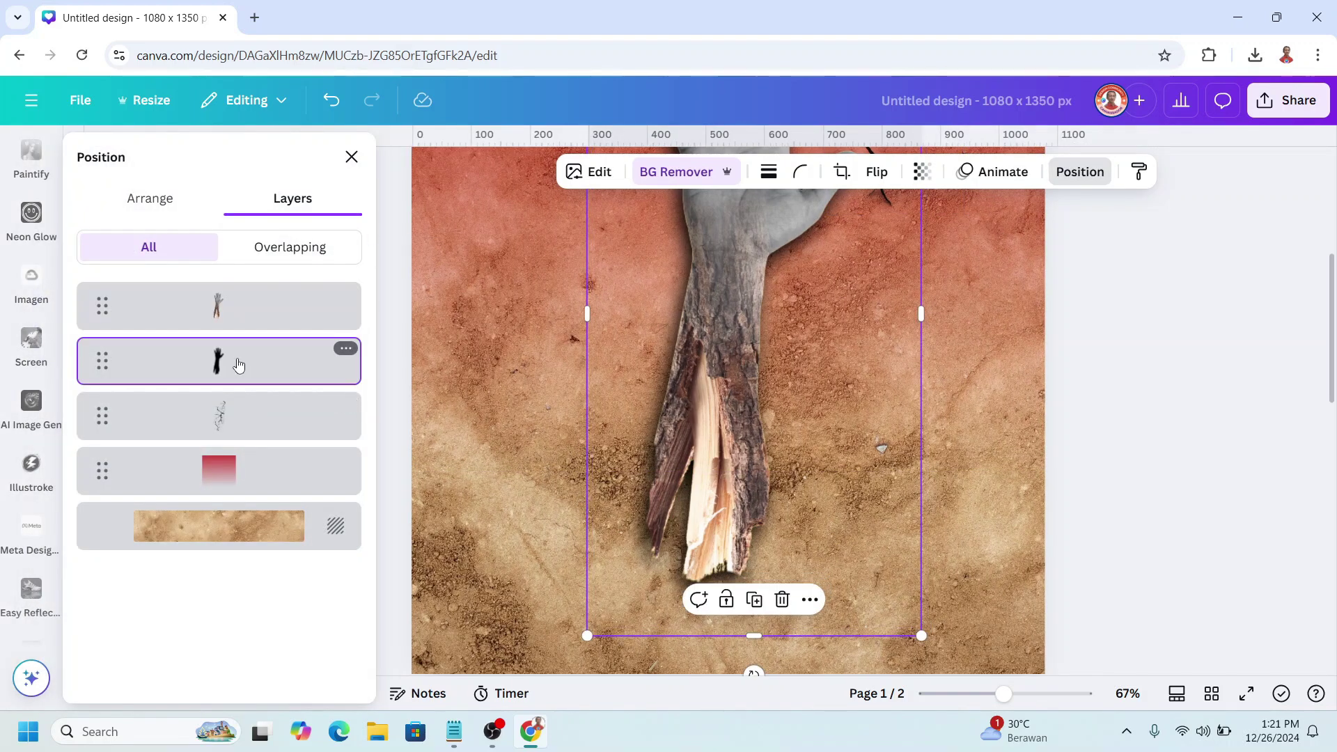
{"action": "left_click", "coordinate": [754, 601]}
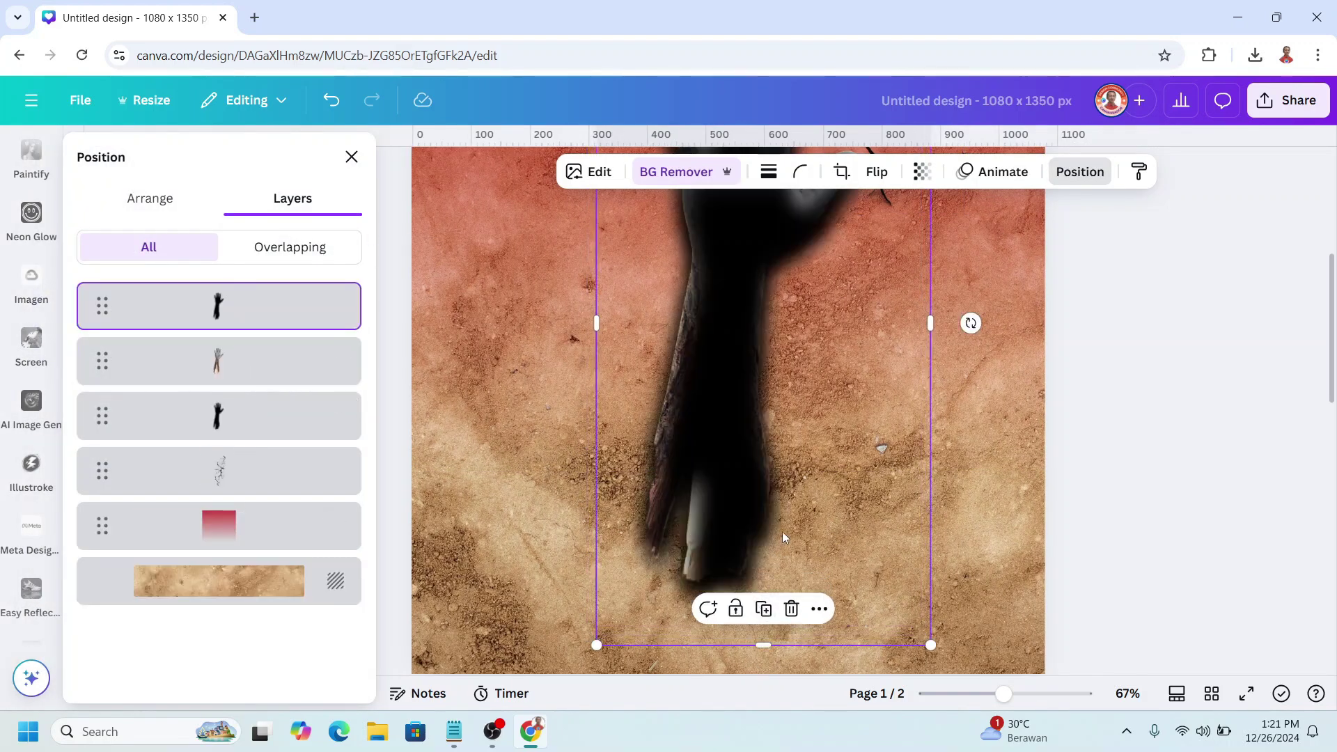
Erase most of the top blurred black hand in Background Remover with brush size 74, leaving only a thin strip along the forearm's left edge.
{"action": "left_click", "coordinate": [672, 171]}
{"action": "mouse_move", "coordinate": [824, 215]}
{"action": "left_mouse_down"}
{"action": "mouse_move", "coordinate": [950, 249]}
{"action": "mouse_move", "coordinate": [955, 268]}
{"action": "mouse_move", "coordinate": [835, 292]}
{"action": "mouse_move", "coordinate": [798, 264]}
{"action": "mouse_move", "coordinate": [808, 287]}
{"action": "mouse_move", "coordinate": [791, 263]}
{"action": "mouse_move", "coordinate": [842, 379]}
{"action": "mouse_move", "coordinate": [829, 369]}
{"action": "mouse_move", "coordinate": [825, 382]}
{"action": "mouse_move", "coordinate": [848, 455]}
{"action": "mouse_move", "coordinate": [896, 487]}
{"action": "left_mouse_up"}
{"action": "scroll", "coordinate": [896, 486], "scroll_direction": "down", "scroll_amount": 2}
{"action": "mouse_move", "coordinate": [841, 341]}
{"action": "left_mouse_down"}
{"action": "mouse_move", "coordinate": [807, 603]}
{"action": "mouse_move", "coordinate": [815, 641]}
{"action": "mouse_move", "coordinate": [869, 514]}
{"action": "mouse_move", "coordinate": [867, 654]}
{"action": "left_mouse_up"}
{"action": "left_click", "coordinate": [247, 376]}
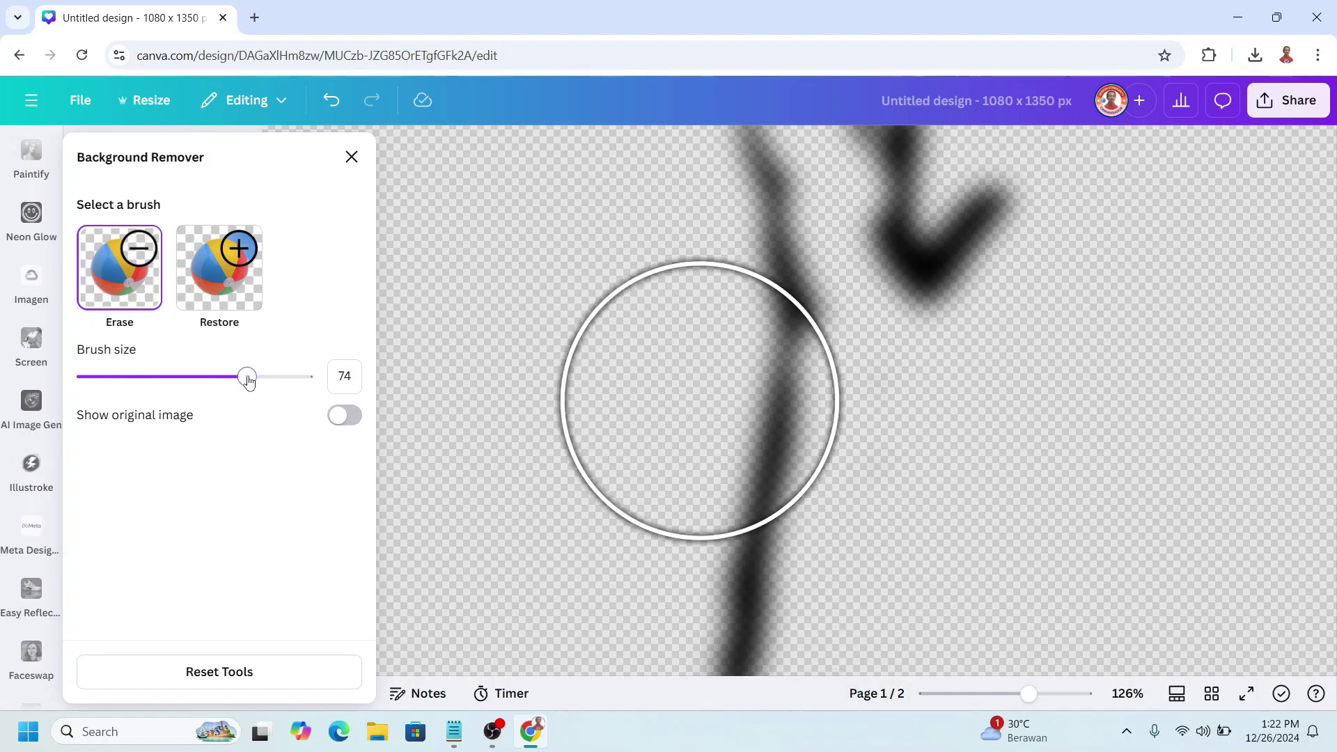
{"action": "mouse_move", "coordinate": [1003, 397]}
{"action": "left_mouse_down"}
{"action": "mouse_move", "coordinate": [1000, 223]}
{"action": "mouse_move", "coordinate": [917, 263]}
{"action": "left_mouse_up"}
{"action": "scroll", "coordinate": [973, 519], "scroll_direction": "down", "scroll_amount": 3}
{"action": "scroll", "coordinate": [896, 567], "scroll_direction": "up", "scroll_amount": 3}
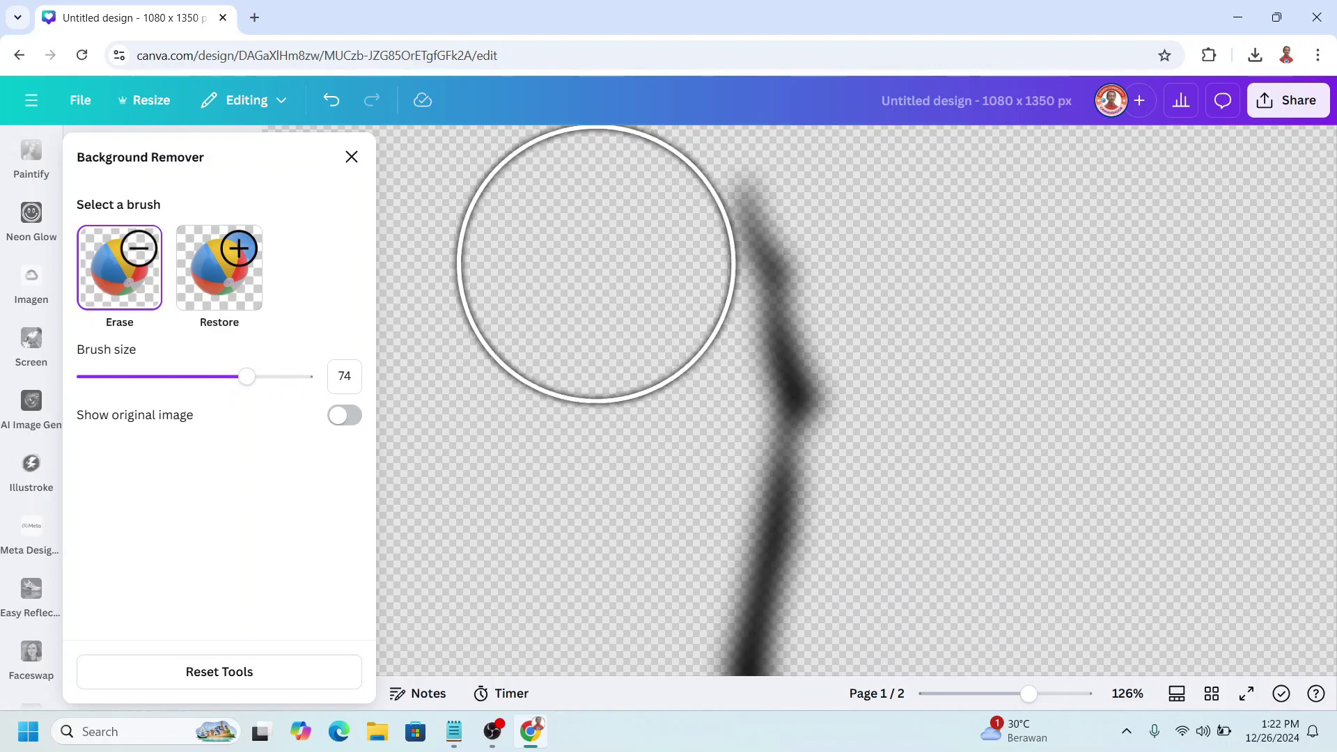
{"action": "left_click", "coordinate": [352, 156]}
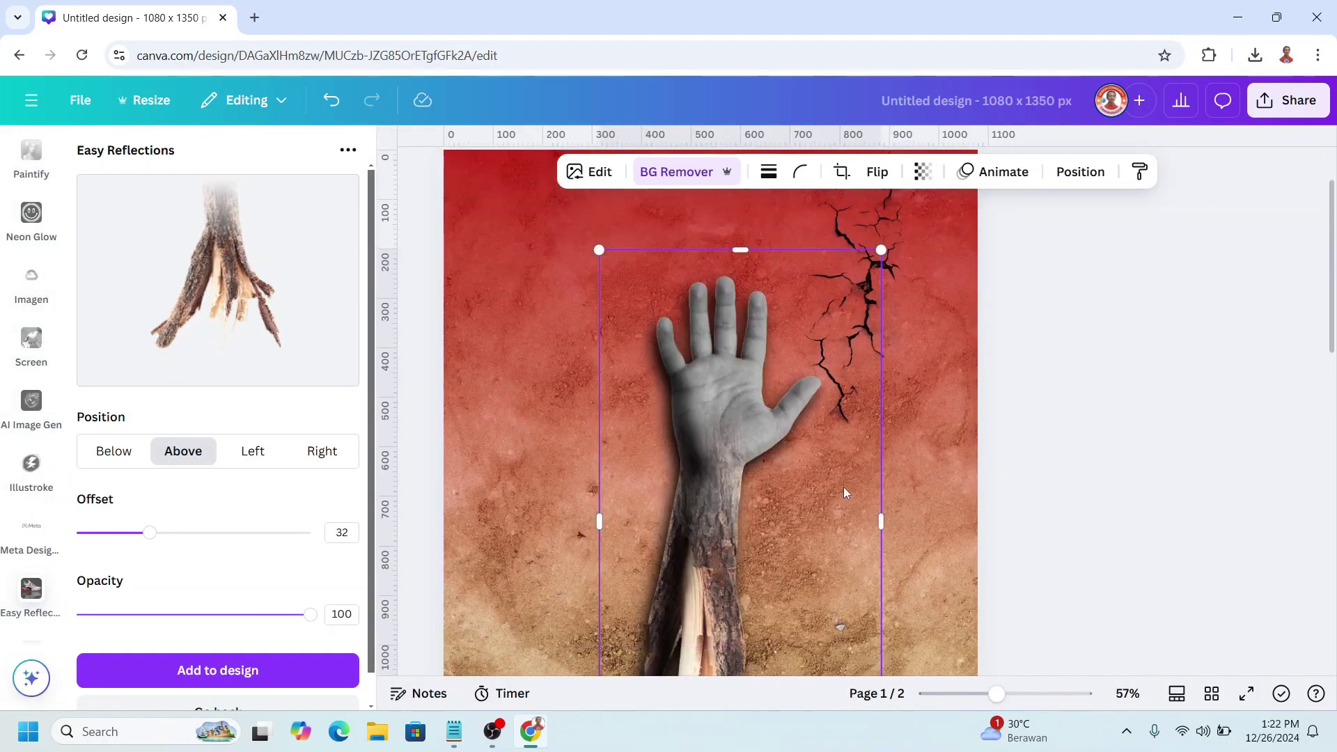
Position the remaining blurred strip along the arm's left edge and set its transparency to 75.
{"action": "scroll", "coordinate": [842, 487], "scroll_direction": "down", "scroll_amount": 2}
{"action": "left_click_drag", "start_coordinate": [840, 471], "coordinate": [756, 393]}
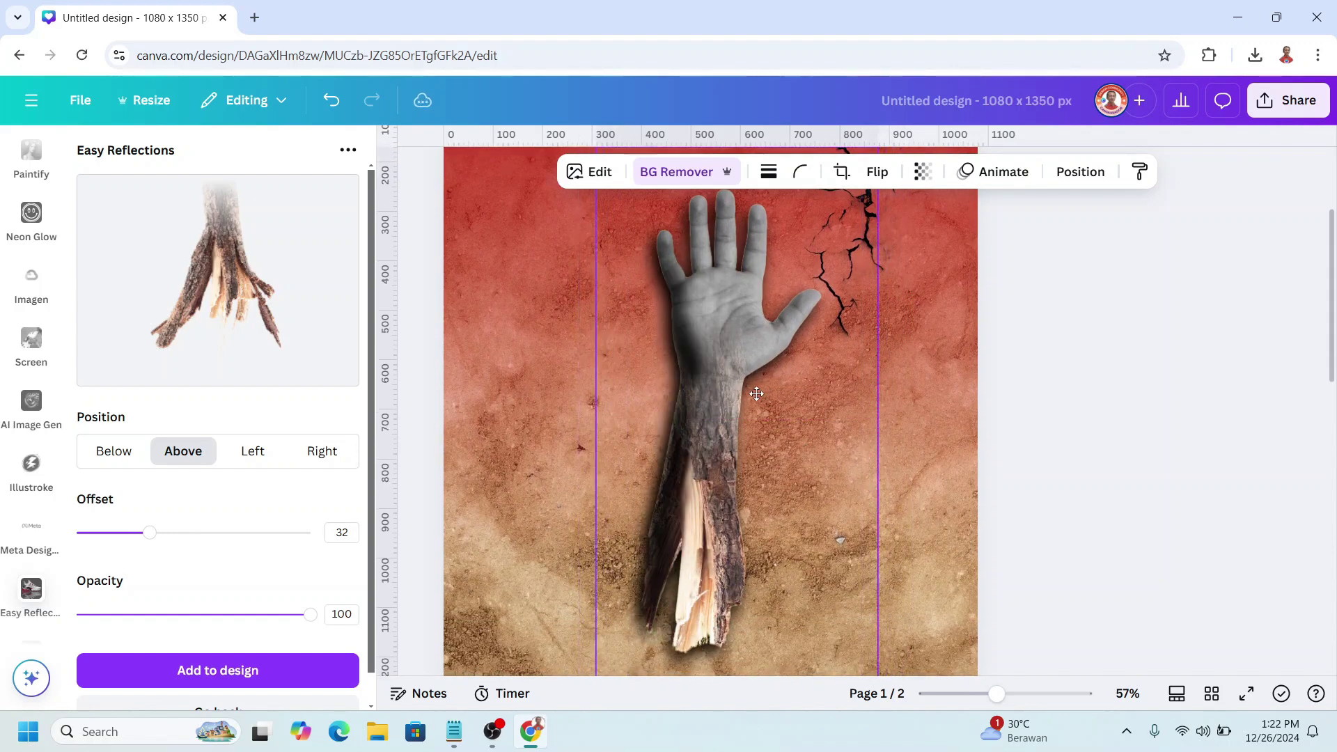
{"action": "left_click", "coordinate": [924, 173]}
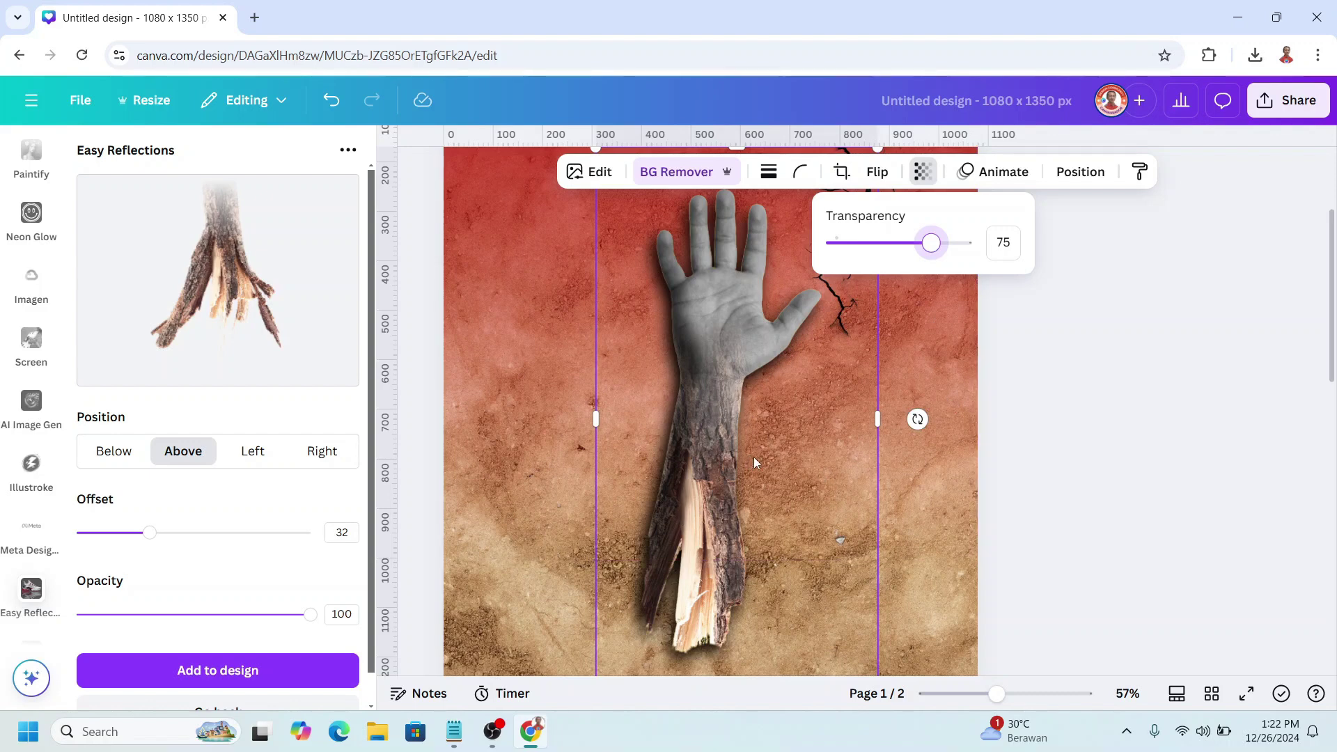
Group the blurred strip, the hand image and the black shadow hand into one layer.
{"action": "left_click", "coordinate": [1078, 172]}
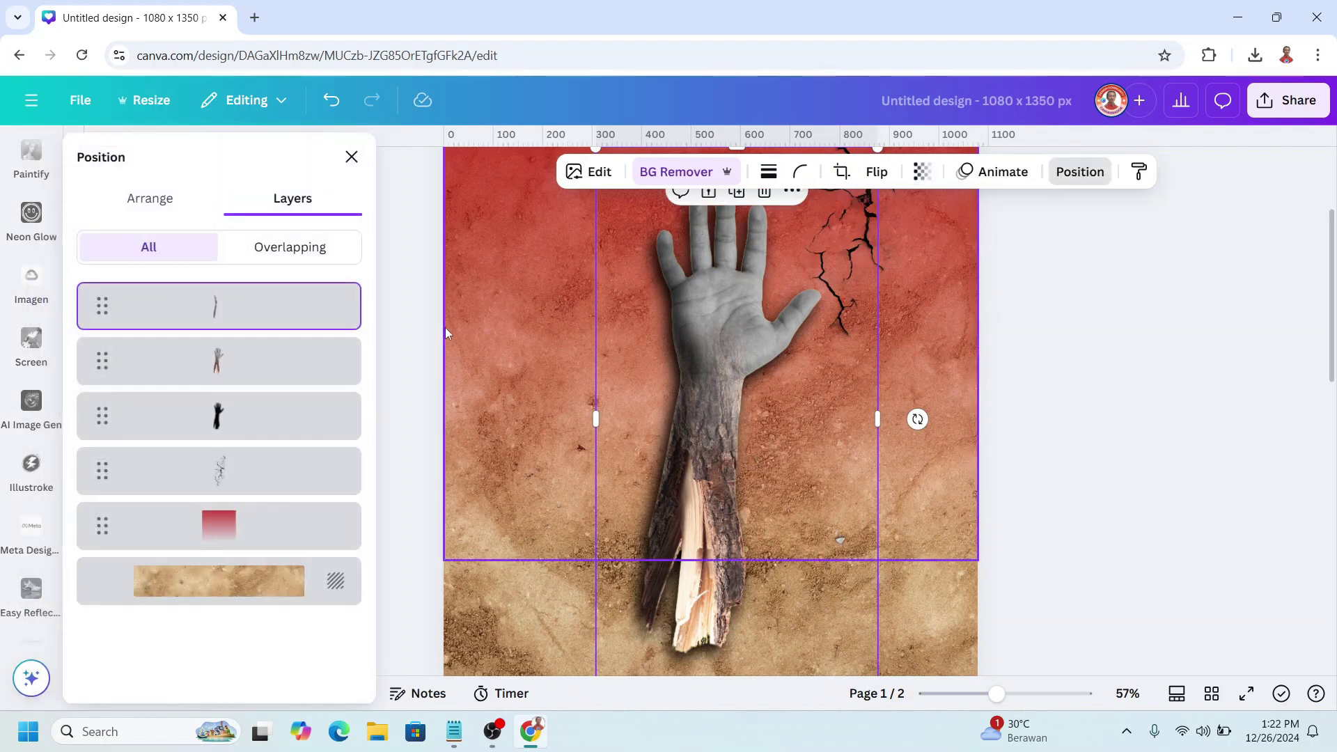
{"action": "left_click", "coordinate": [296, 408], "text": "shift"}
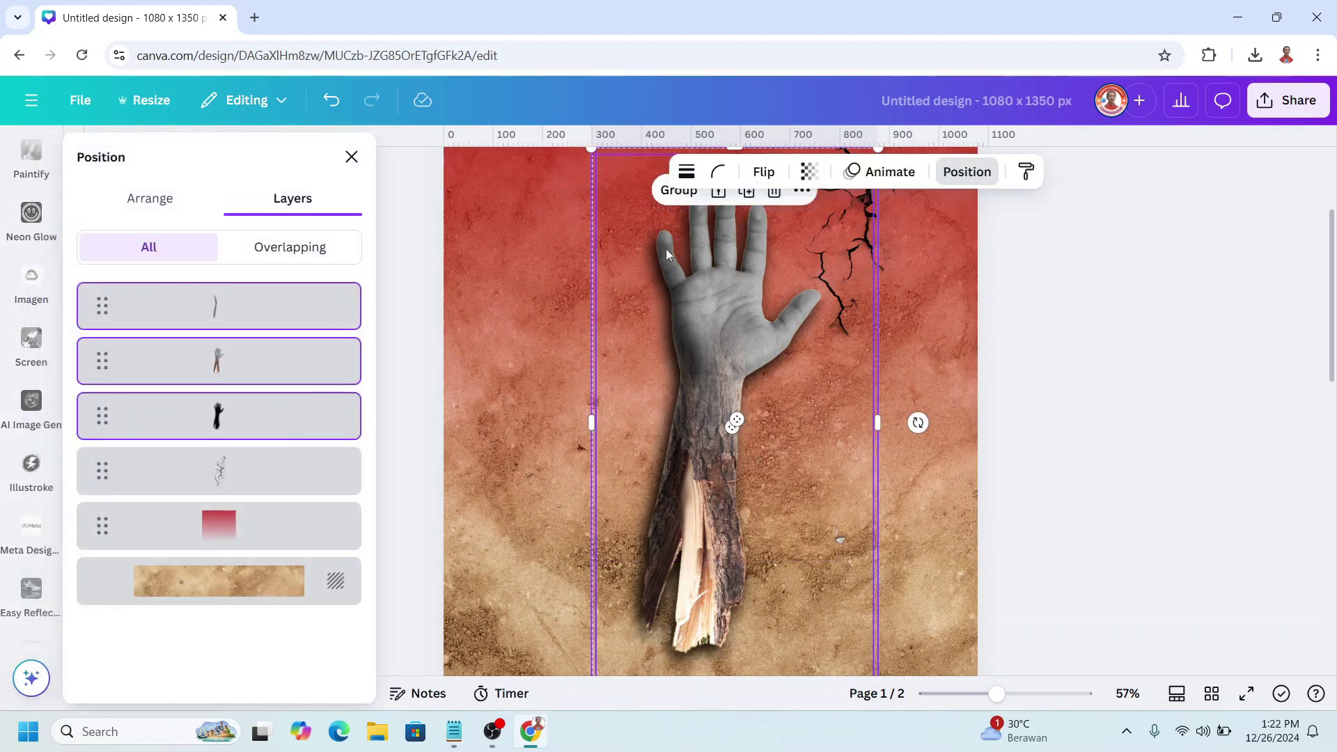
{"action": "left_click", "coordinate": [679, 191]}
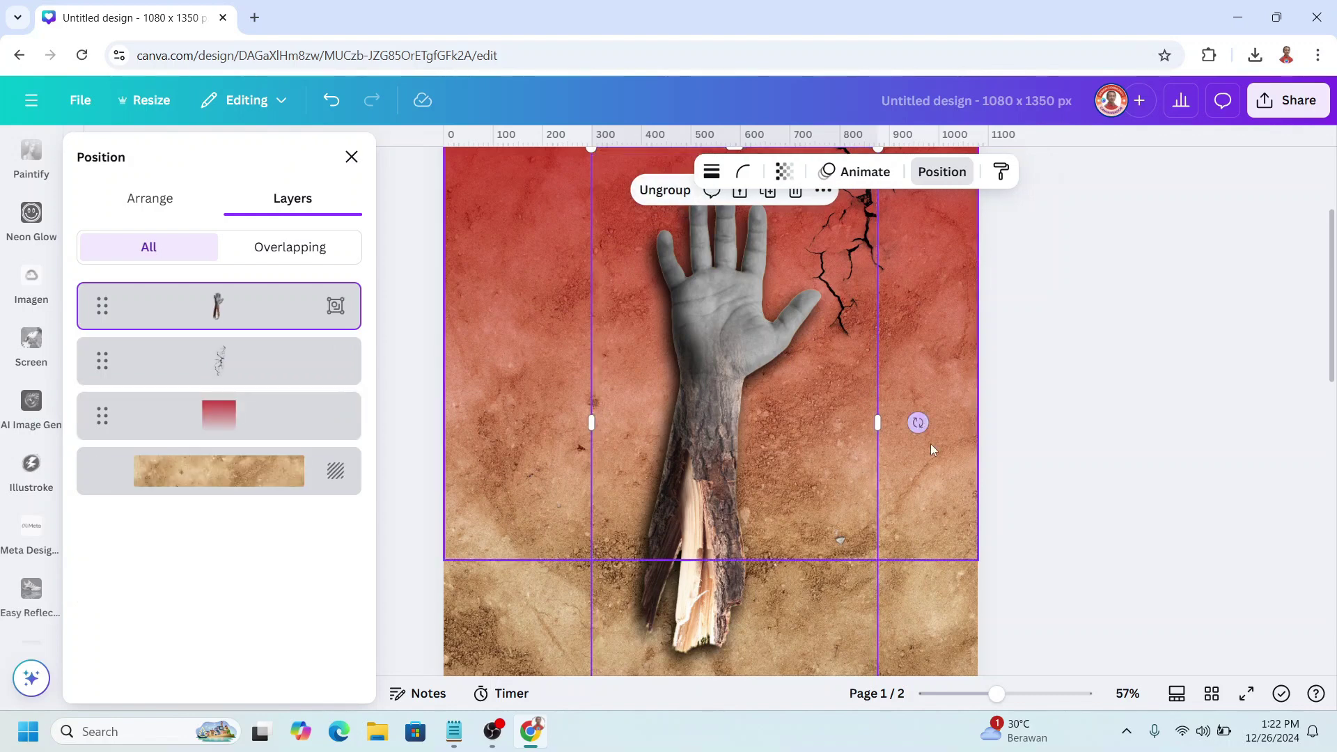
Tilt the hand group to the left and move it so the broken wood runs off the poster's lower-right corner.
{"action": "left_click_drag", "start_coordinate": [926, 429], "coordinate": [905, 357]}
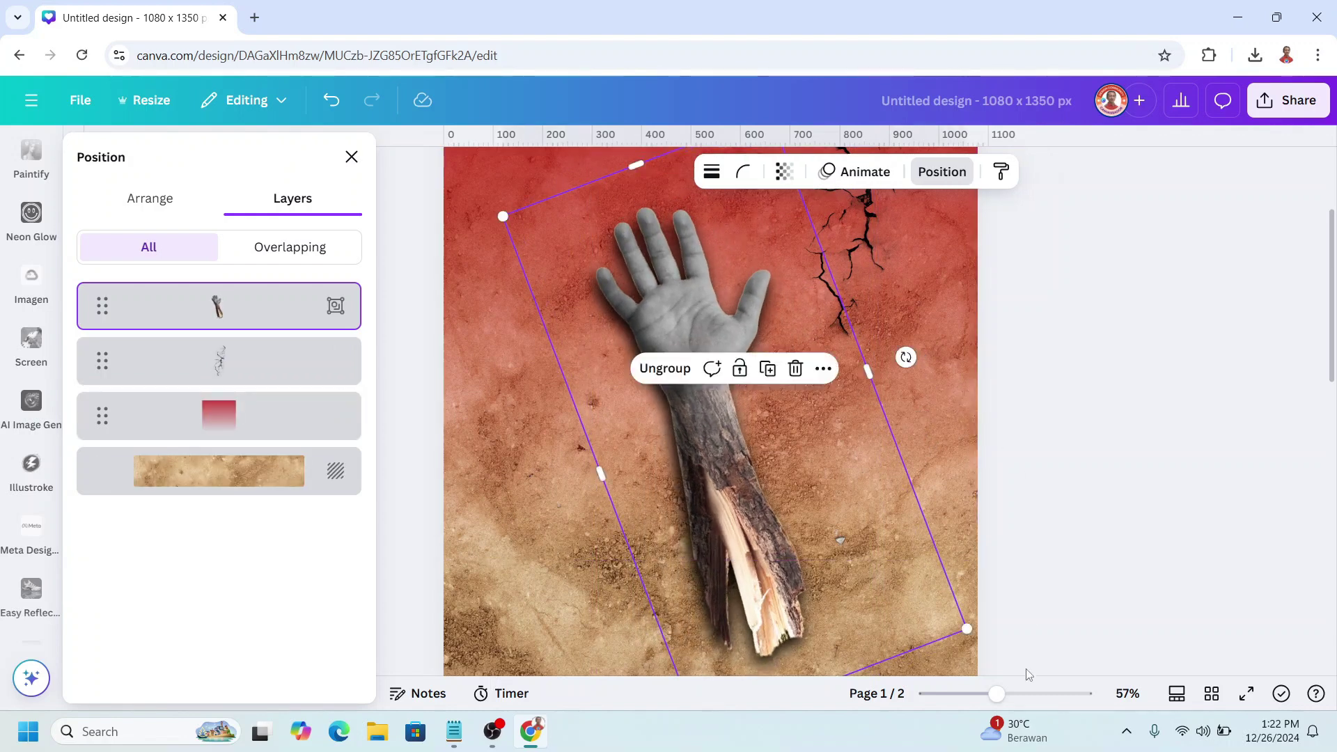
{"action": "left_click", "coordinate": [978, 700]}
{"action": "left_click_drag", "start_coordinate": [870, 564], "coordinate": [958, 639]}
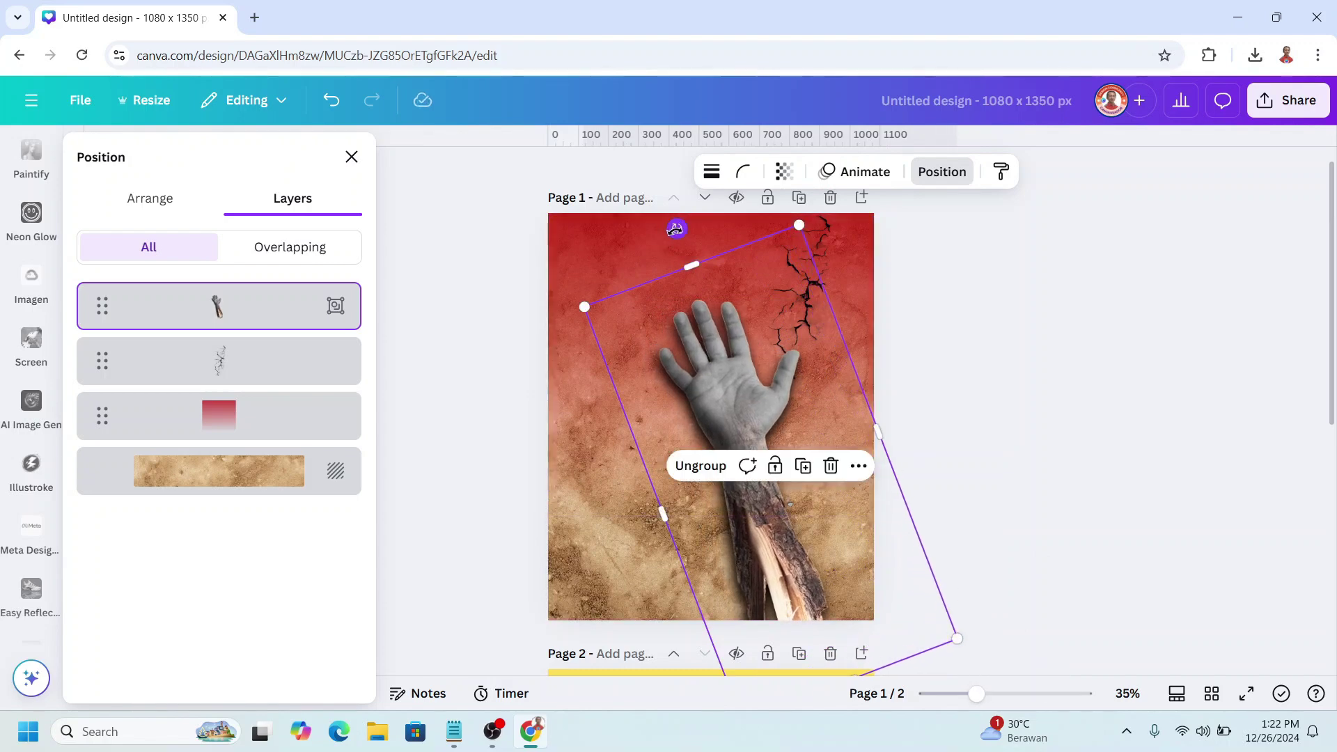
{"action": "left_click_drag", "start_coordinate": [677, 228], "coordinate": [630, 266]}
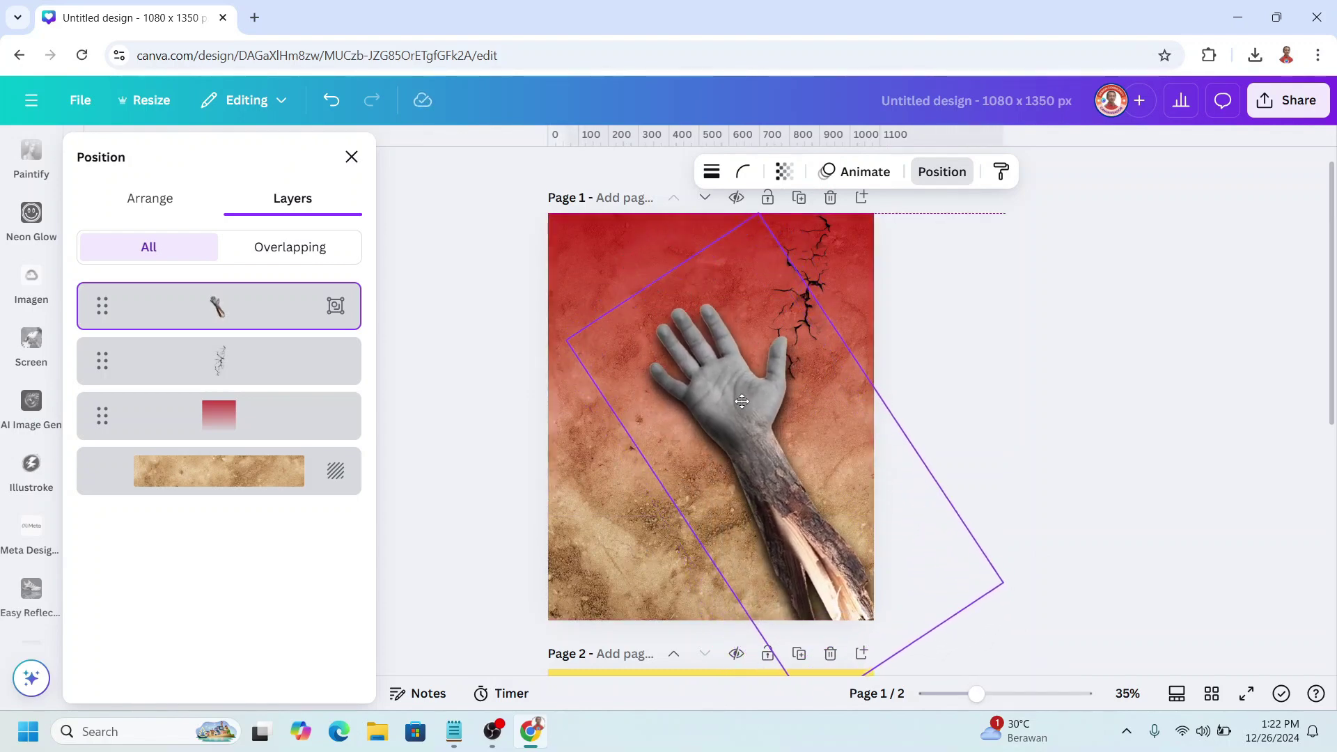
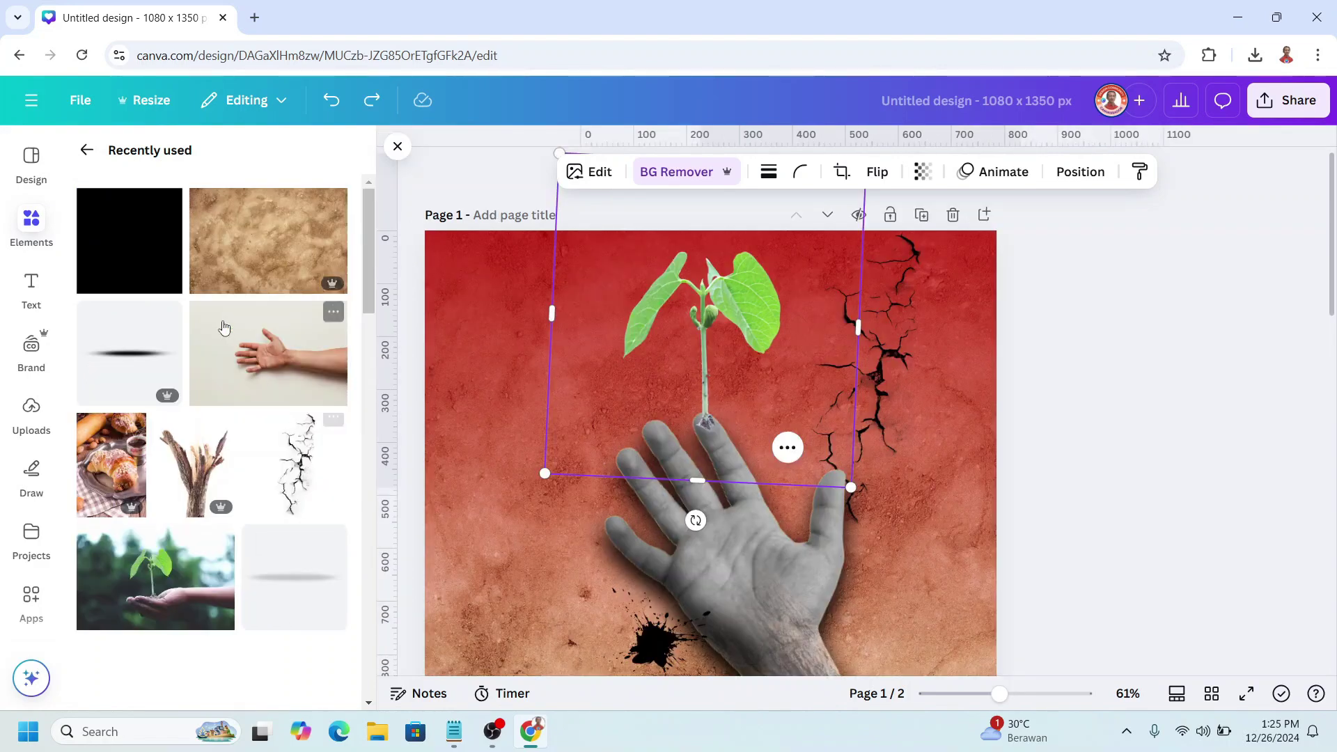
Try adding the recently used Blurred Shadow element, shrinking it and placing it left of the plant's base at the fingertip.
{"action": "left_click", "coordinate": [333, 539]}
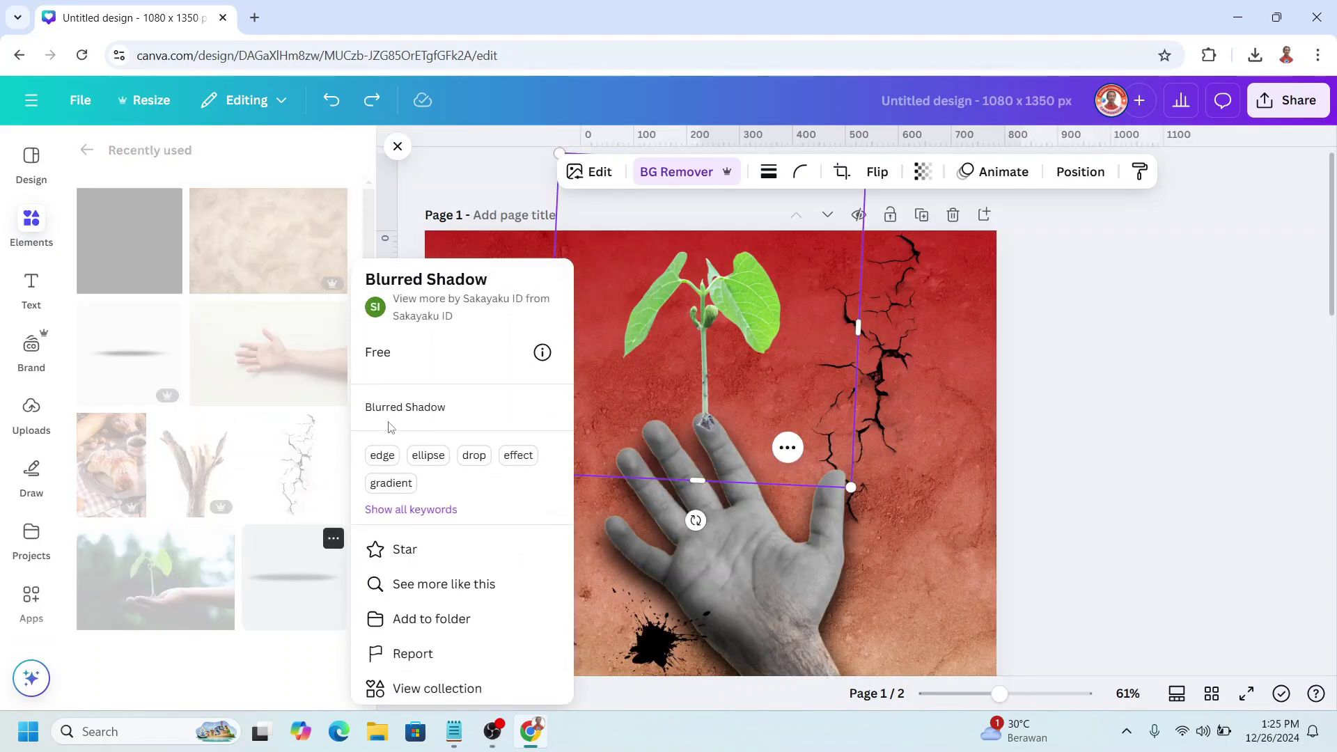
{"action": "left_click", "coordinate": [297, 585]}
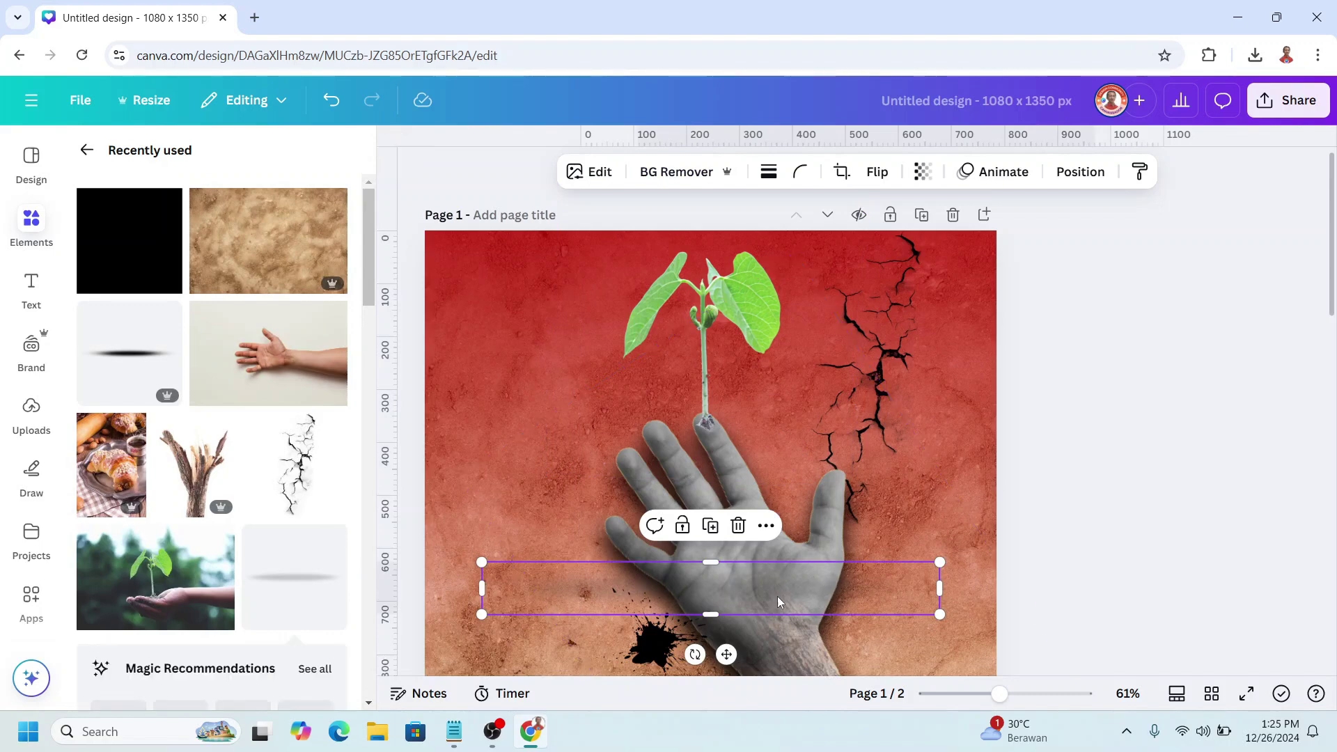
{"action": "left_click_drag", "start_coordinate": [769, 575], "coordinate": [731, 446]}
{"action": "left_click_drag", "start_coordinate": [900, 404], "coordinate": [683, 425]}
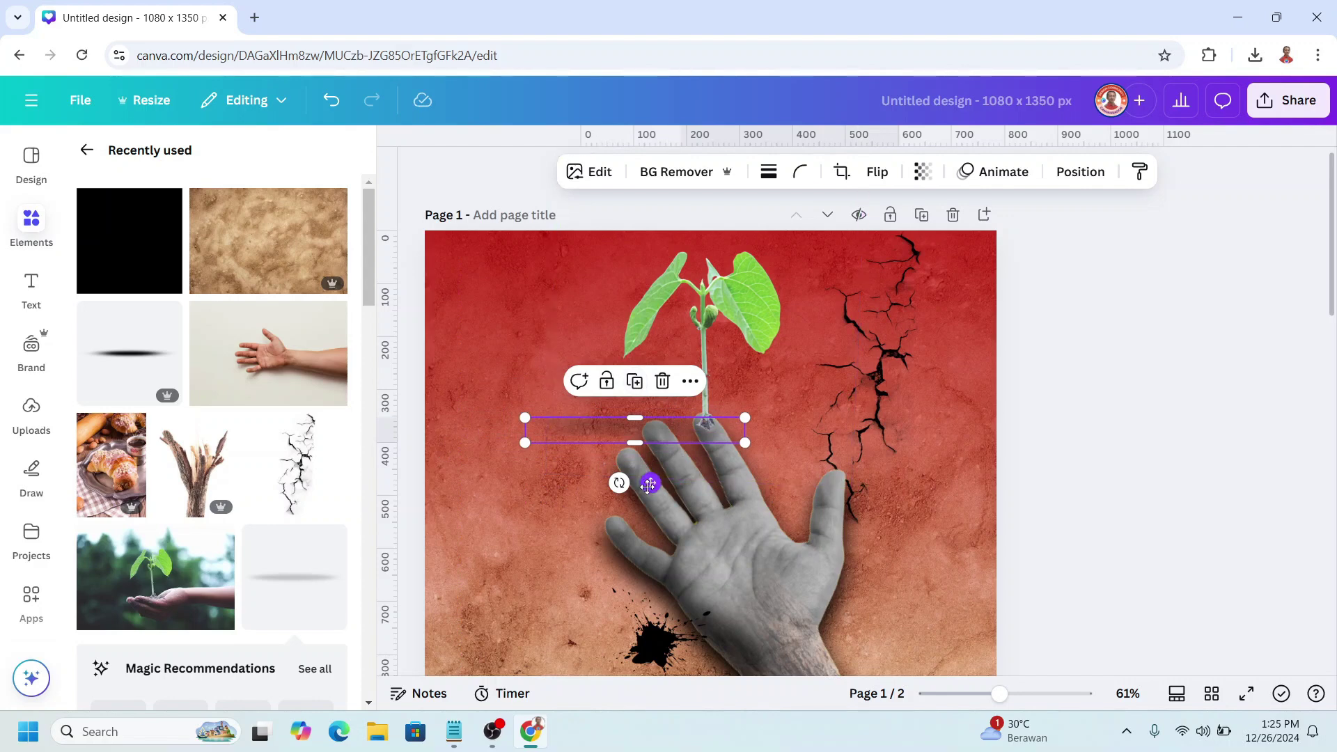
{"action": "left_click_drag", "start_coordinate": [648, 484], "coordinate": [640, 479]}
Try adding the recently used Dark Drop Shadow element, shrinking it and moving it left of the plant.
{"action": "scroll", "coordinate": [229, 458], "scroll_direction": "down", "scroll_amount": 4}
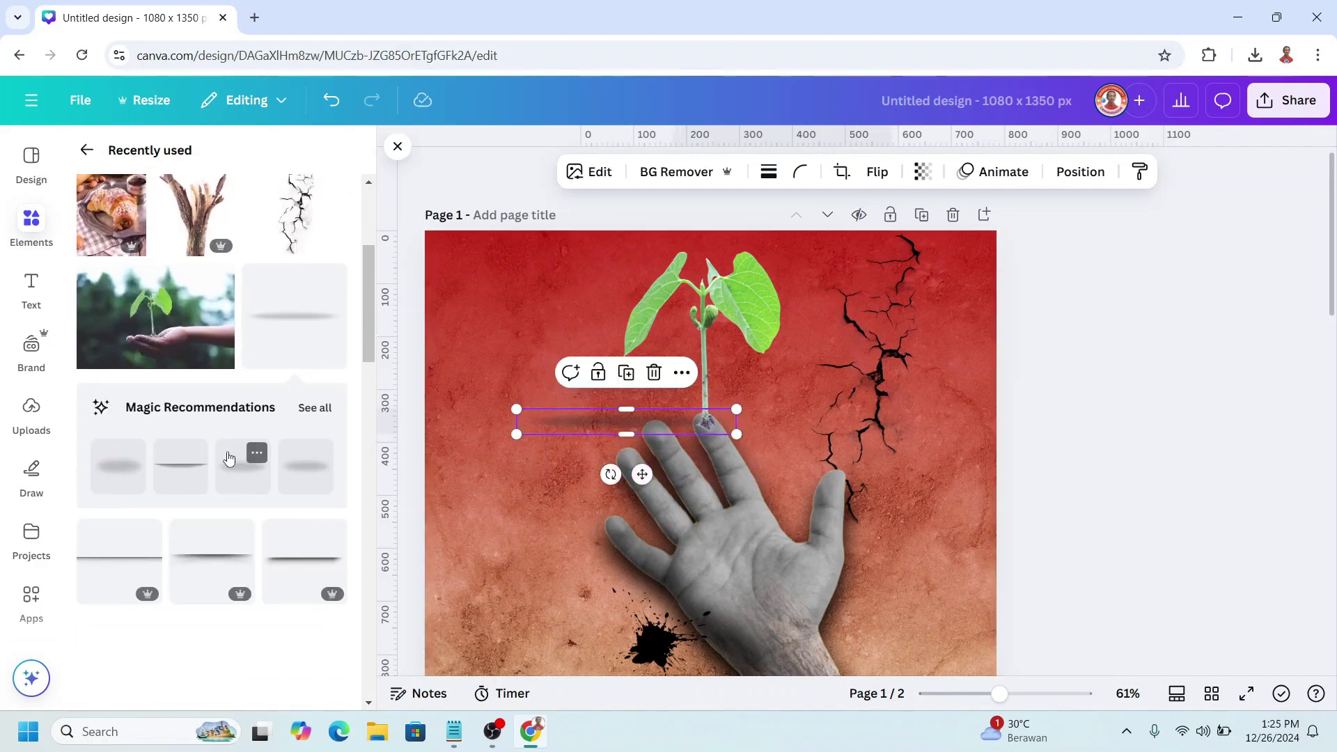
{"action": "scroll", "coordinate": [230, 457], "scroll_direction": "down", "scroll_amount": 3}
{"action": "scroll", "coordinate": [257, 451], "scroll_direction": "down", "scroll_amount": 3}
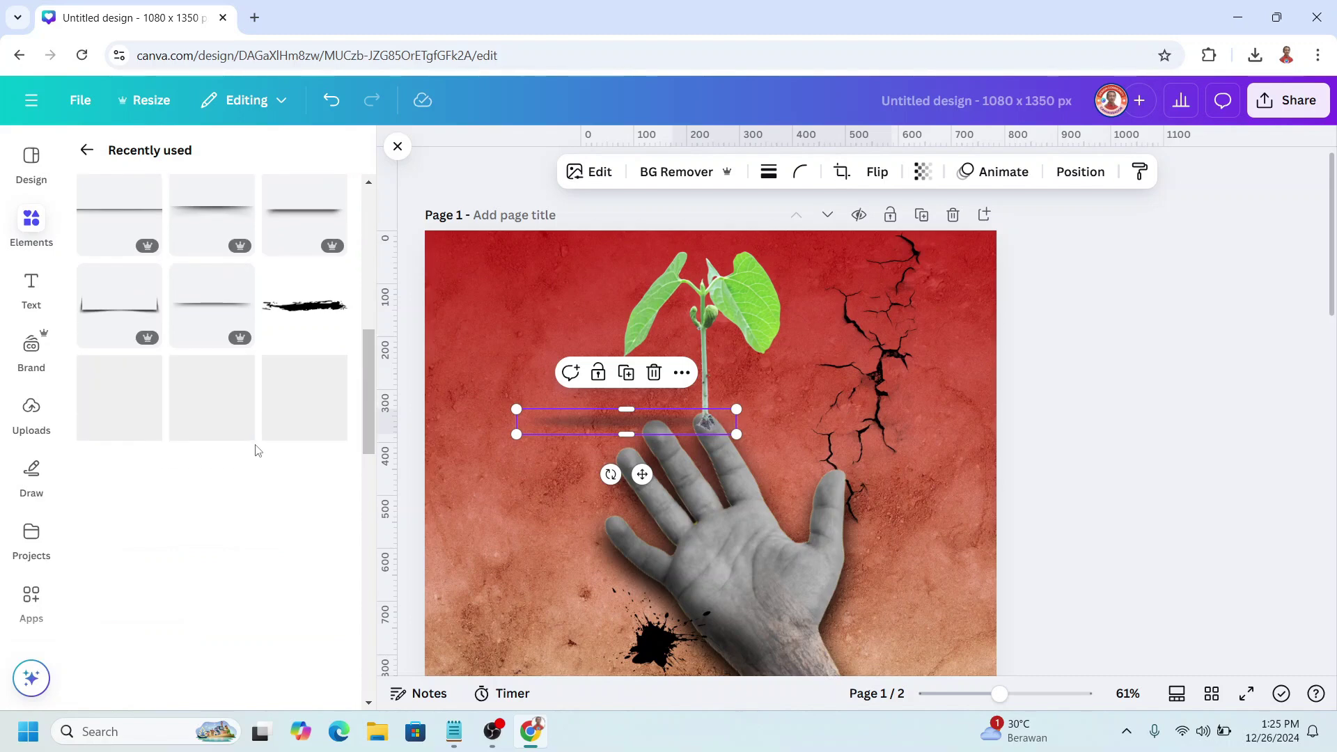
{"action": "scroll", "coordinate": [257, 452], "scroll_direction": "down", "scroll_amount": 3}
{"action": "scroll", "coordinate": [254, 390], "scroll_direction": "up", "scroll_amount": 3}
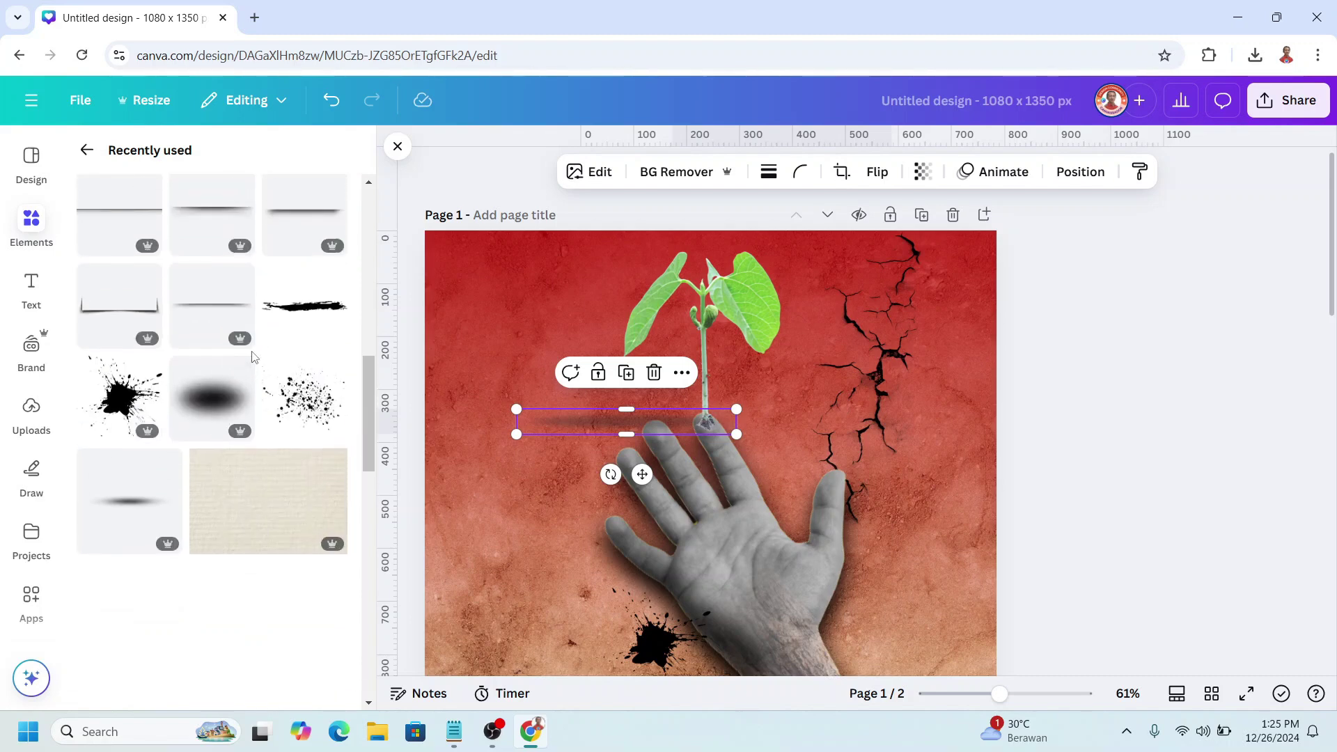
{"action": "left_click", "coordinate": [241, 371]}
{"action": "left_click", "coordinate": [209, 398]}
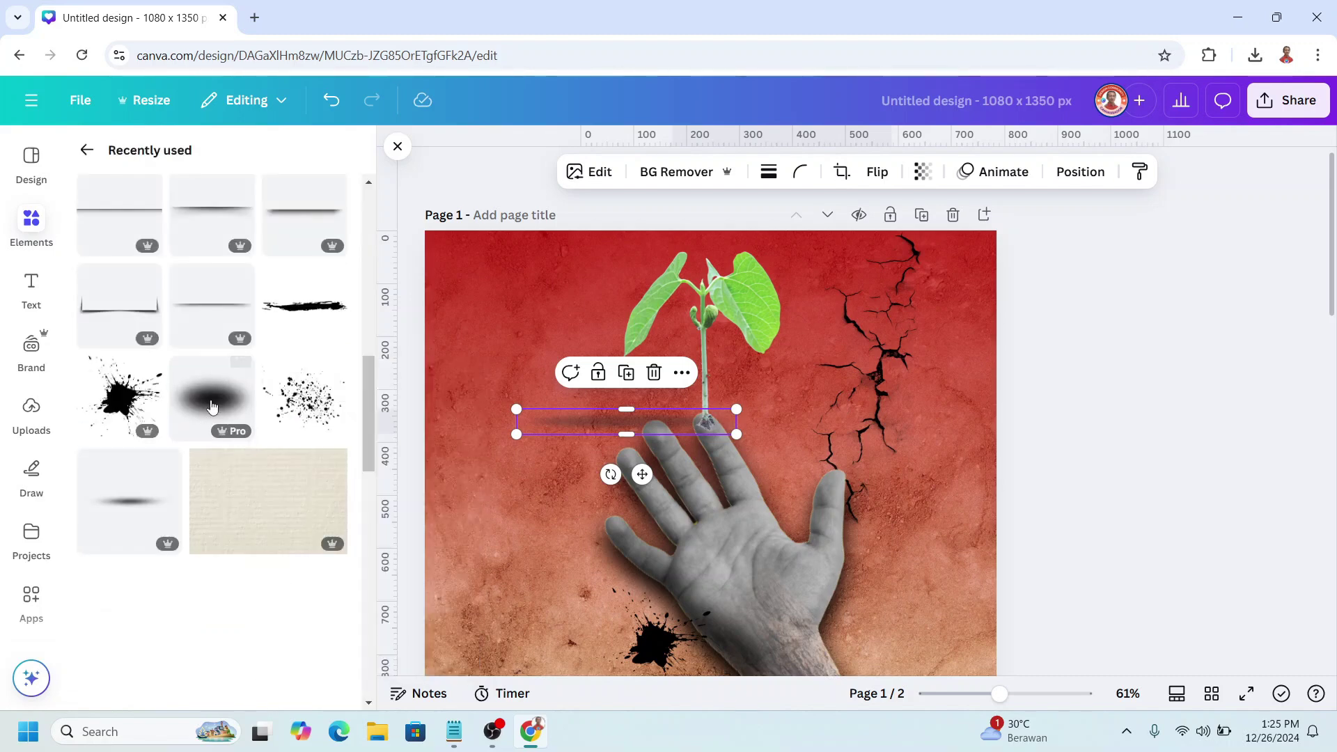
{"action": "left_click_drag", "start_coordinate": [938, 446], "coordinate": [642, 611]}
{"action": "left_click_drag", "start_coordinate": [550, 641], "coordinate": [534, 391]}
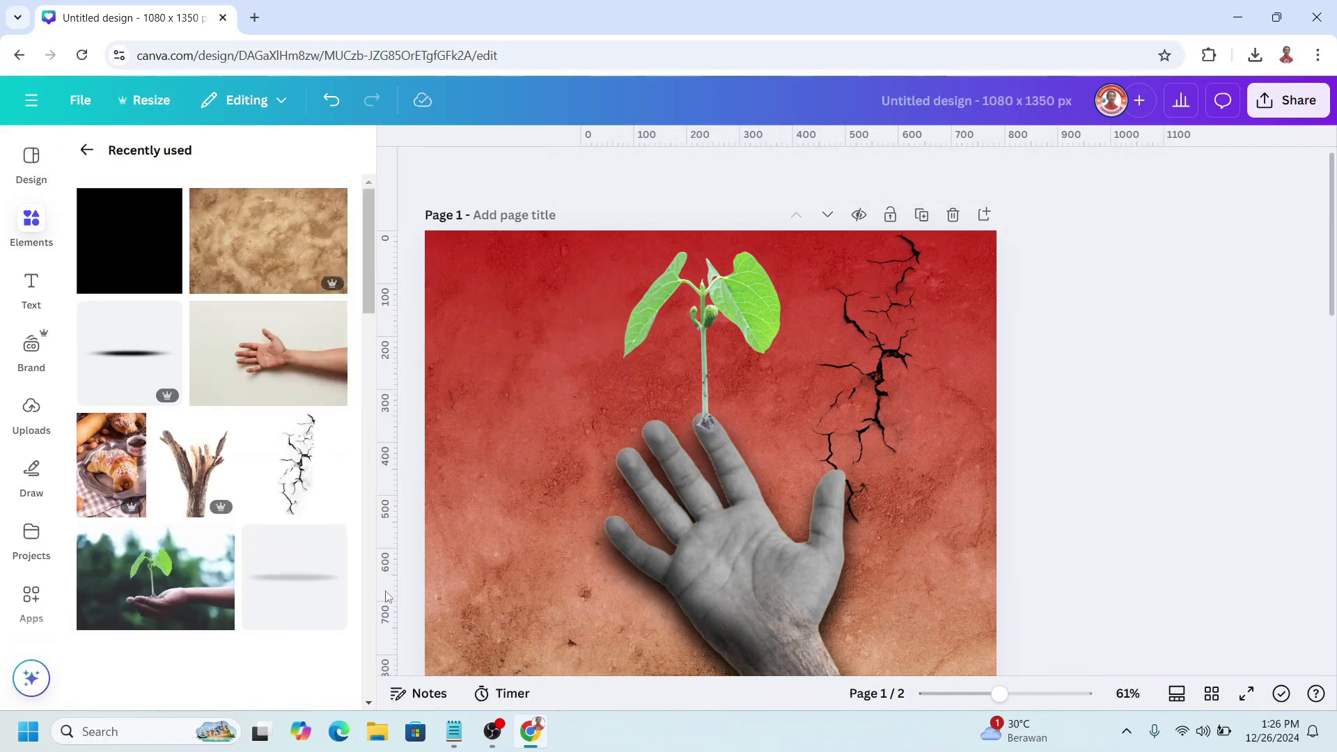
Add the Blurred Shadow element, scale it down to a thin strip and place it extending left from the plant's stem base.
{"action": "left_click", "coordinate": [334, 540]}
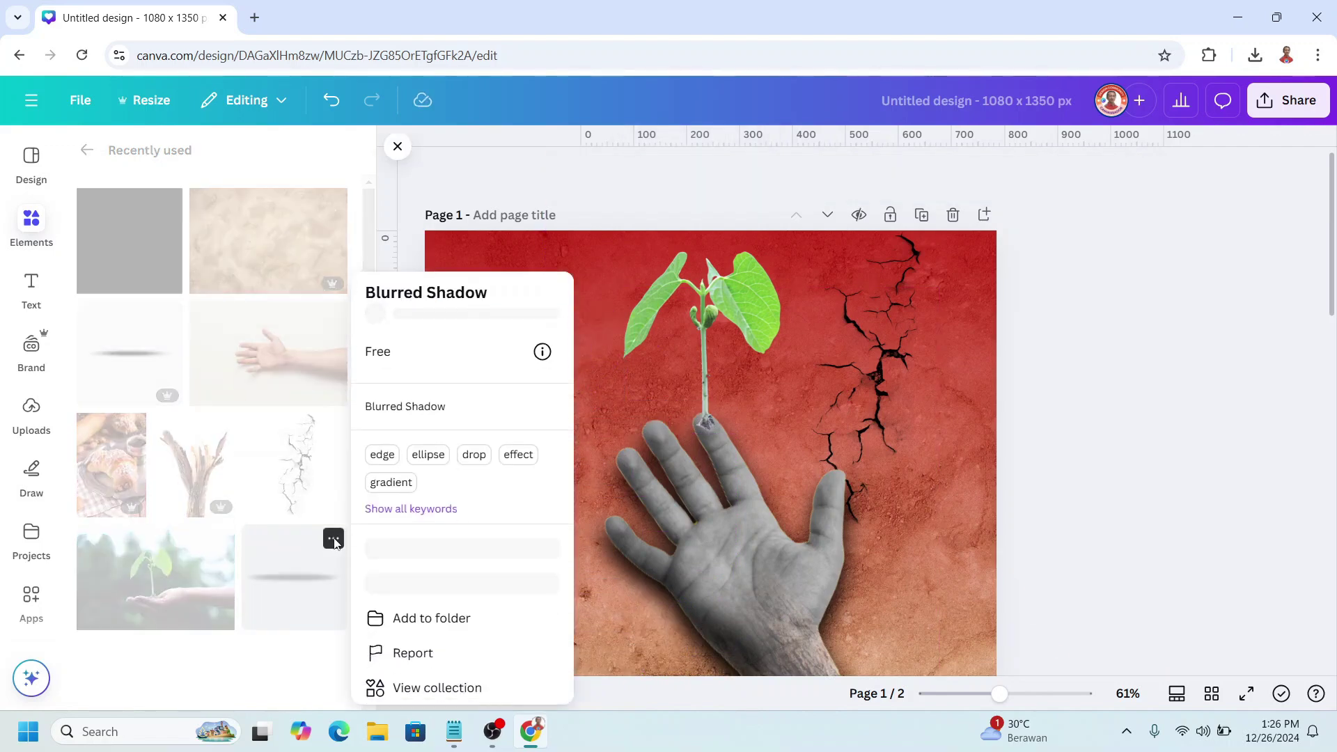
{"action": "left_click", "coordinate": [311, 591]}
{"action": "left_click", "coordinate": [306, 578]}
{"action": "left_click_drag", "start_coordinate": [941, 657], "coordinate": [665, 580]}
{"action": "left_click_drag", "start_coordinate": [588, 624], "coordinate": [645, 470]}
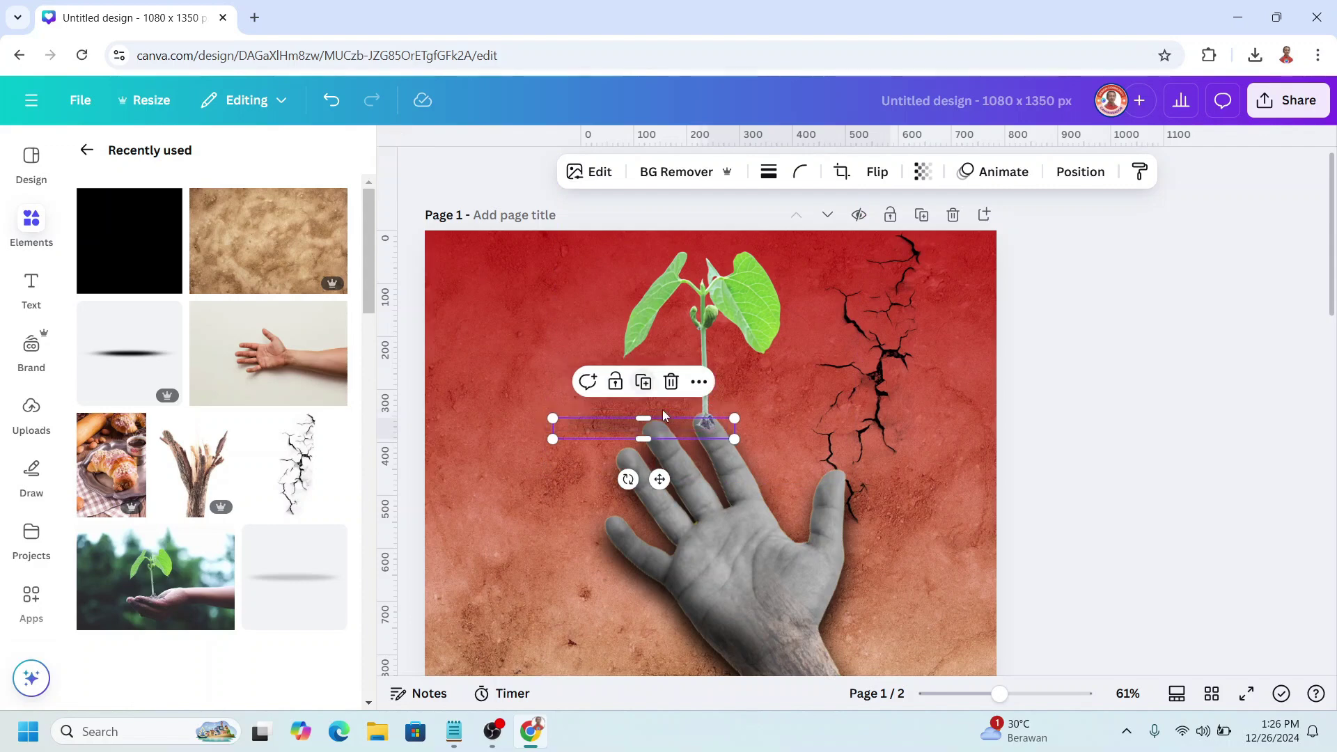
{"action": "left_click_drag", "start_coordinate": [651, 471], "coordinate": [651, 469]}
Add the Dark Drop Shadow element from the recently used items and set its transparency to 42.
{"action": "scroll", "coordinate": [263, 505], "scroll_direction": "down", "scroll_amount": 5}
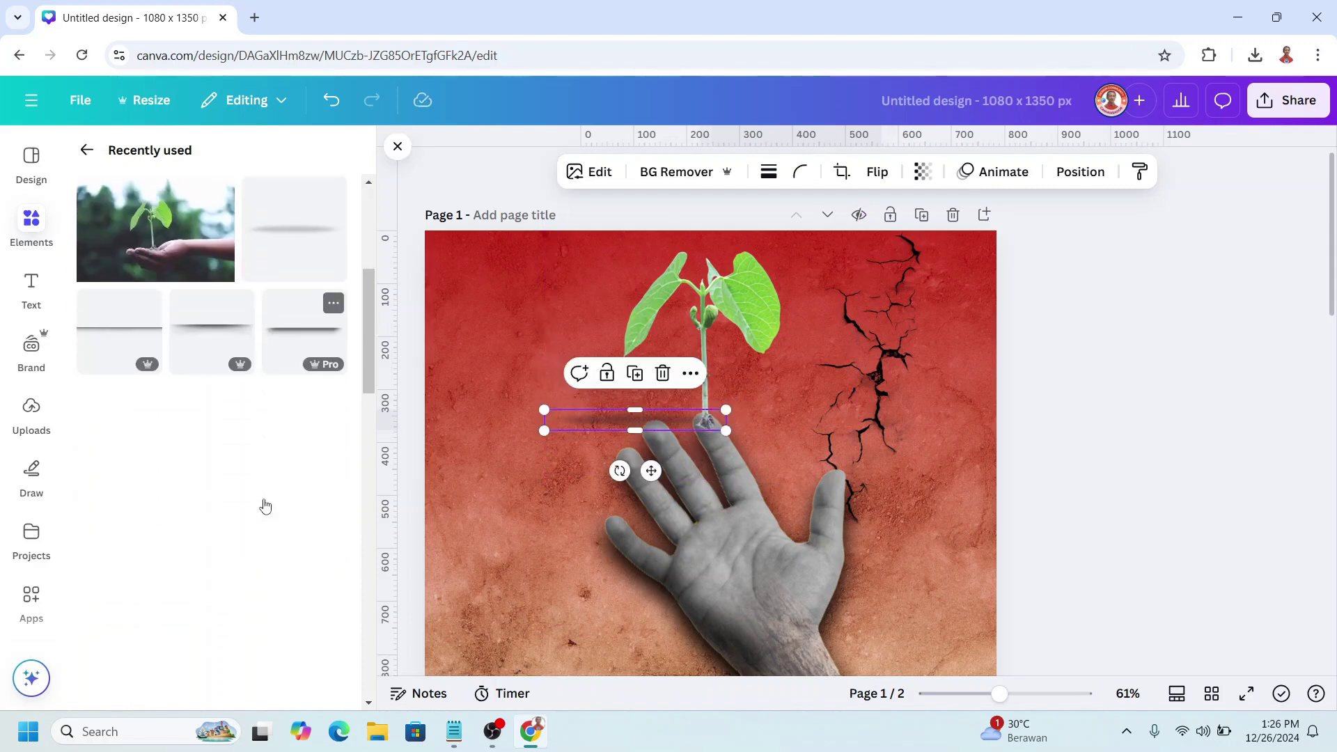
{"action": "scroll", "coordinate": [263, 503], "scroll_direction": "down", "scroll_amount": 3}
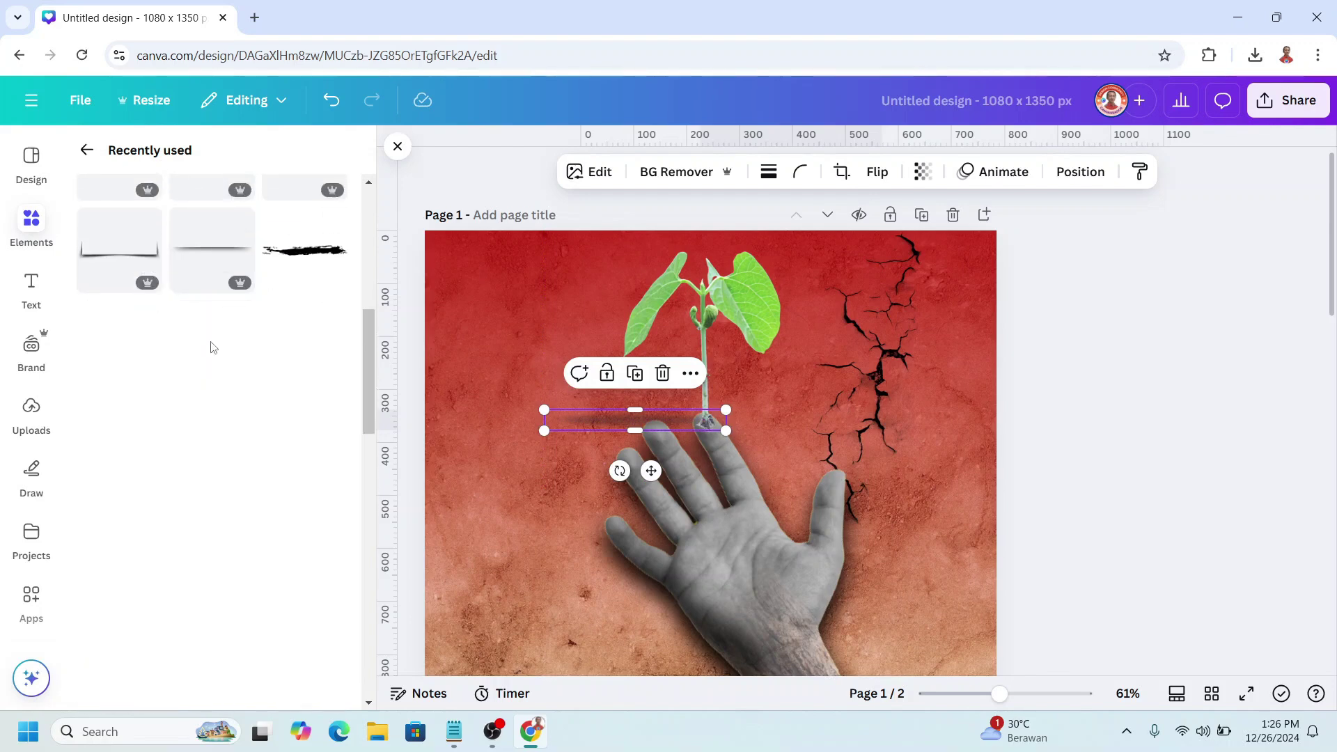
{"action": "left_click", "coordinate": [241, 228]}
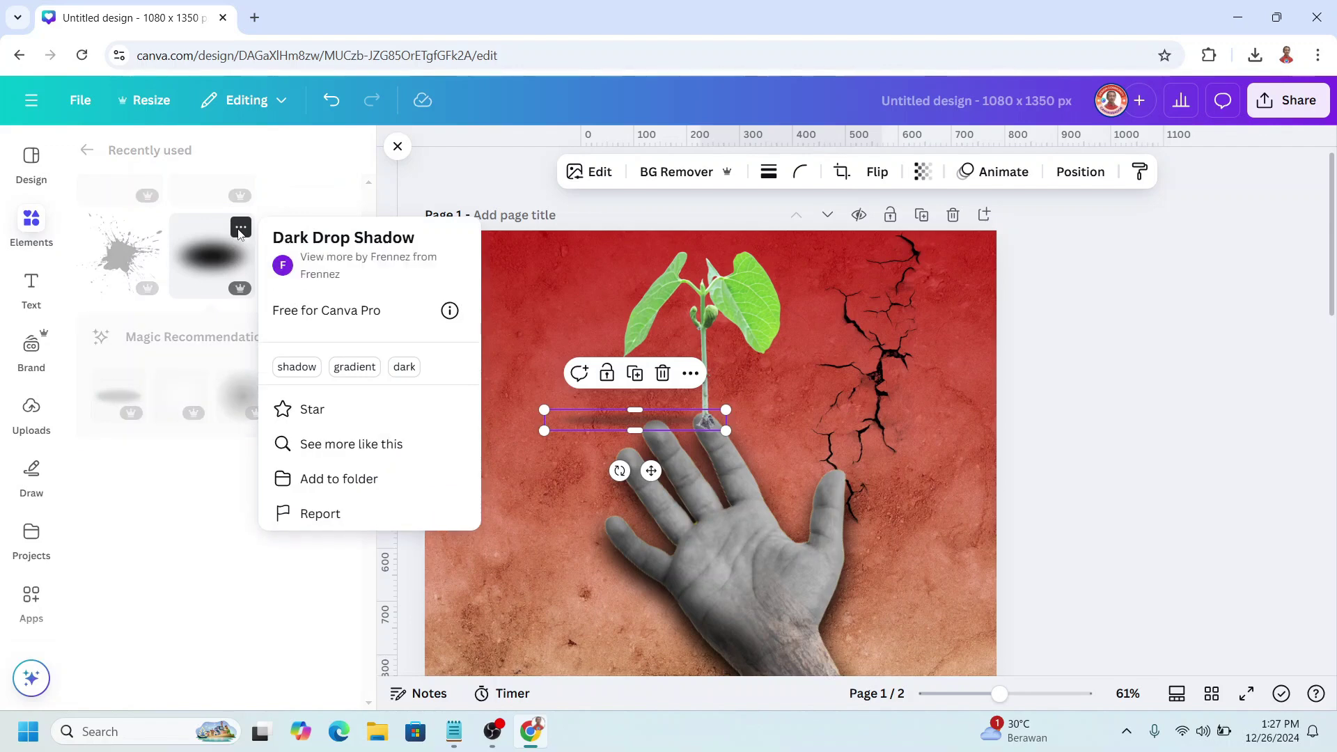
{"action": "left_click", "coordinate": [218, 257]}
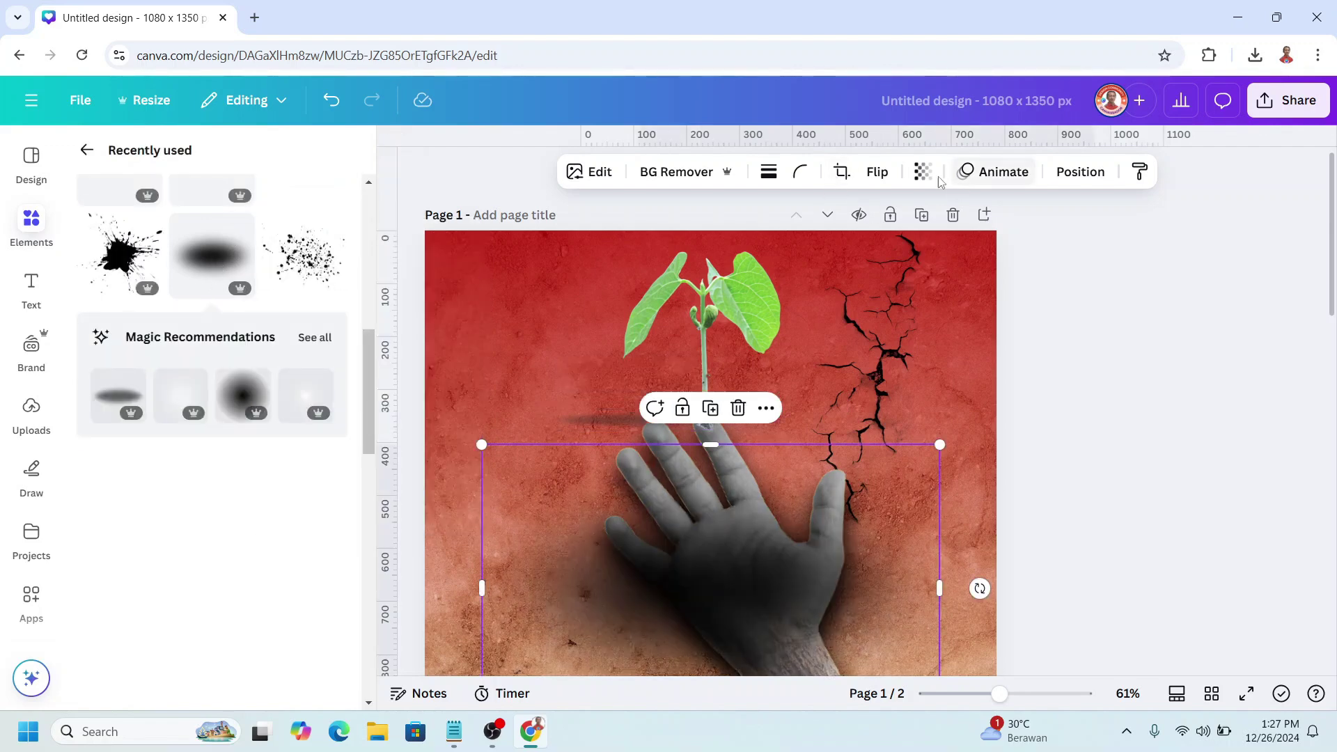
{"action": "left_click", "coordinate": [924, 173]}
{"action": "left_click_drag", "start_coordinate": [959, 250], "coordinate": [889, 248]}
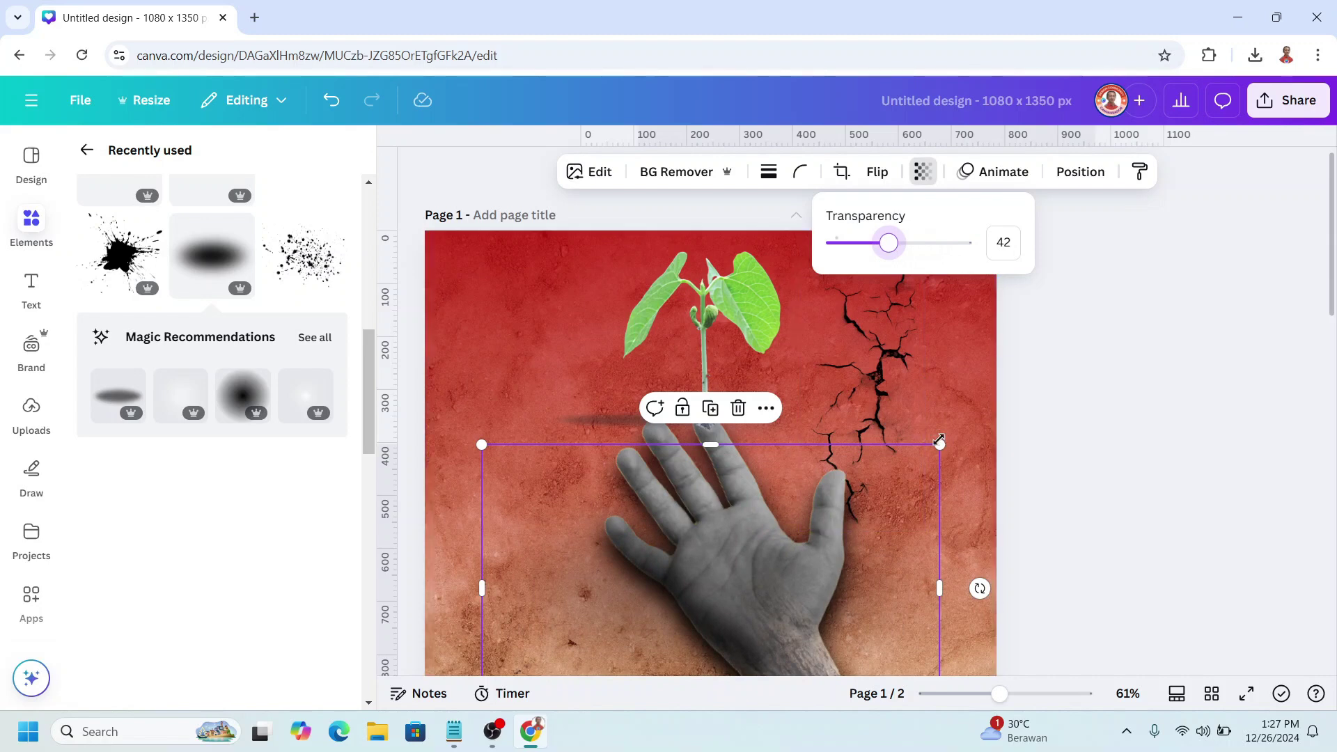
Scale the dark drop shadow down and place it left of the fingertips, around the end of the stem shadow.
{"action": "left_click", "coordinate": [815, 564]}
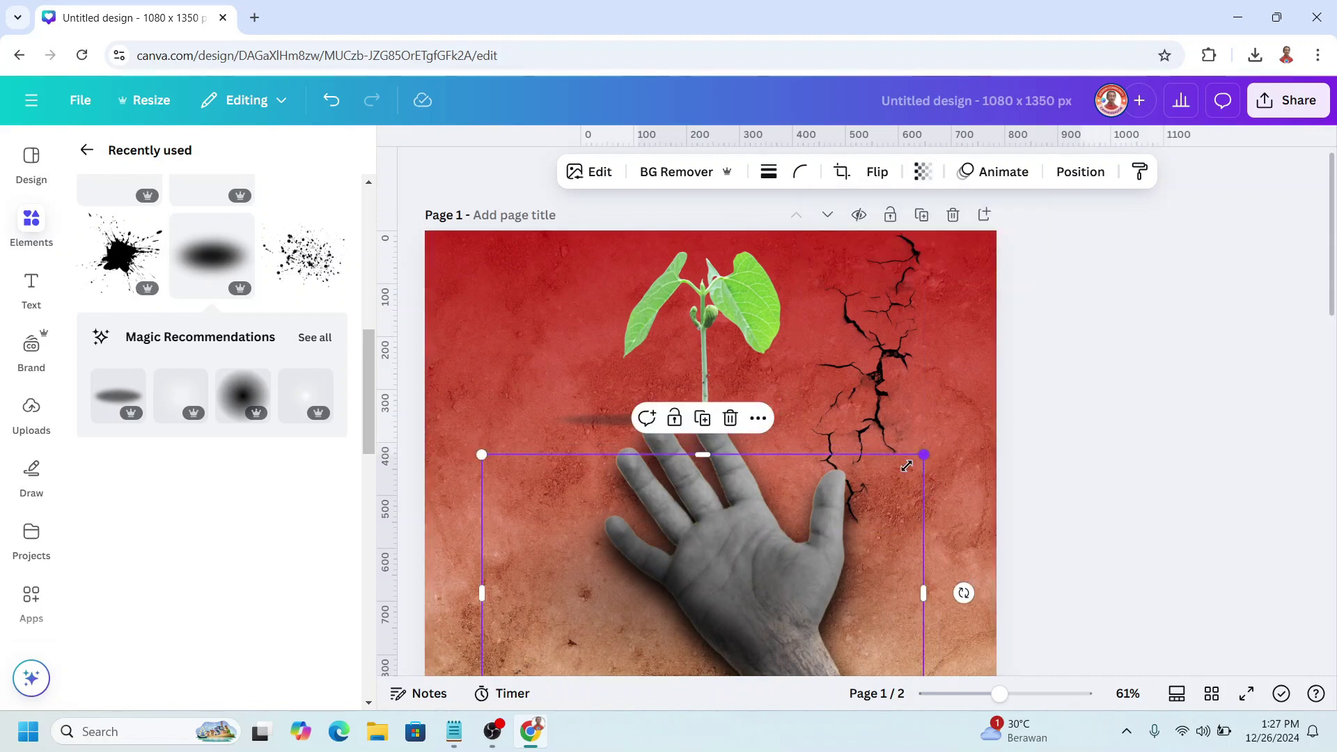
{"action": "left_click_drag", "start_coordinate": [612, 623], "coordinate": [591, 362]}
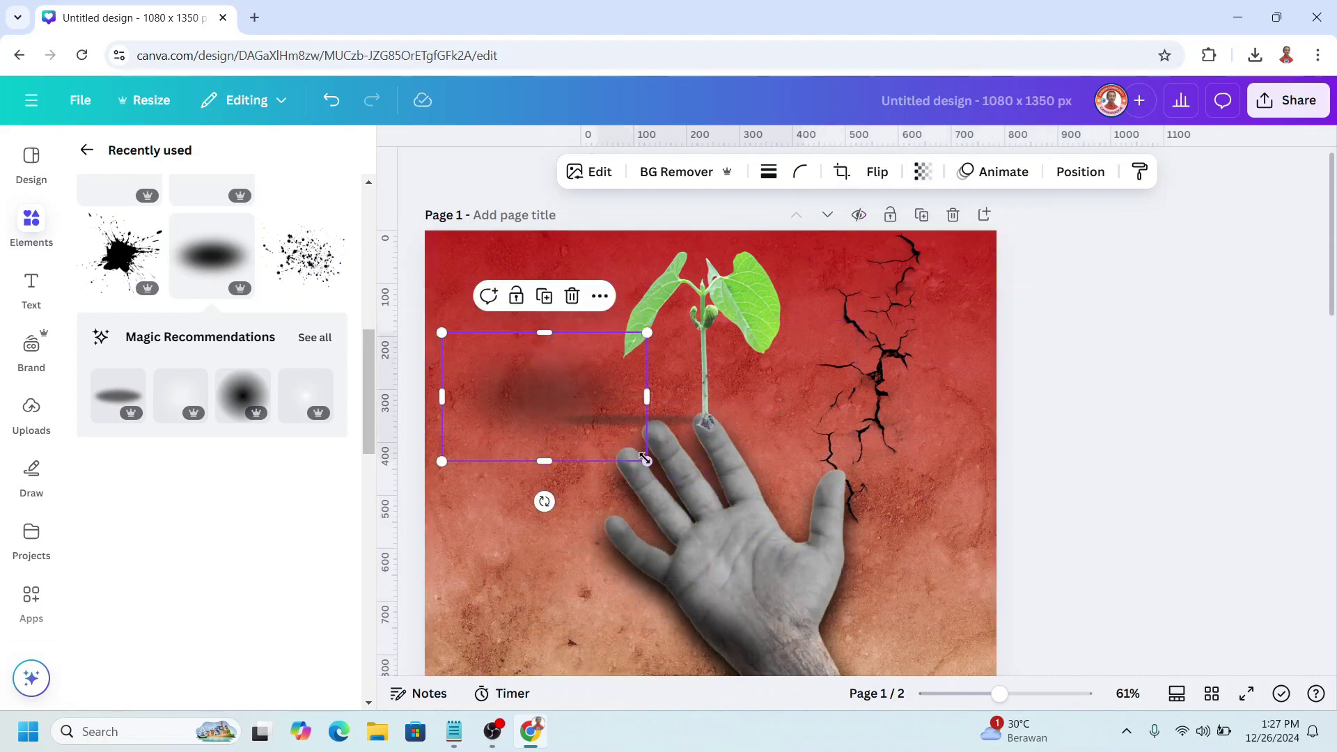
{"action": "left_click_drag", "start_coordinate": [644, 458], "coordinate": [583, 421]}
{"action": "left_click_drag", "start_coordinate": [516, 357], "coordinate": [601, 438]}
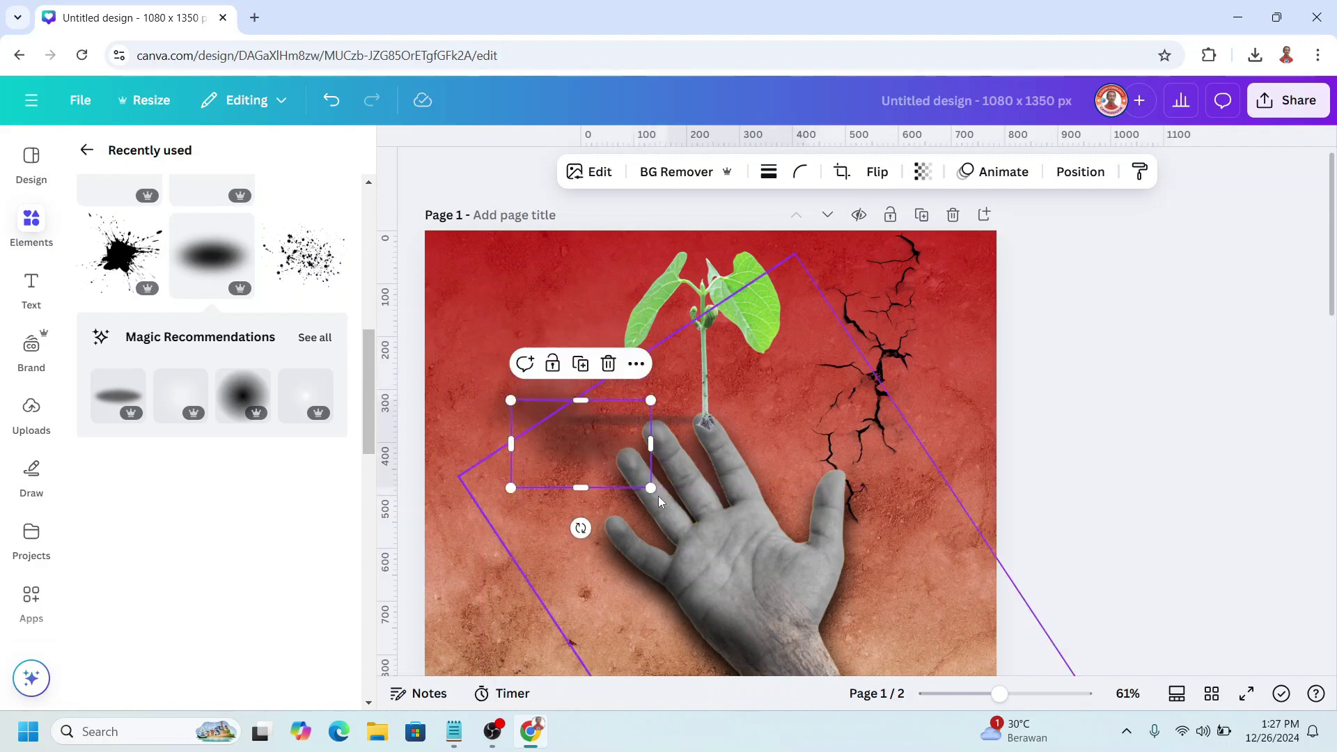
{"action": "left_click", "coordinate": [637, 477]}
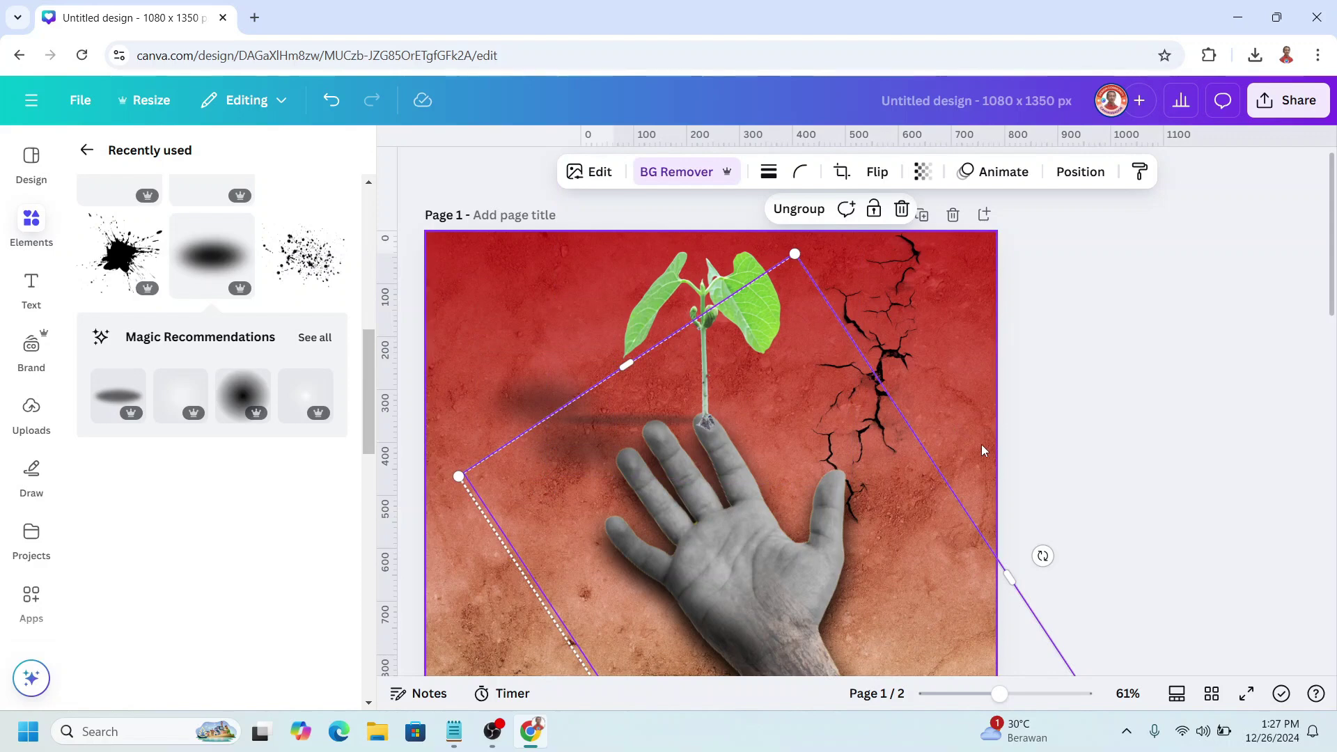
Add a heading text box over the lower part of the poster on page 1.
{"action": "scroll", "coordinate": [983, 451], "scroll_direction": "down", "scroll_amount": 5}
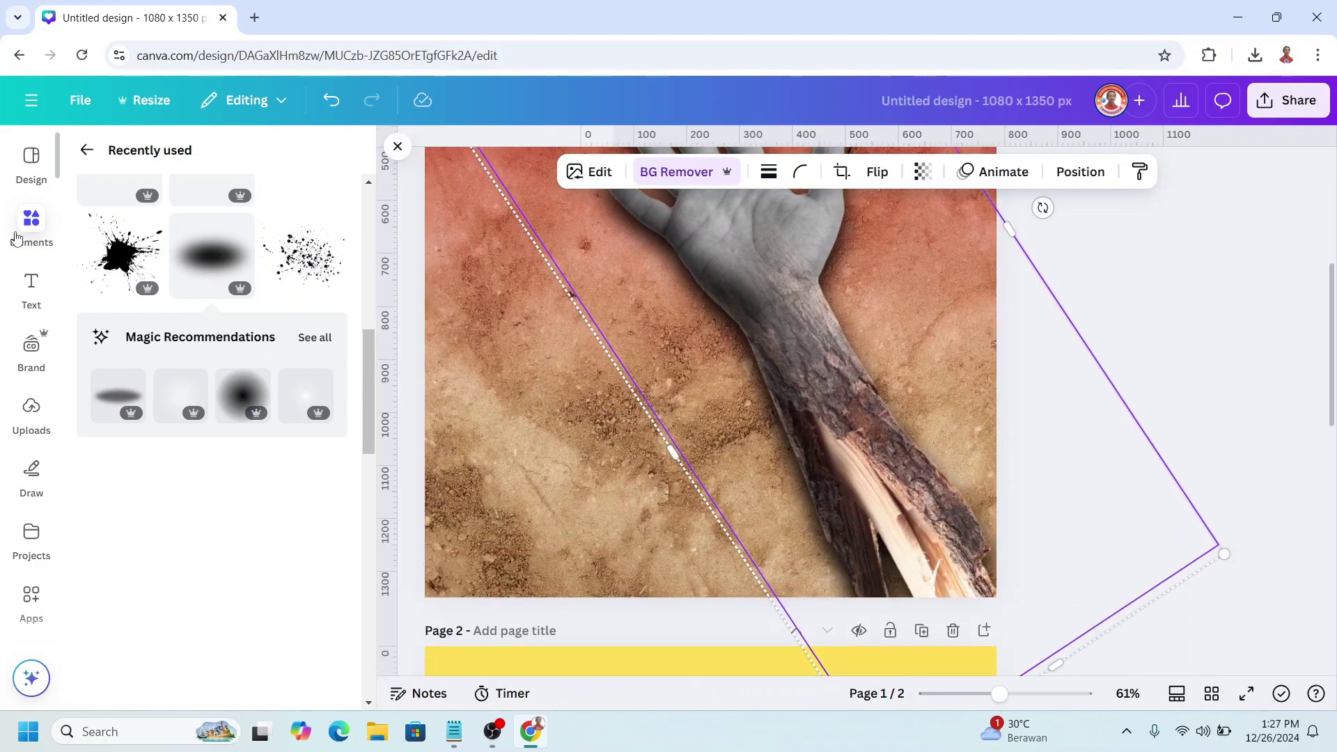
{"action": "left_click", "coordinate": [31, 285]}
{"action": "key", "text": "t"}
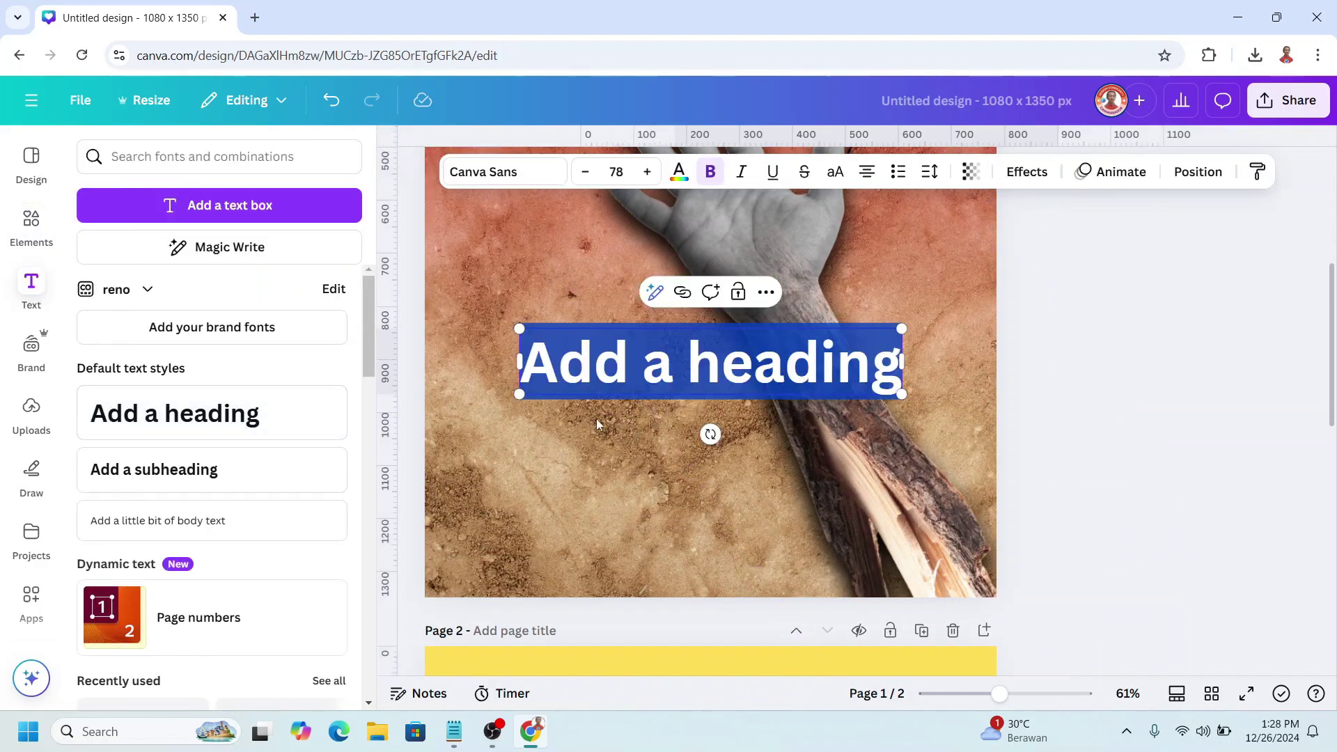
Set the heading's font to Antonio and replace its text with GREEN TODAY.
{"action": "left_click", "coordinate": [536, 172]}
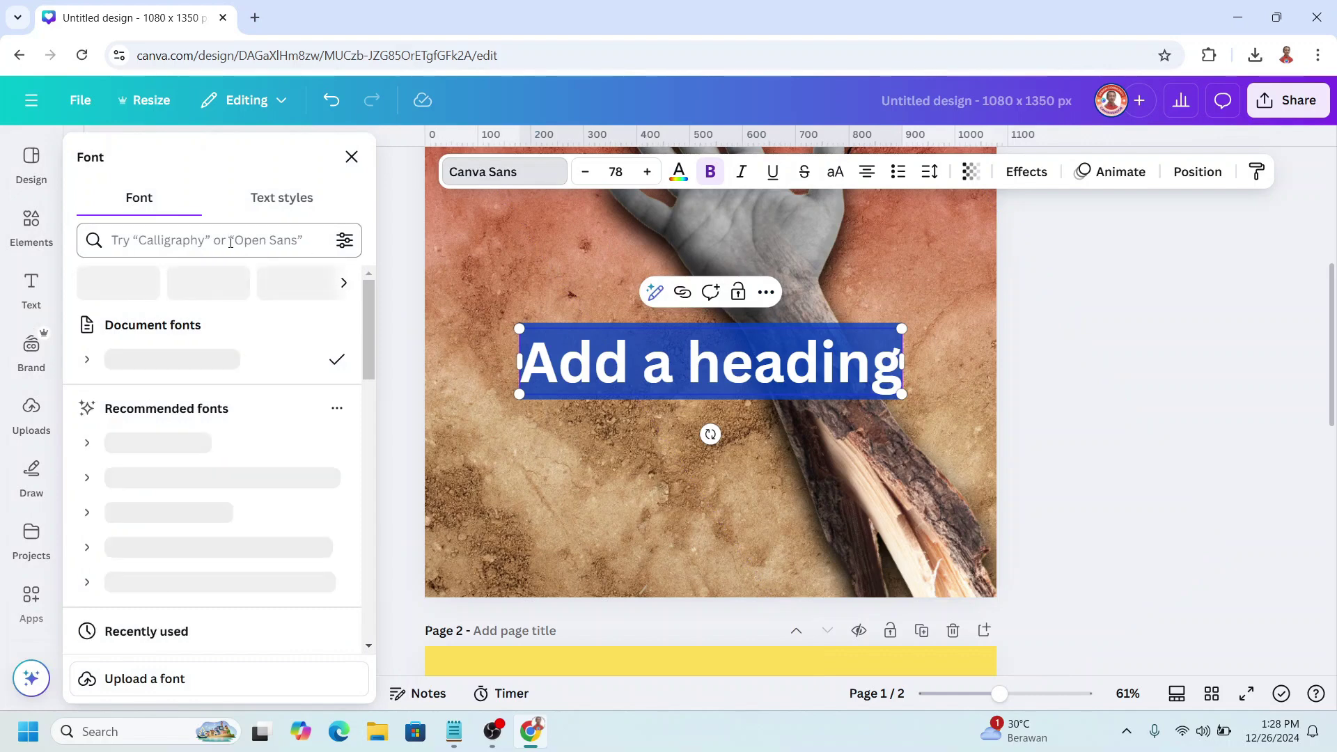
{"action": "left_click", "coordinate": [209, 239]}
{"action": "type", "text": "antonio"}
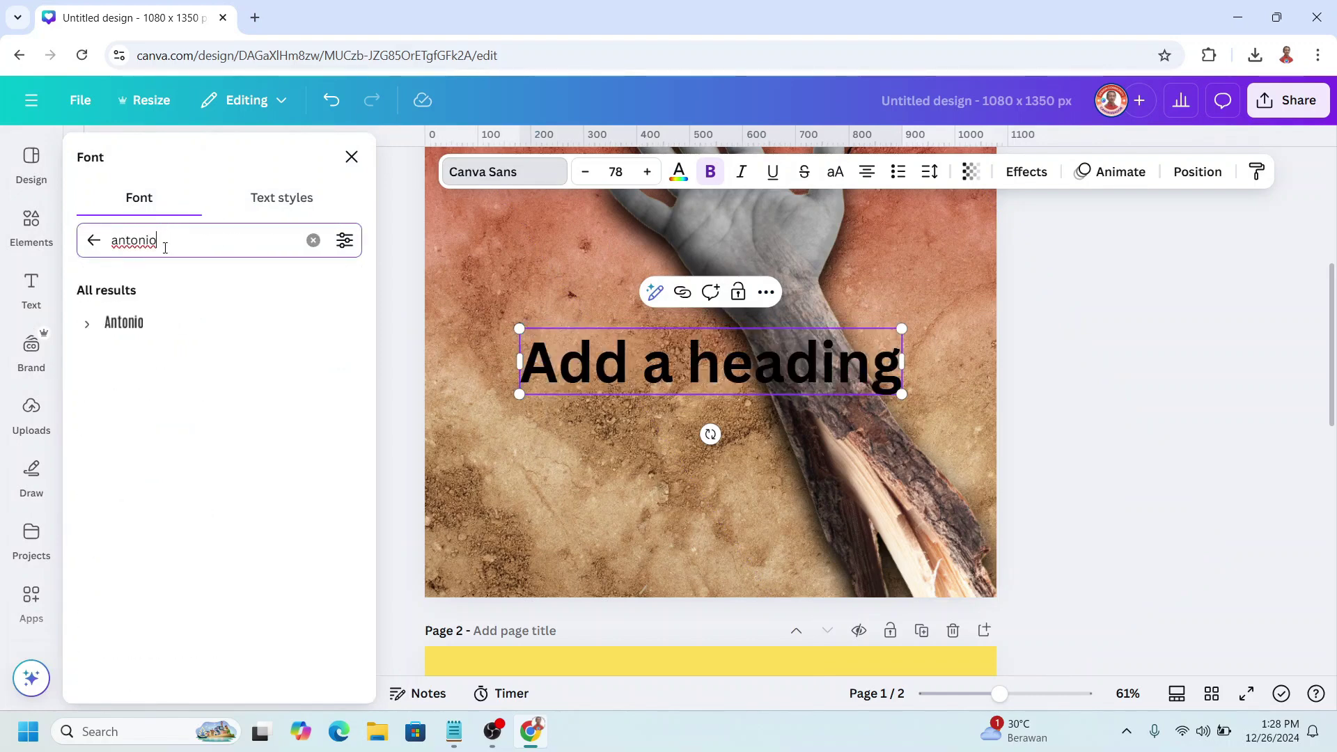
{"action": "left_click", "coordinate": [124, 323]}
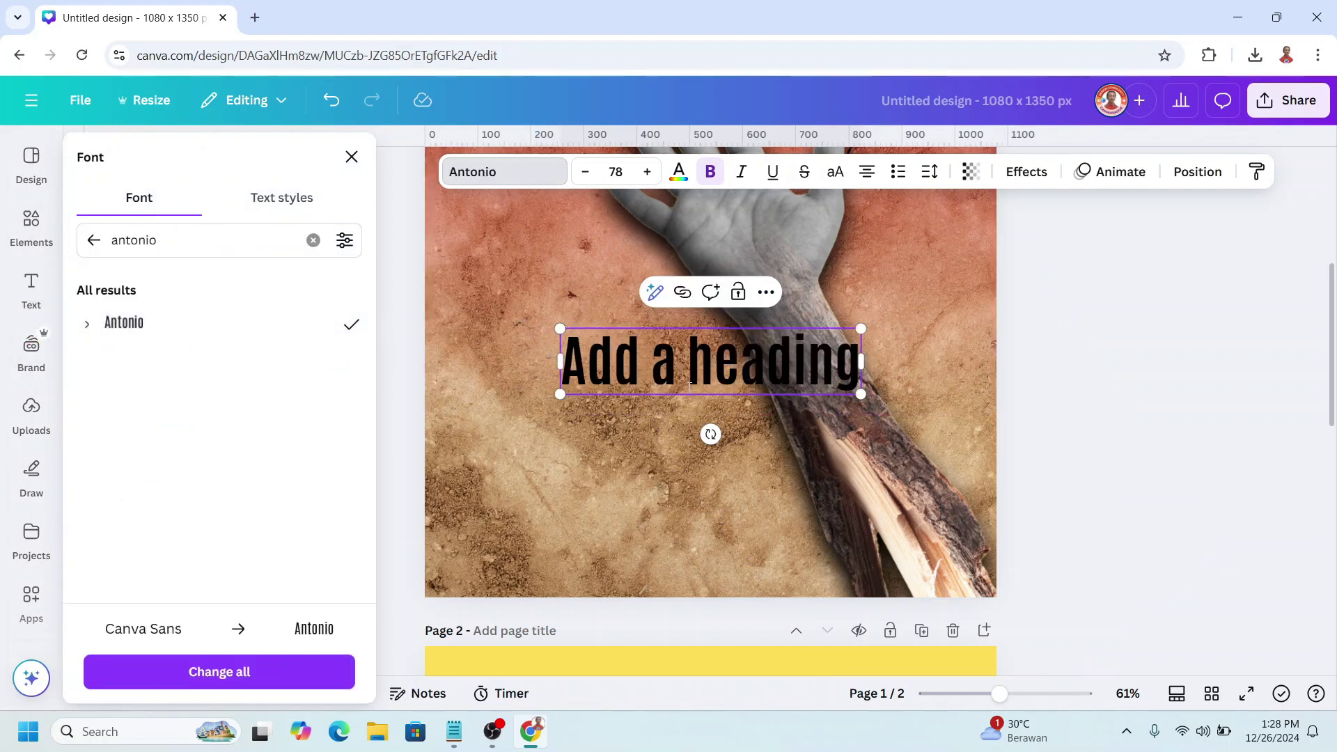
{"action": "double_click", "coordinate": [678, 360]}
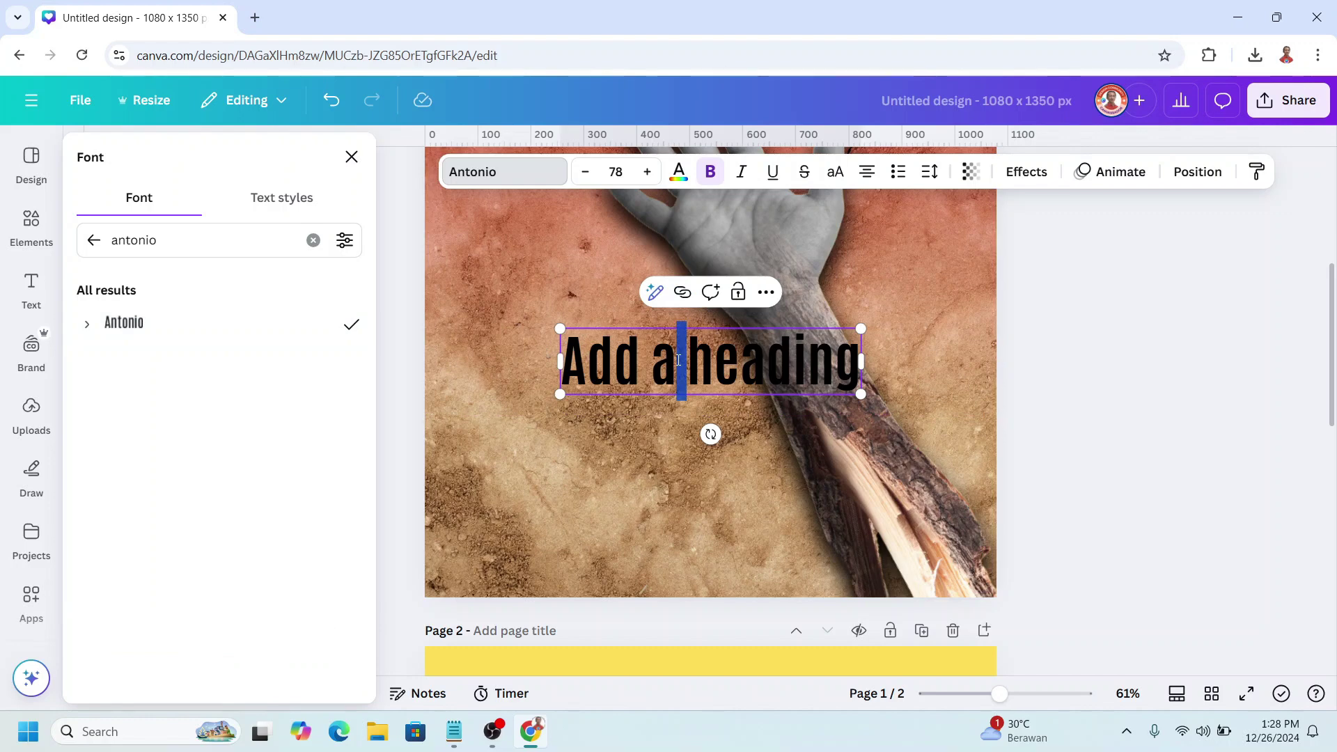
{"action": "key", "text": "ctrl+a"}
{"action": "type", "text": "GREEN TODAY"}
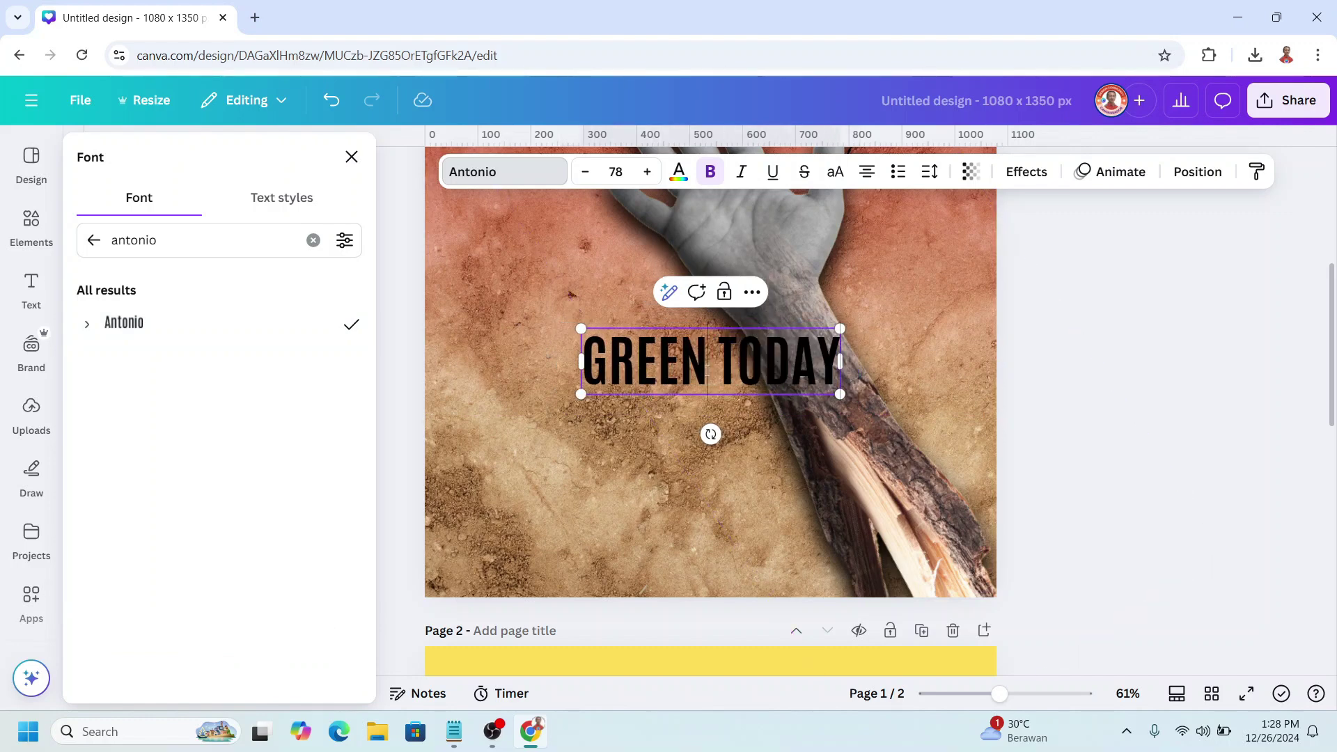
Set the word GREEN to Antonio Light and the word TODAY to Antonio ExtraBold.
{"action": "left_click_drag", "start_coordinate": [708, 368], "coordinate": [581, 363]}
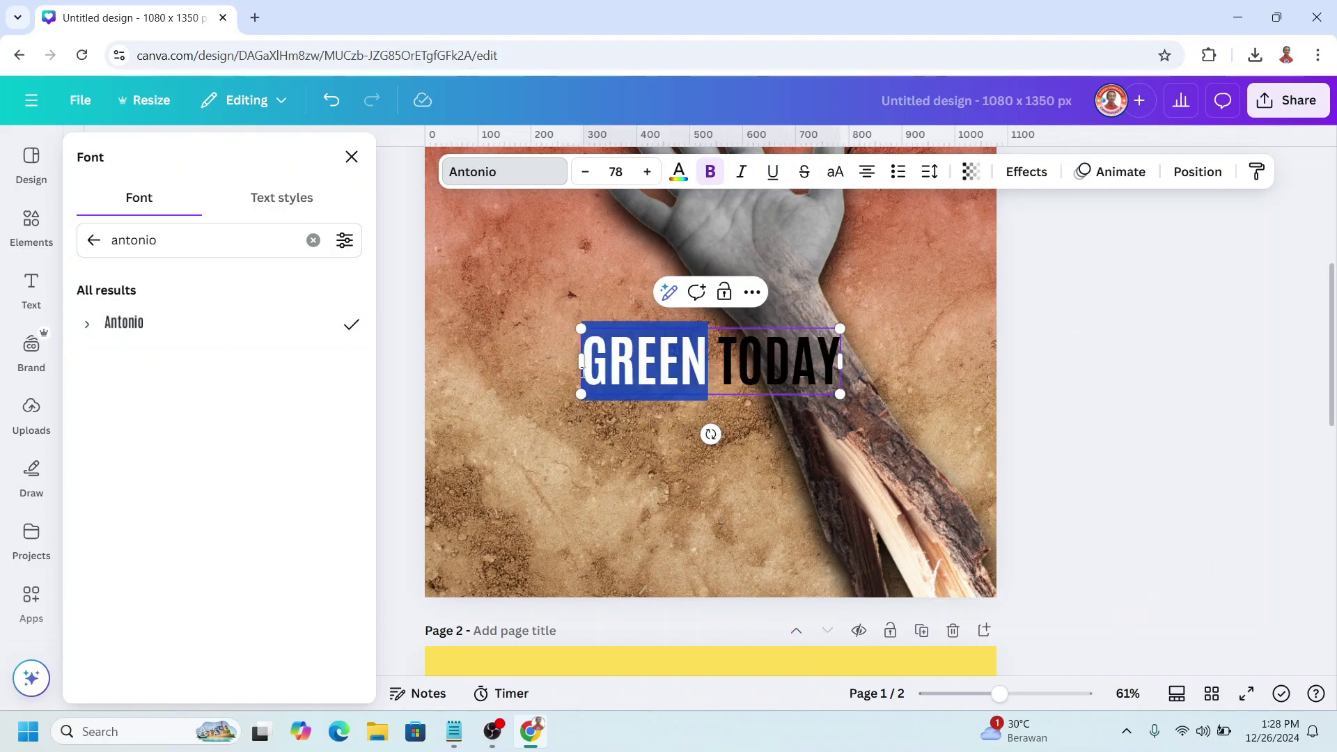
{"action": "left_click", "coordinate": [88, 324]}
{"action": "left_click", "coordinate": [130, 368]}
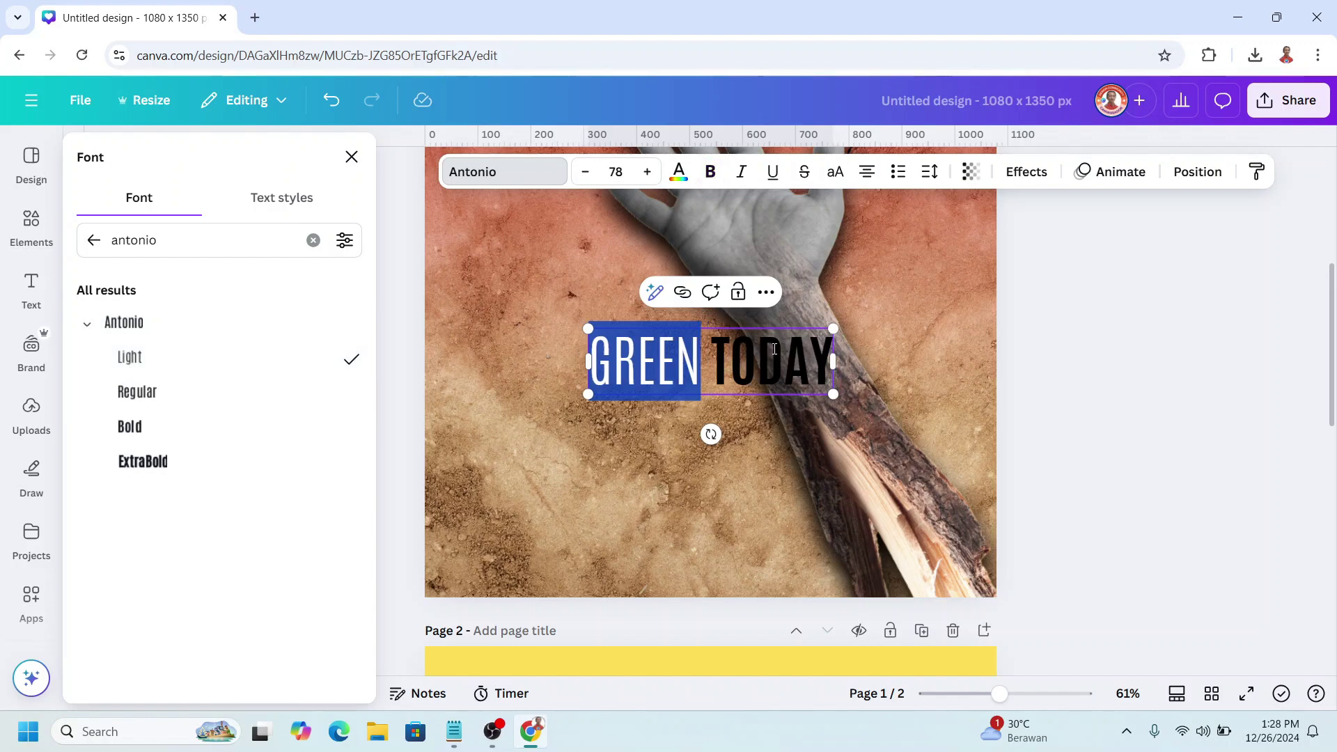
{"action": "left_click_drag", "start_coordinate": [717, 362], "coordinate": [825, 363]}
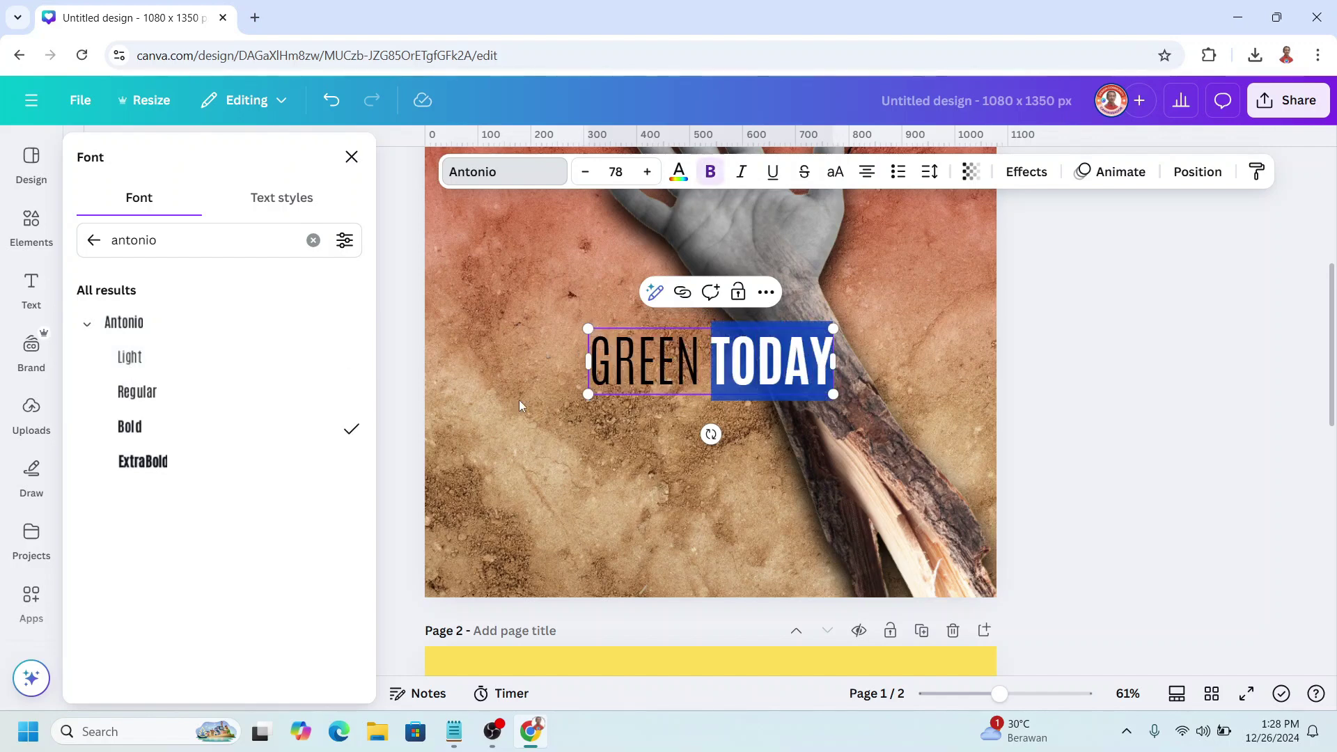
{"action": "left_click", "coordinate": [171, 463]}
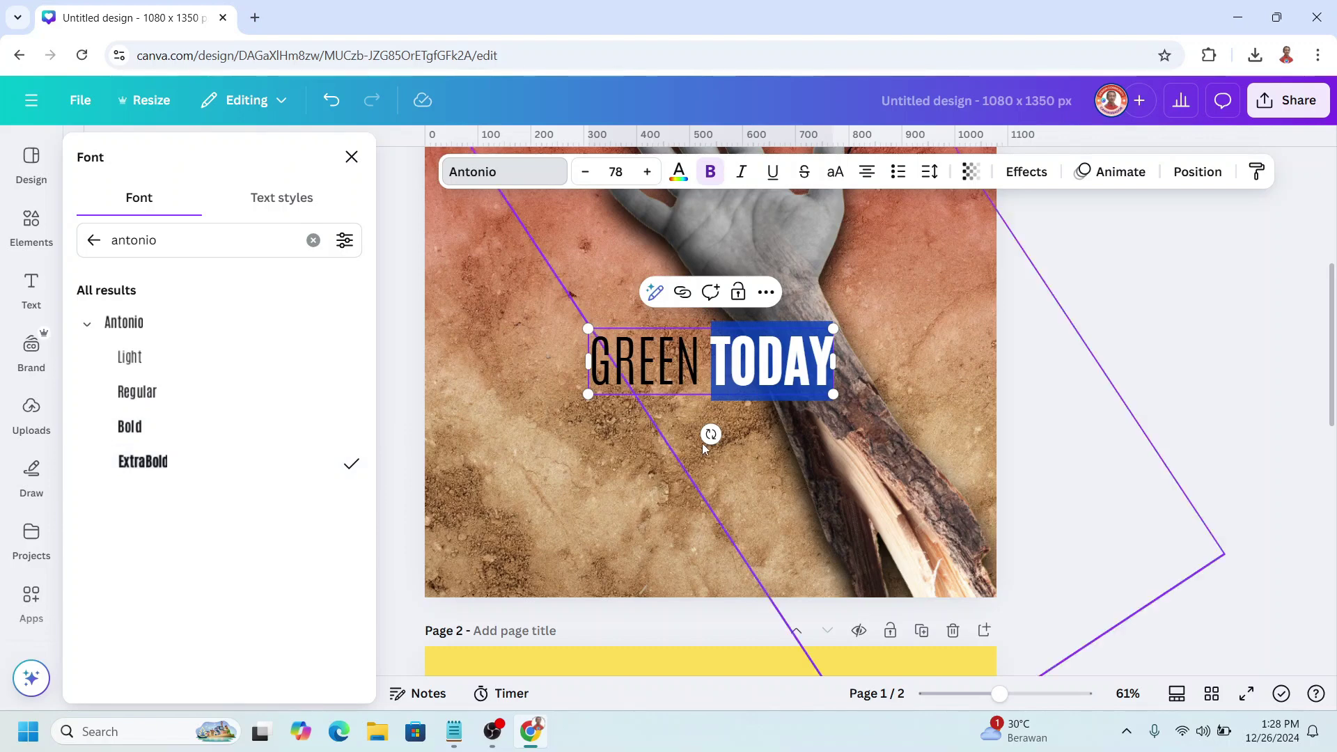
Break the heading into two lines before TODAY and left-align all of its text.
{"action": "left_click", "coordinate": [723, 361]}
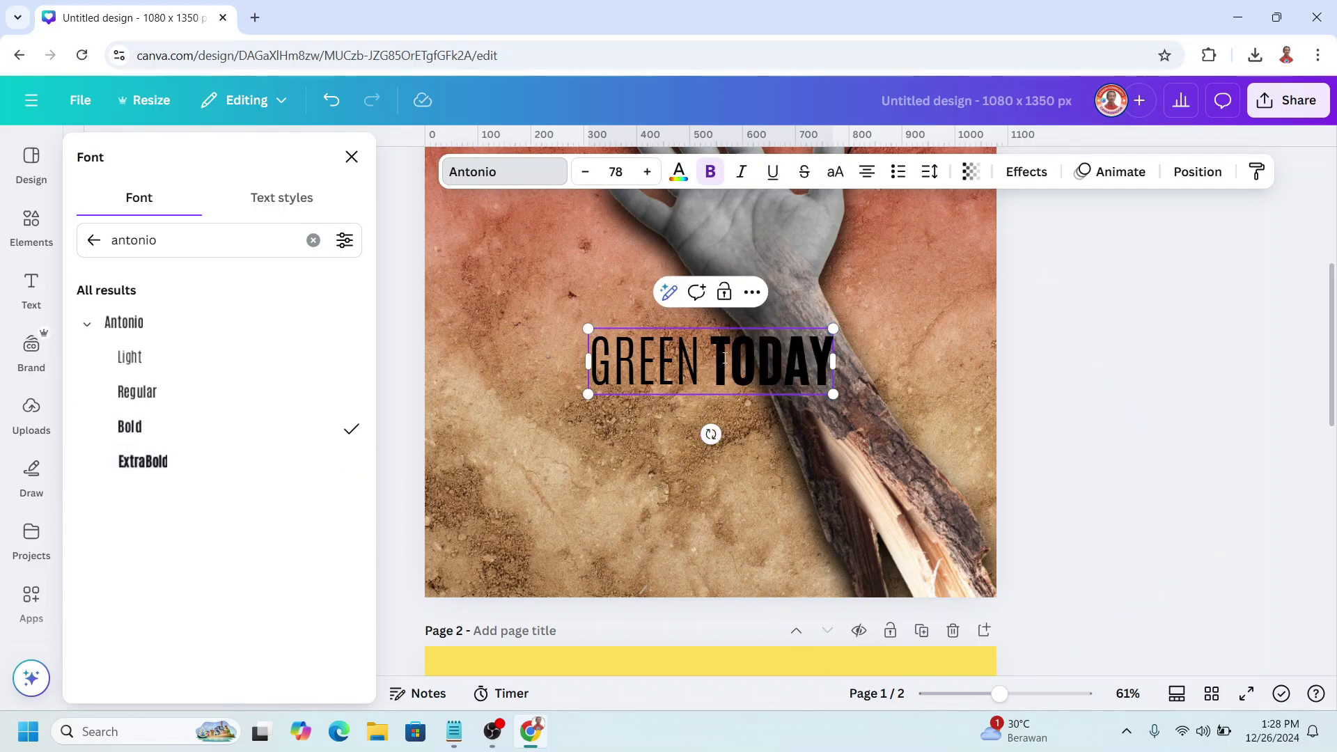
{"action": "key", "text": "Return"}
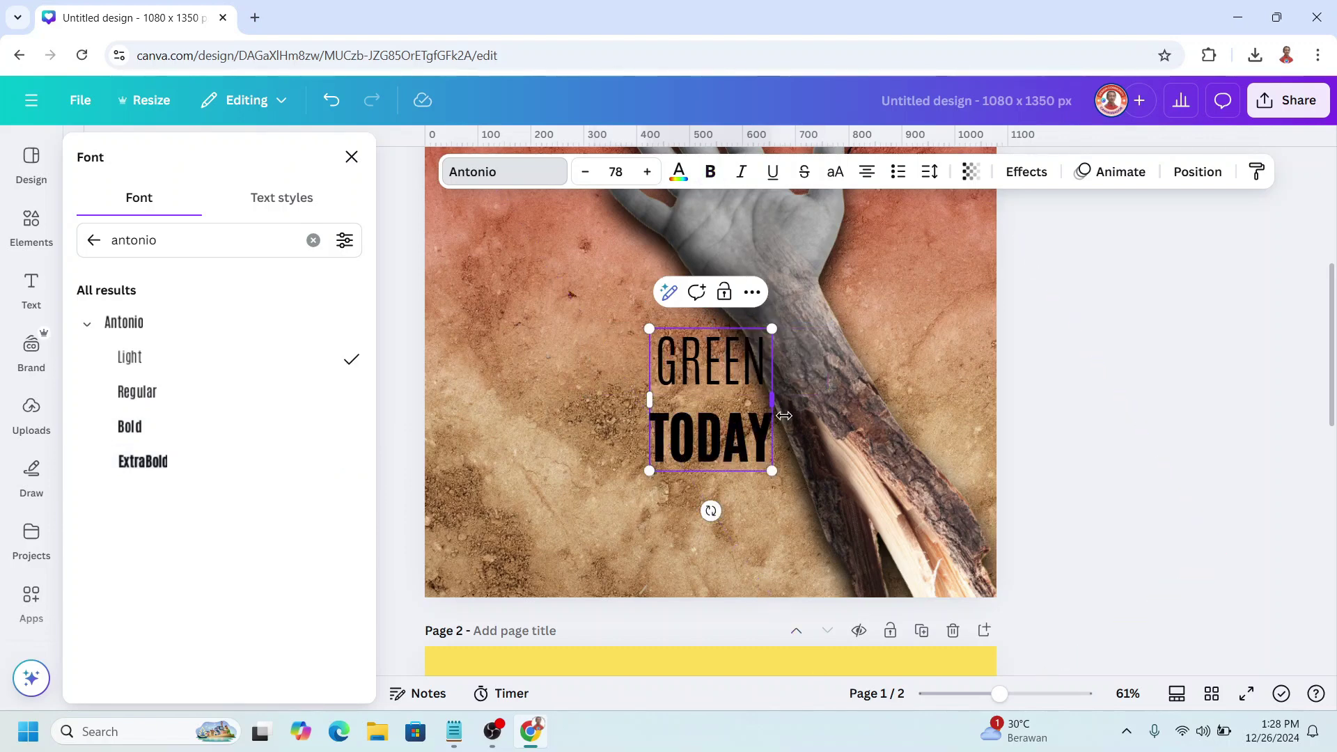
{"action": "key", "text": "ctrl+a"}
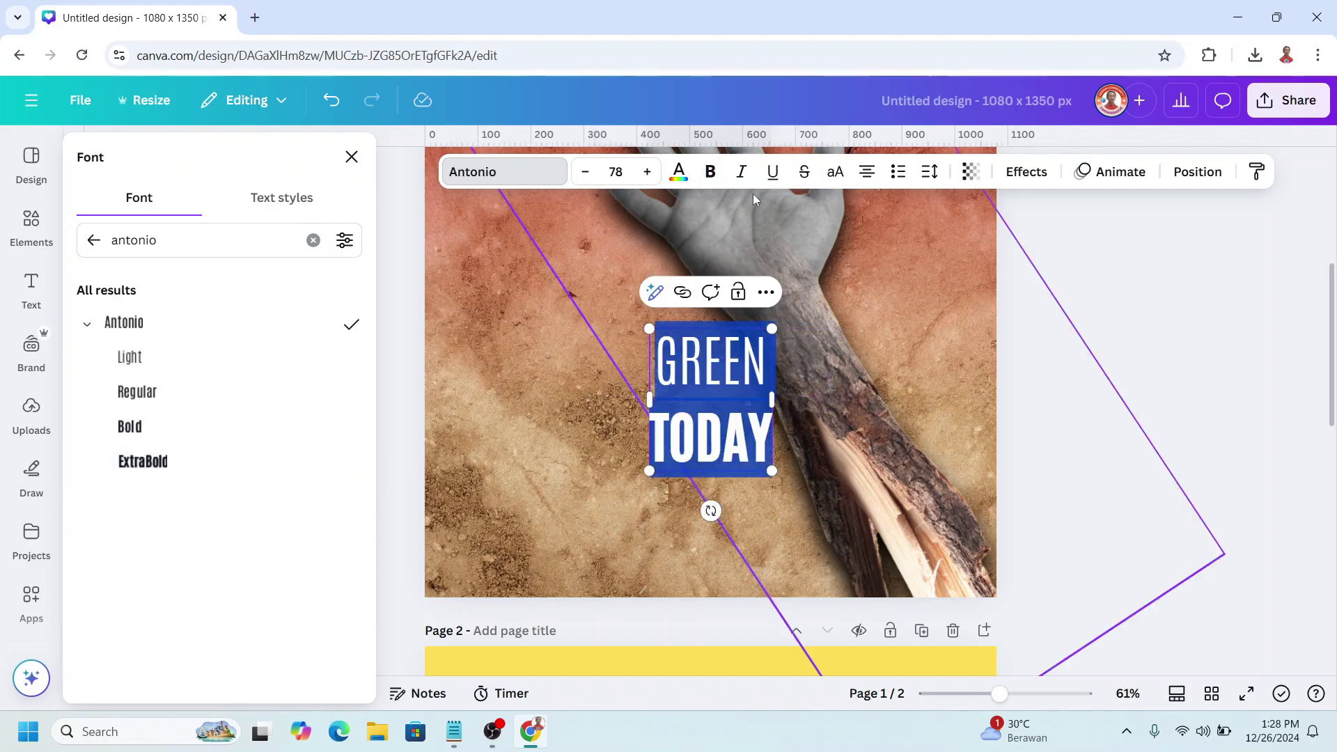
{"action": "left_click", "coordinate": [862, 178]}
Reduce the heading's line spacing to 1.02 and change its text colour to white.
{"action": "left_click", "coordinate": [930, 172]}
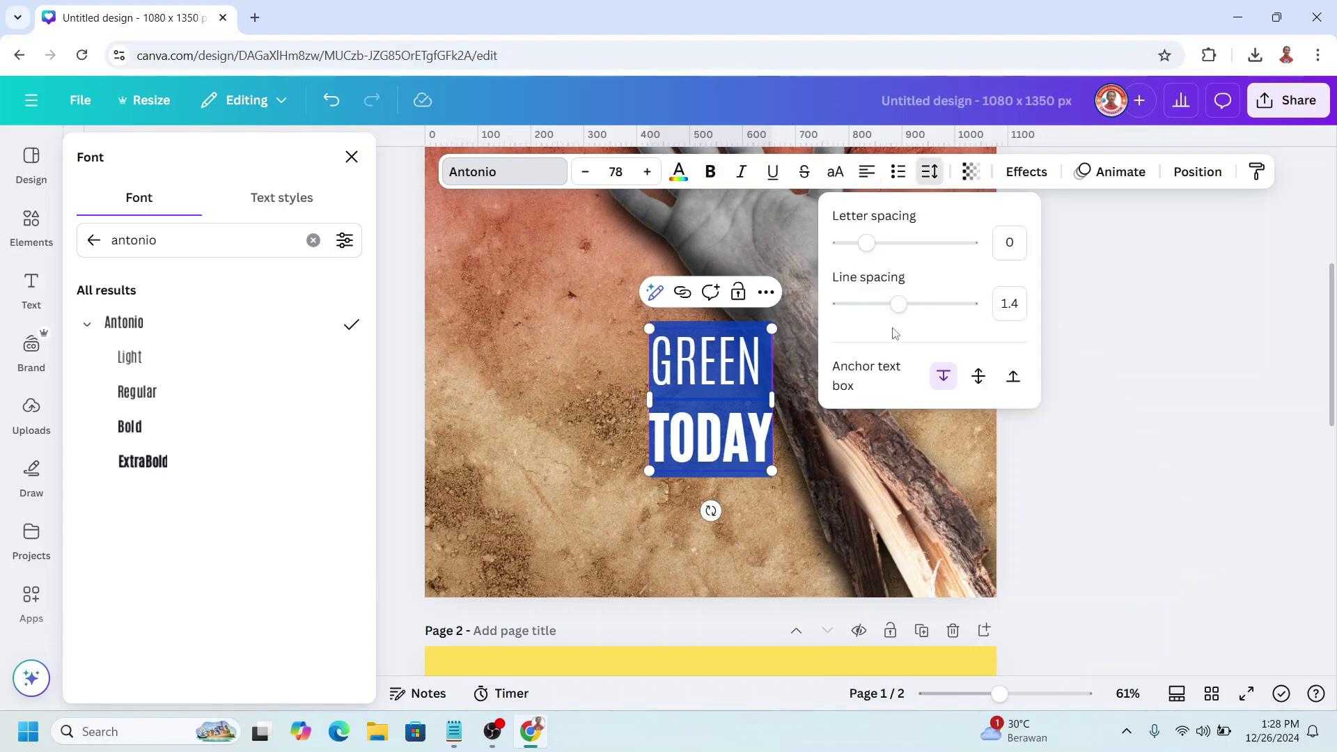
{"action": "left_click_drag", "start_coordinate": [897, 309], "coordinate": [876, 311]}
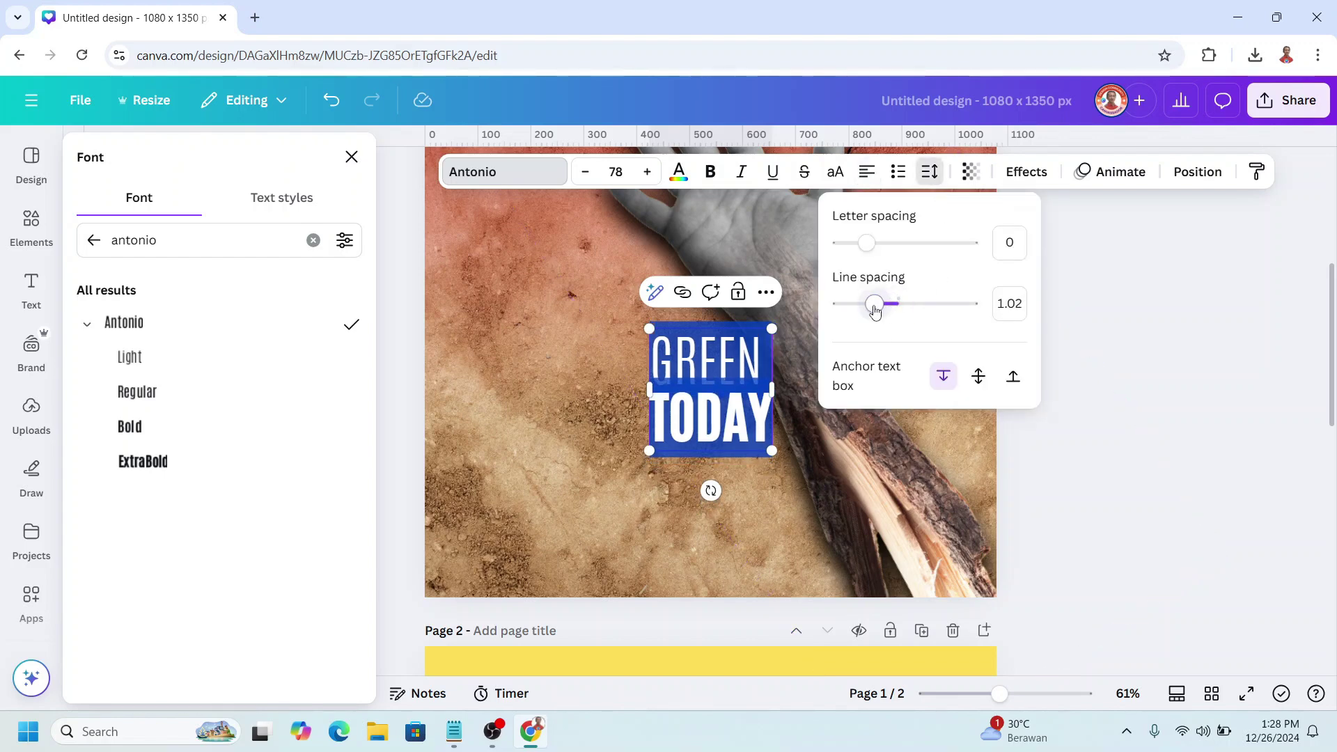
{"action": "left_click", "coordinate": [679, 171]}
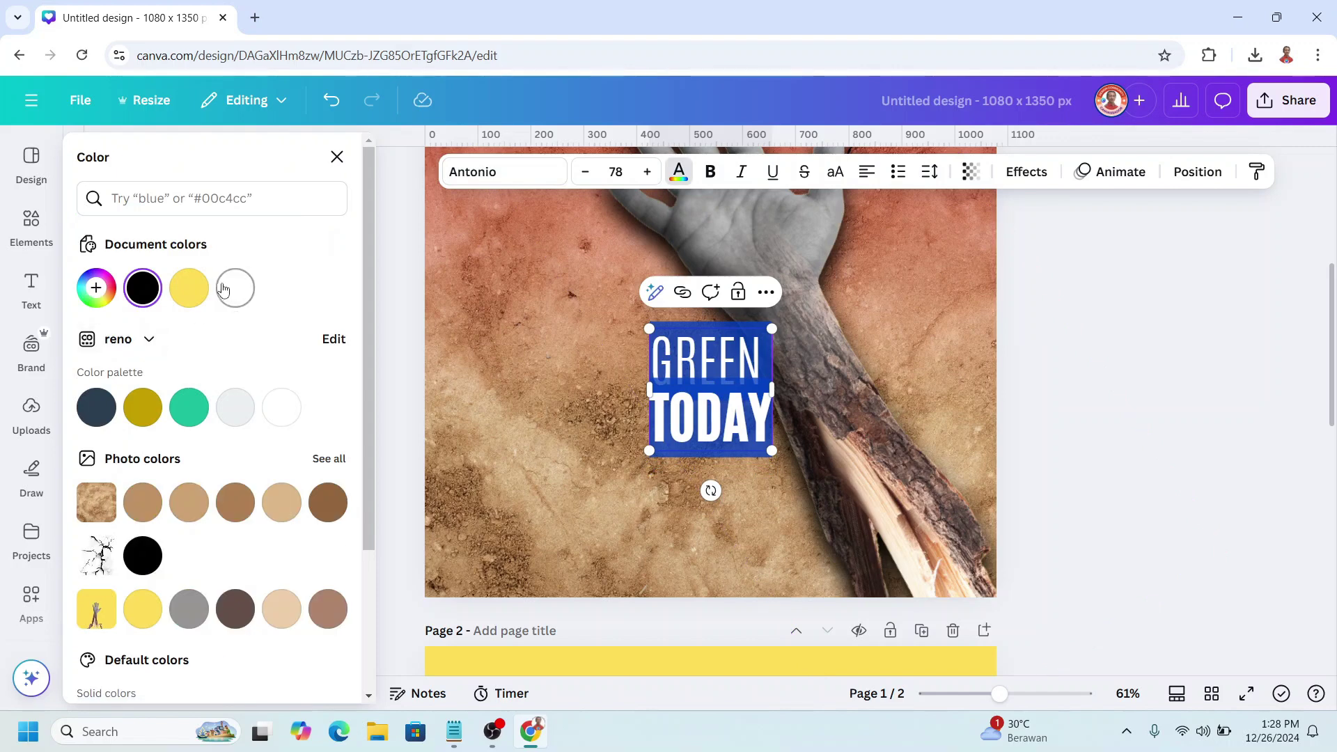
{"action": "left_click", "coordinate": [235, 288]}
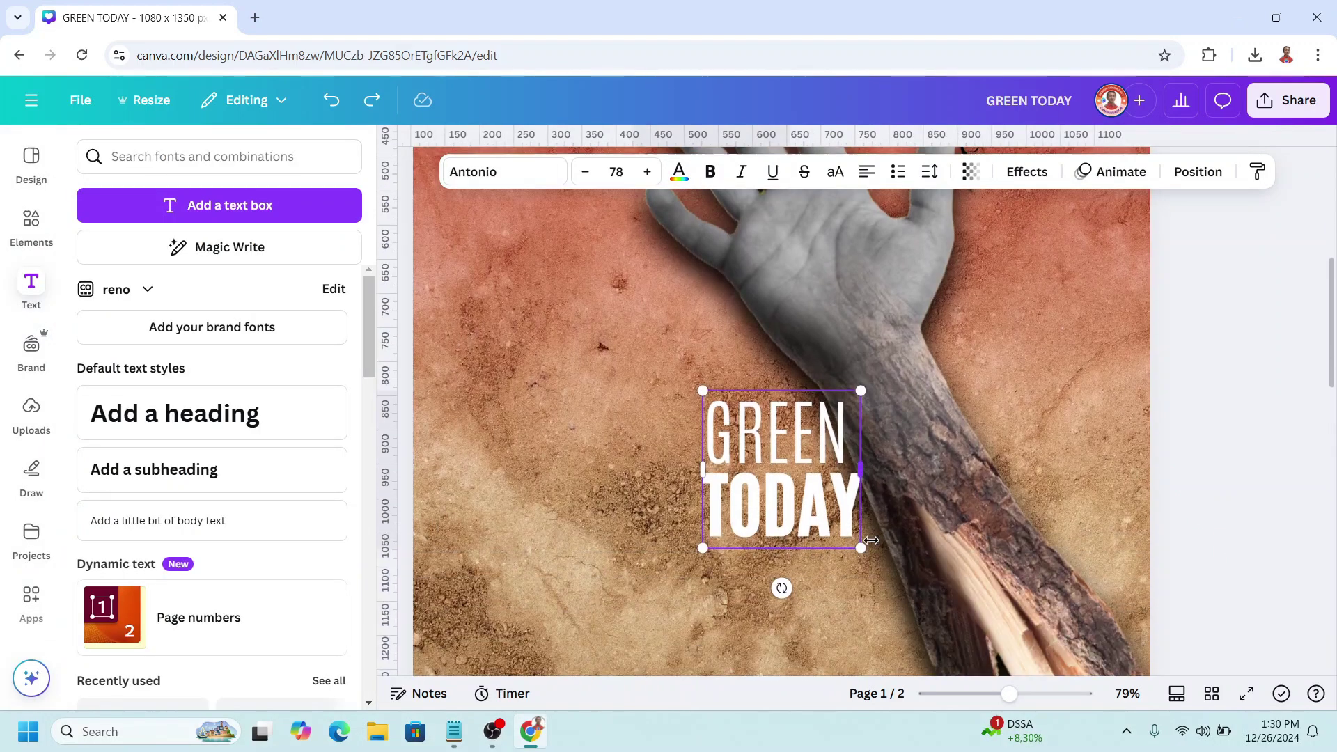
Duplicate the GREEN TODAY heading, place the copy directly below it and replace its text with Breathe Tomorrow.
{"action": "scroll", "coordinate": [659, 545], "scroll_direction": "down", "scroll_amount": 1}
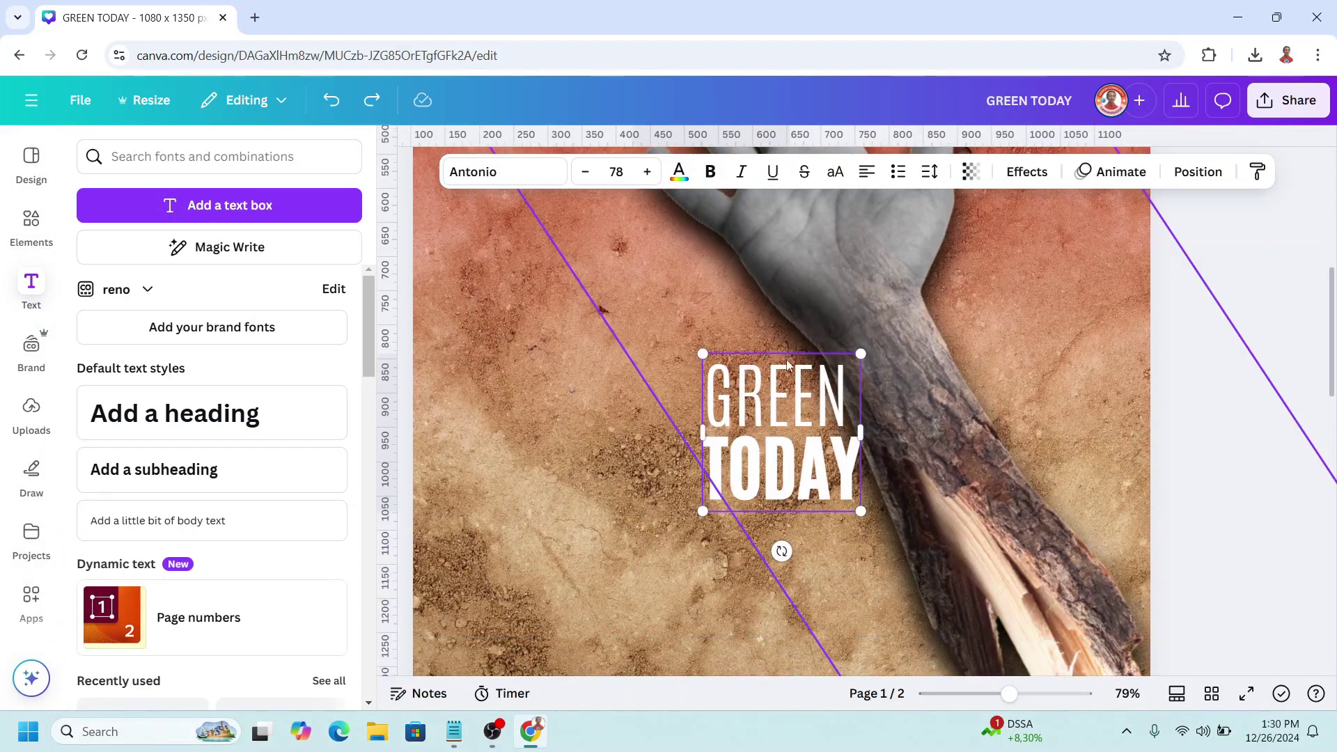
{"action": "left_click", "coordinate": [795, 317]}
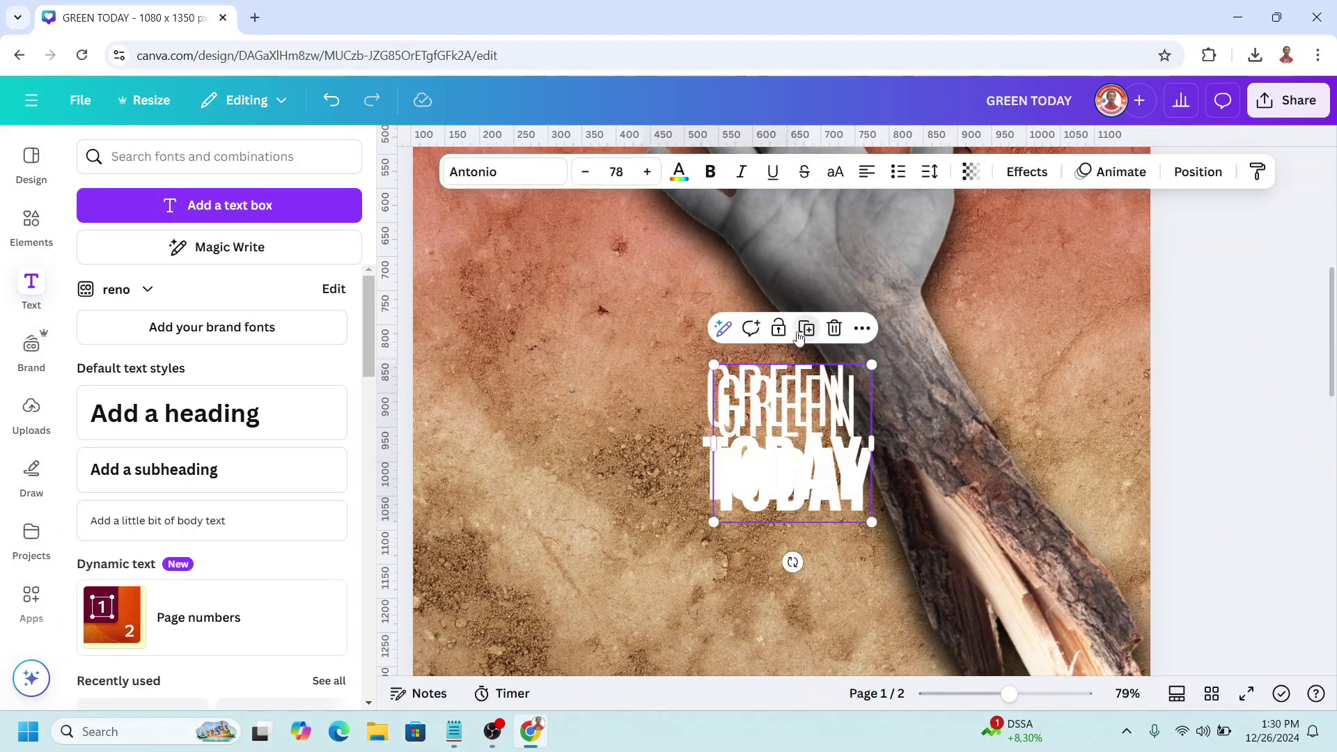
{"action": "left_click_drag", "start_coordinate": [783, 453], "coordinate": [784, 568]}
{"action": "double_click", "coordinate": [780, 568]}
{"action": "type", "text": "Breathe Tomorrow"}
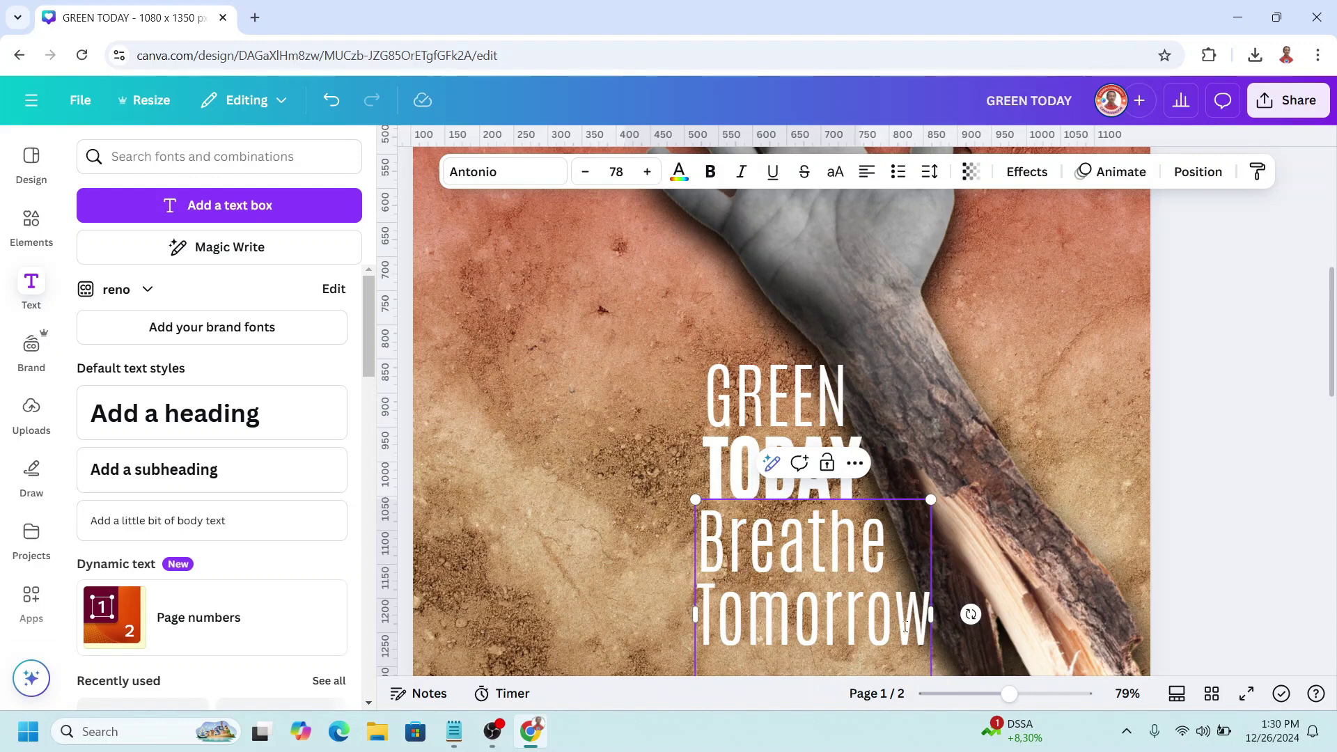
Align the GREEN TODAY and Breathe Tomorrow text boxes along their left edges.
{"action": "left_click", "coordinate": [733, 411], "text": "shift"}
{"action": "right_click", "coordinate": [735, 410]}
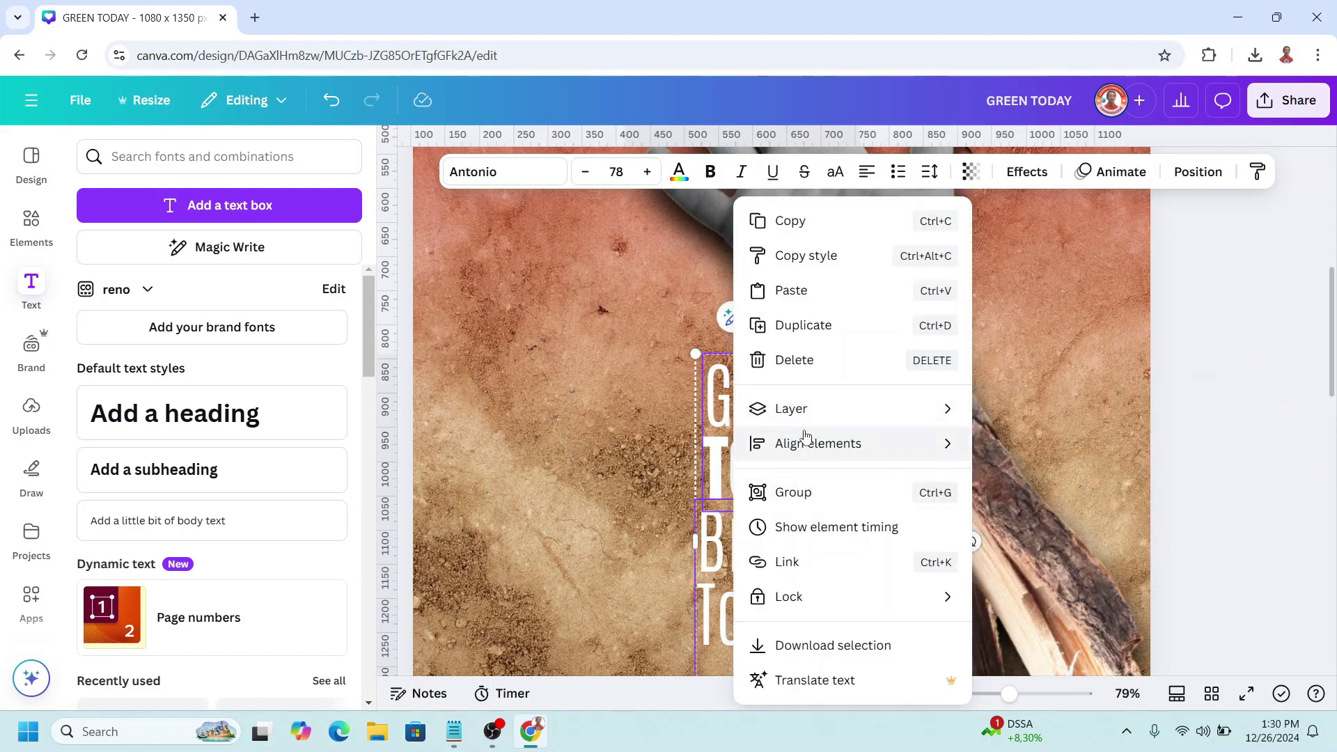
{"action": "mouse_move", "coordinate": [812, 446]}
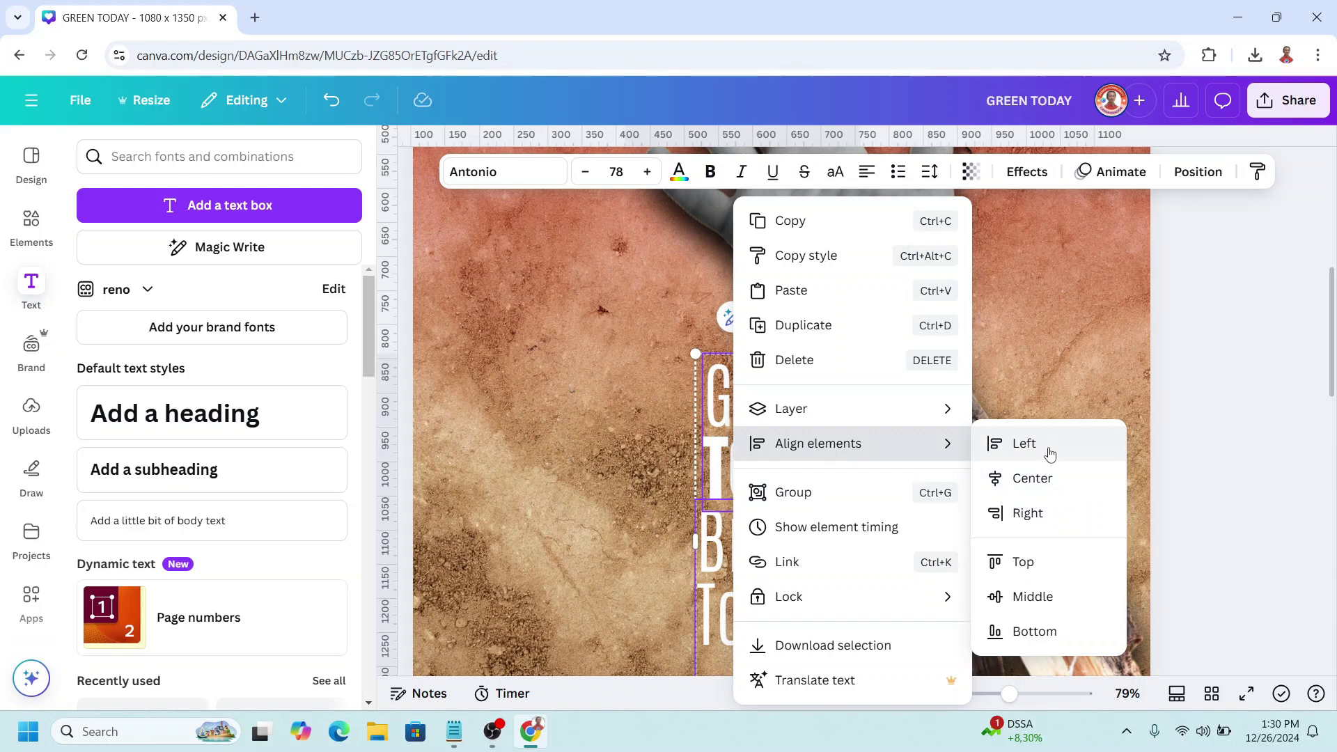
{"action": "left_click", "coordinate": [1049, 453]}
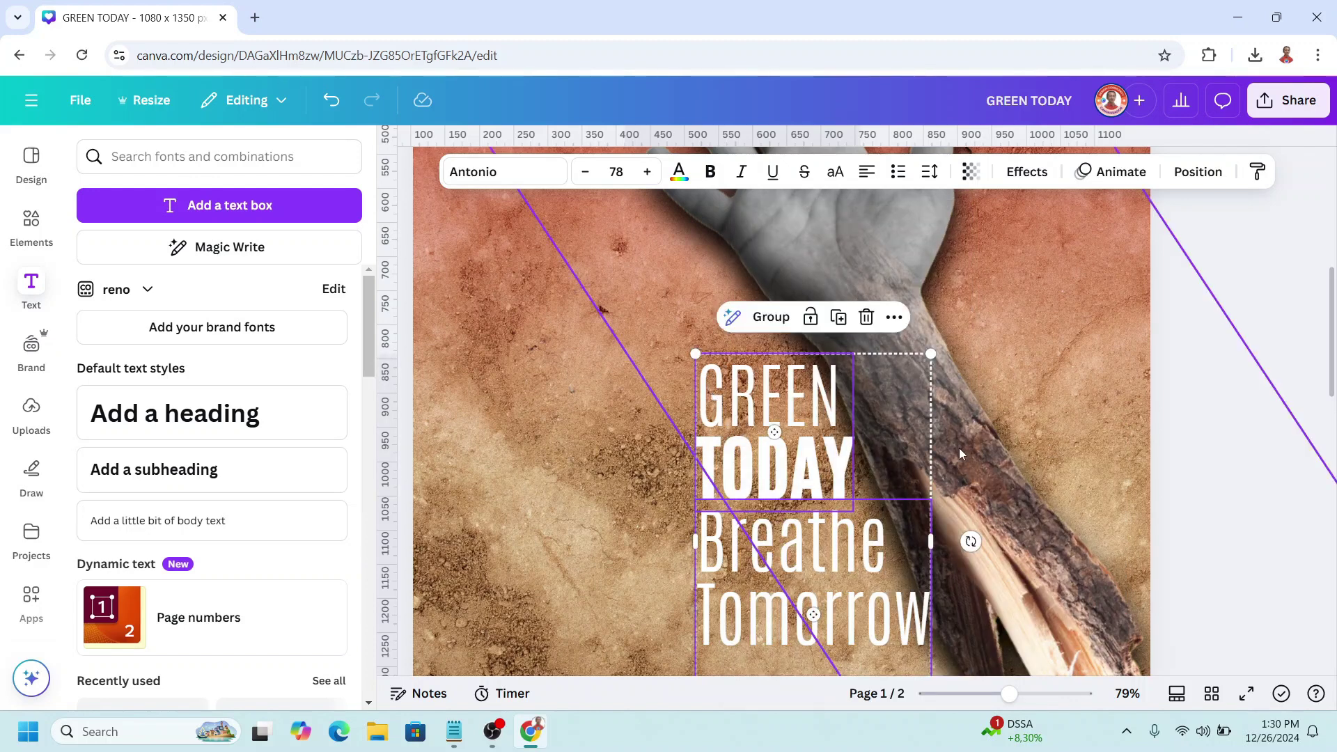
Scale both text boxes up together and shift them slightly left over the lower part of the poster.
{"action": "left_click_drag", "start_coordinate": [932, 353], "coordinate": [975, 314]}
{"action": "left_click_drag", "start_coordinate": [872, 398], "coordinate": [846, 389]}
{"action": "scroll", "coordinate": [1150, 212], "scroll_direction": "down", "scroll_amount": 5}
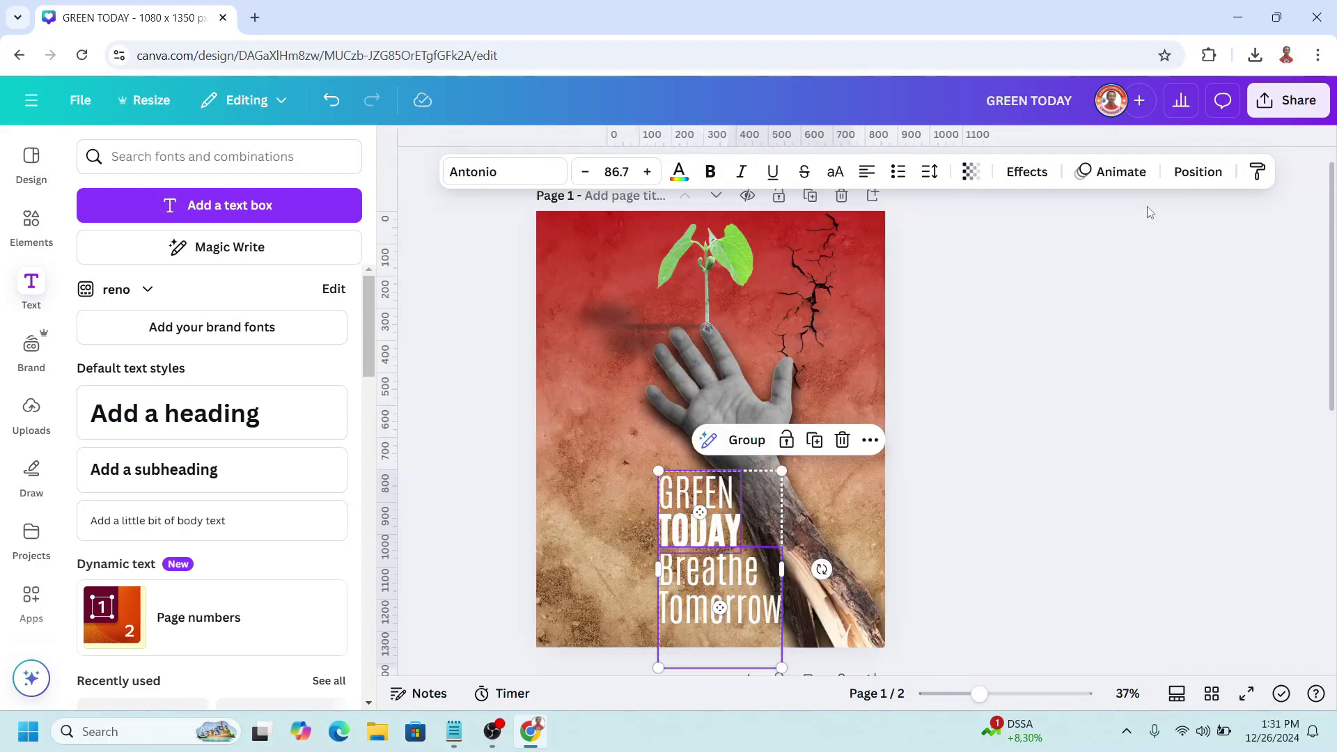
Move both text layers below the hand-to-wood arm in the layer order.
{"action": "left_click", "coordinate": [1196, 174]}
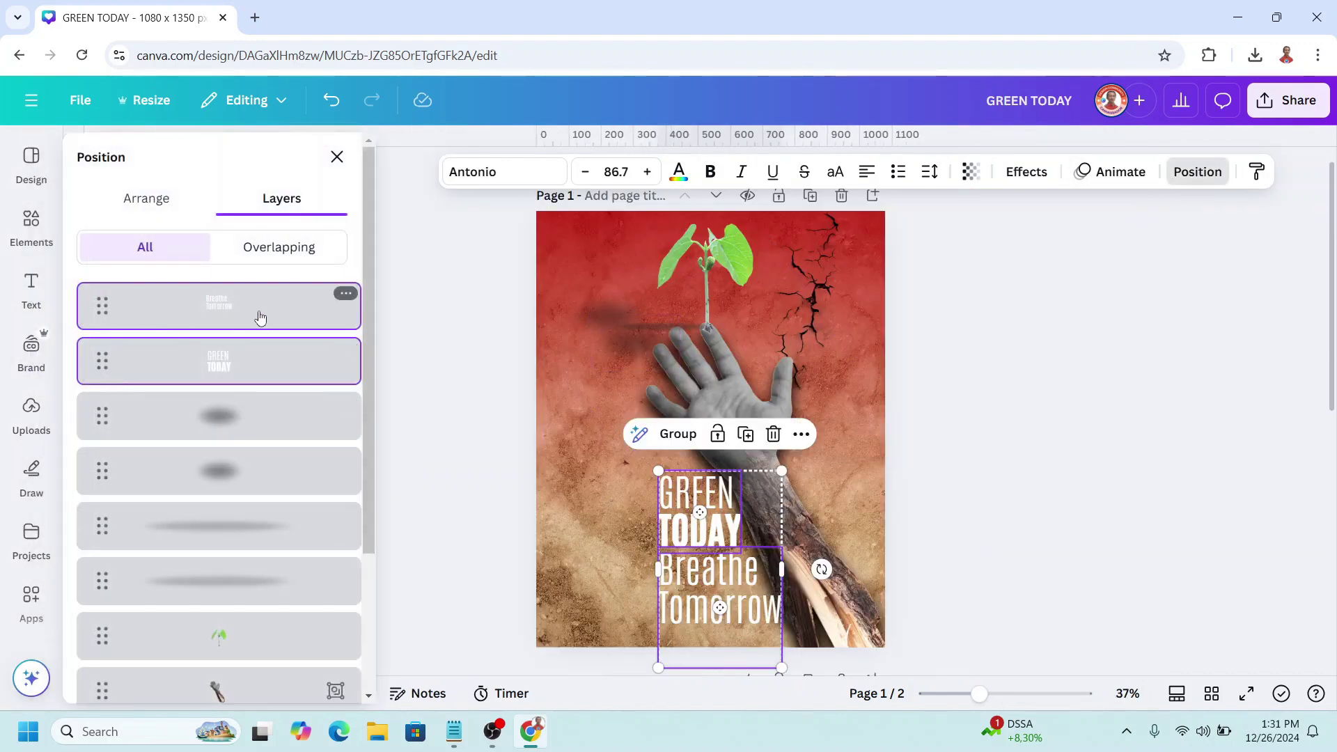
{"action": "left_click_drag", "start_coordinate": [260, 318], "coordinate": [254, 540]}
{"action": "scroll", "coordinate": [208, 452], "scroll_direction": "up", "scroll_amount": 2}
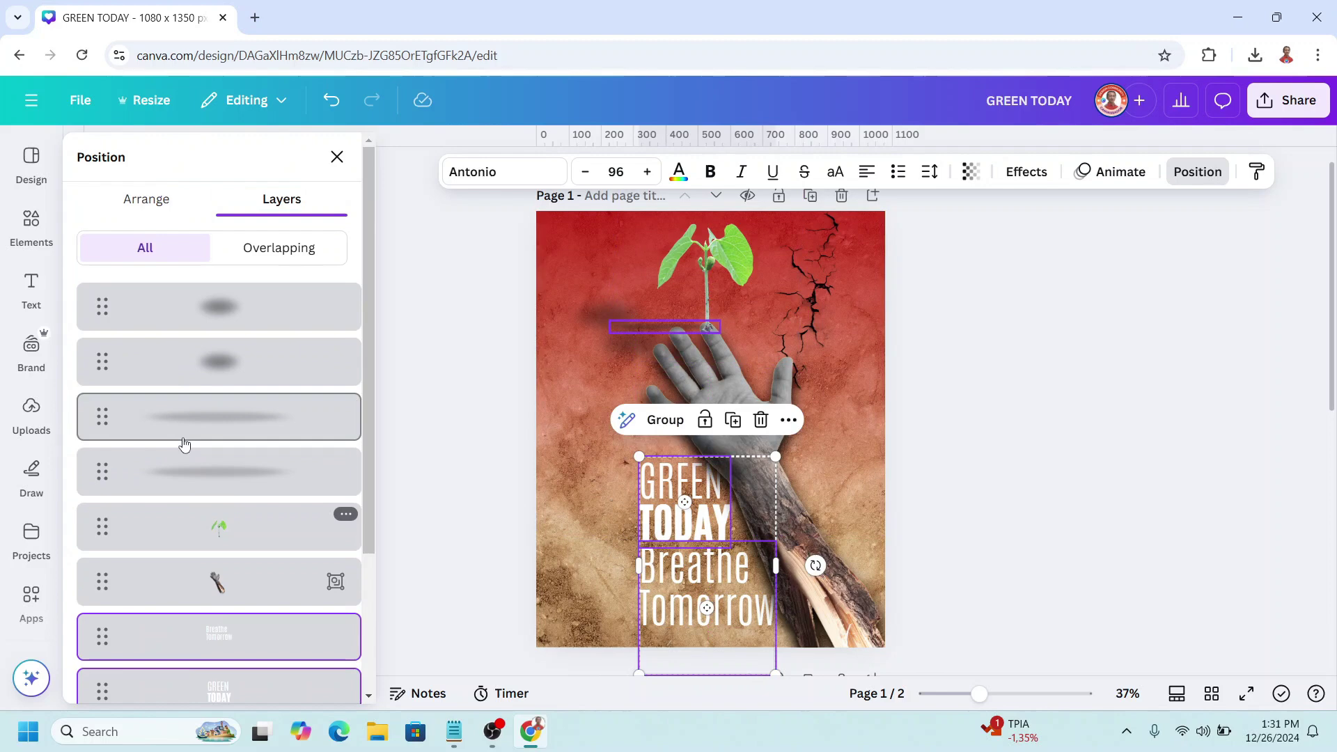
Group the plant with its four shadow layers.
{"action": "left_click", "coordinate": [276, 307]}
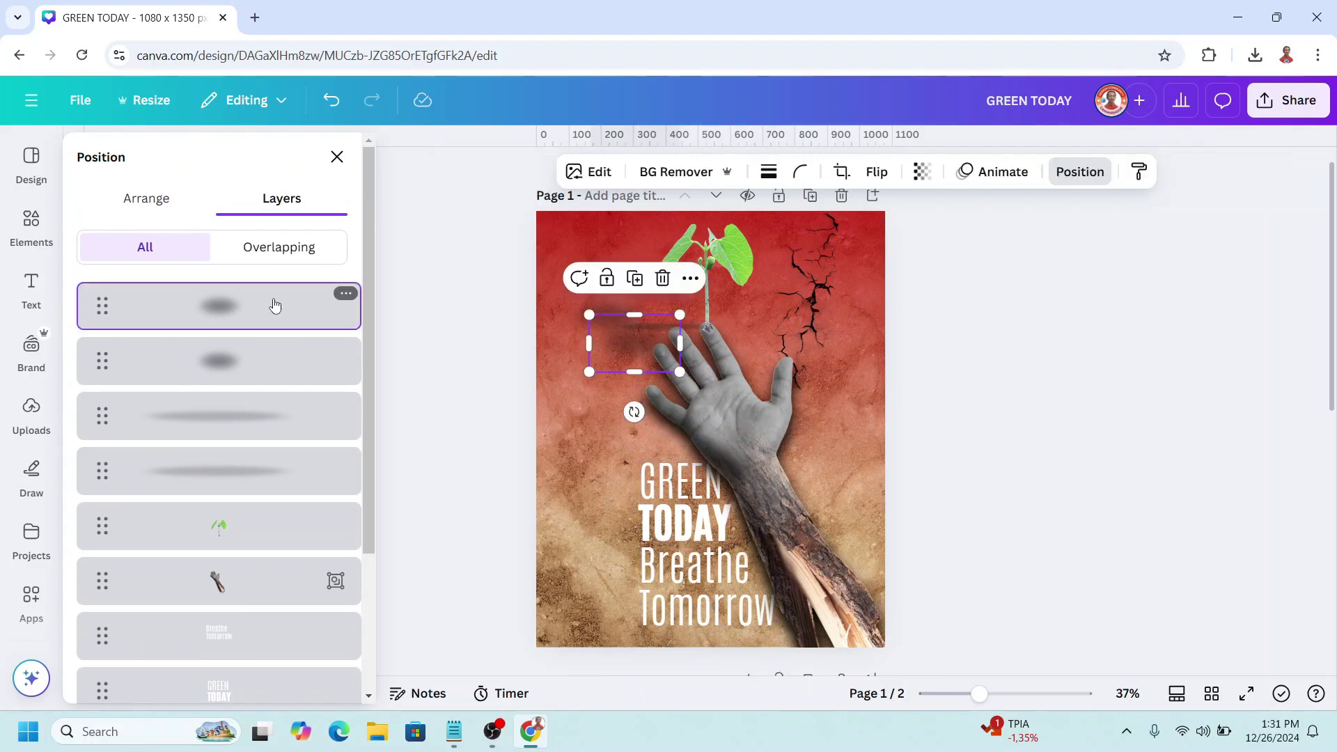
{"action": "left_click", "coordinate": [248, 546], "text": "shift"}
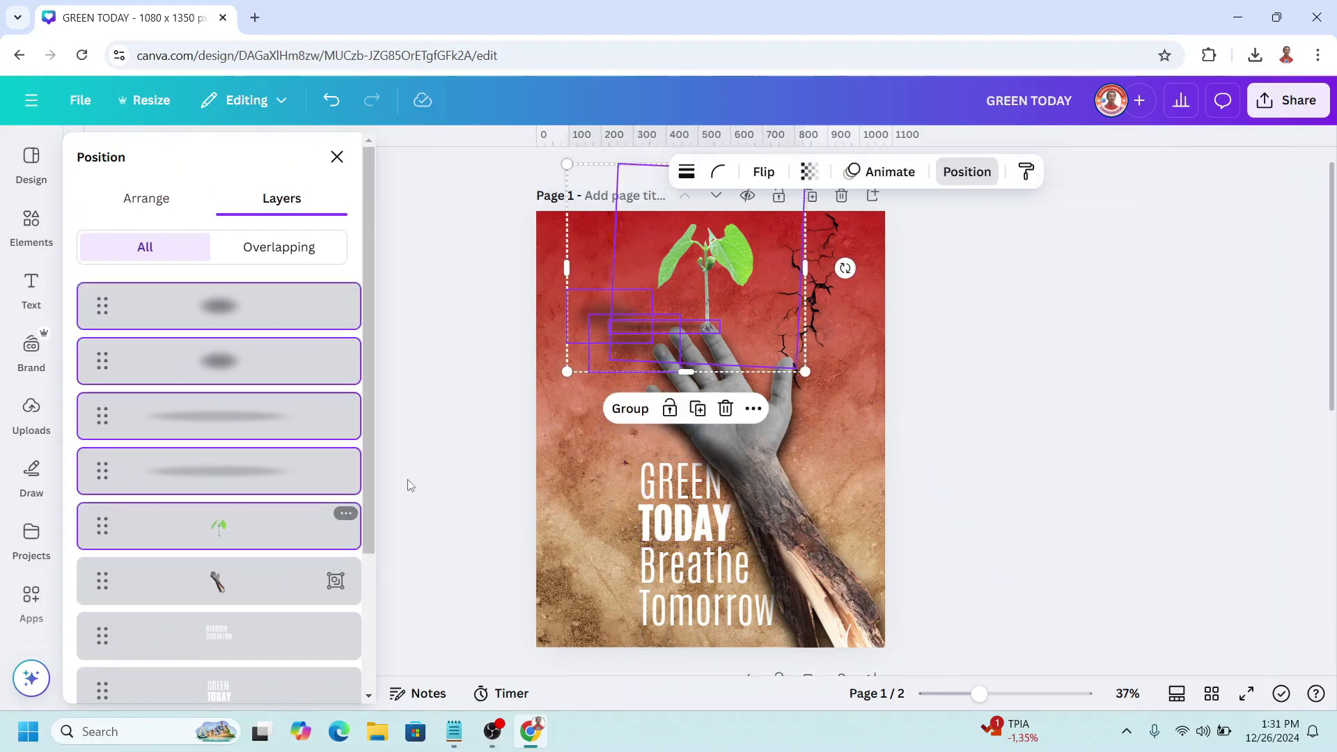
{"action": "left_click", "coordinate": [621, 410]}
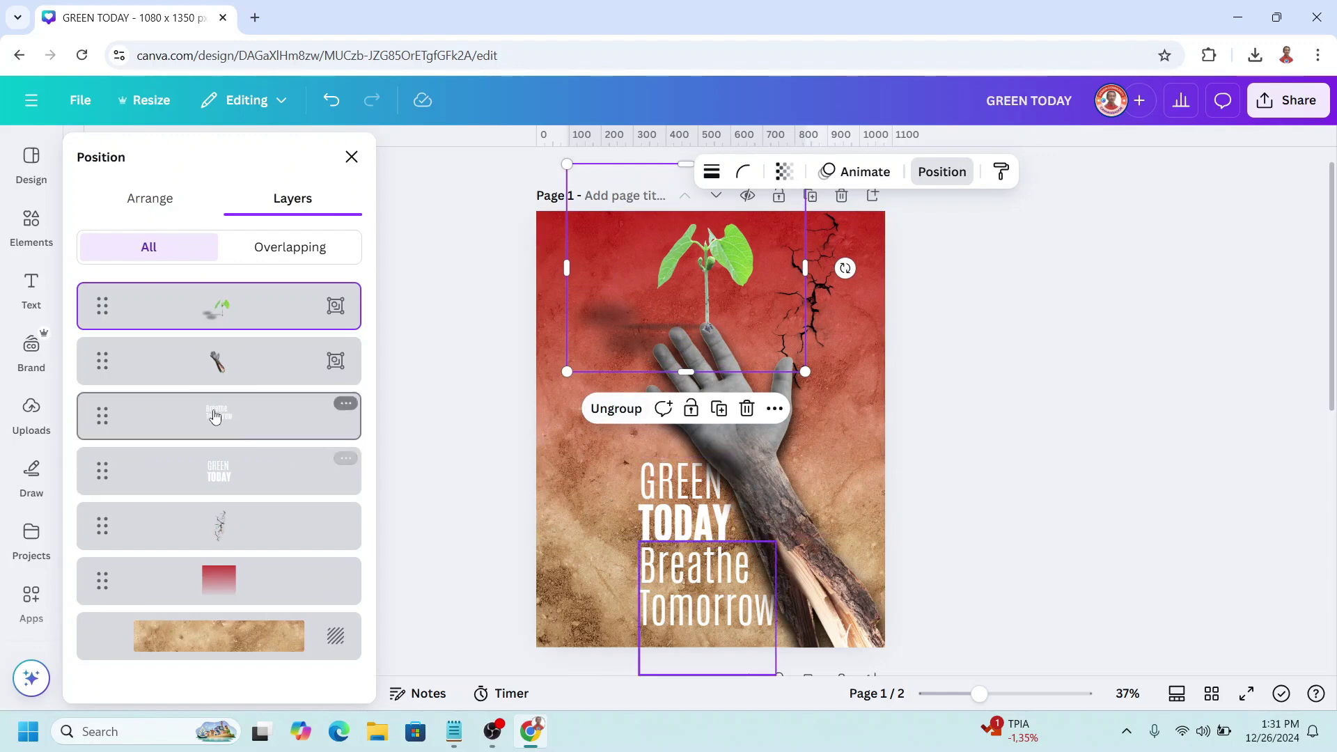
Group the GREEN TODAY and Breathe Tomorrow text layers.
{"action": "left_click", "coordinate": [227, 421]}
{"action": "left_click", "coordinate": [237, 488], "text": "shift"}
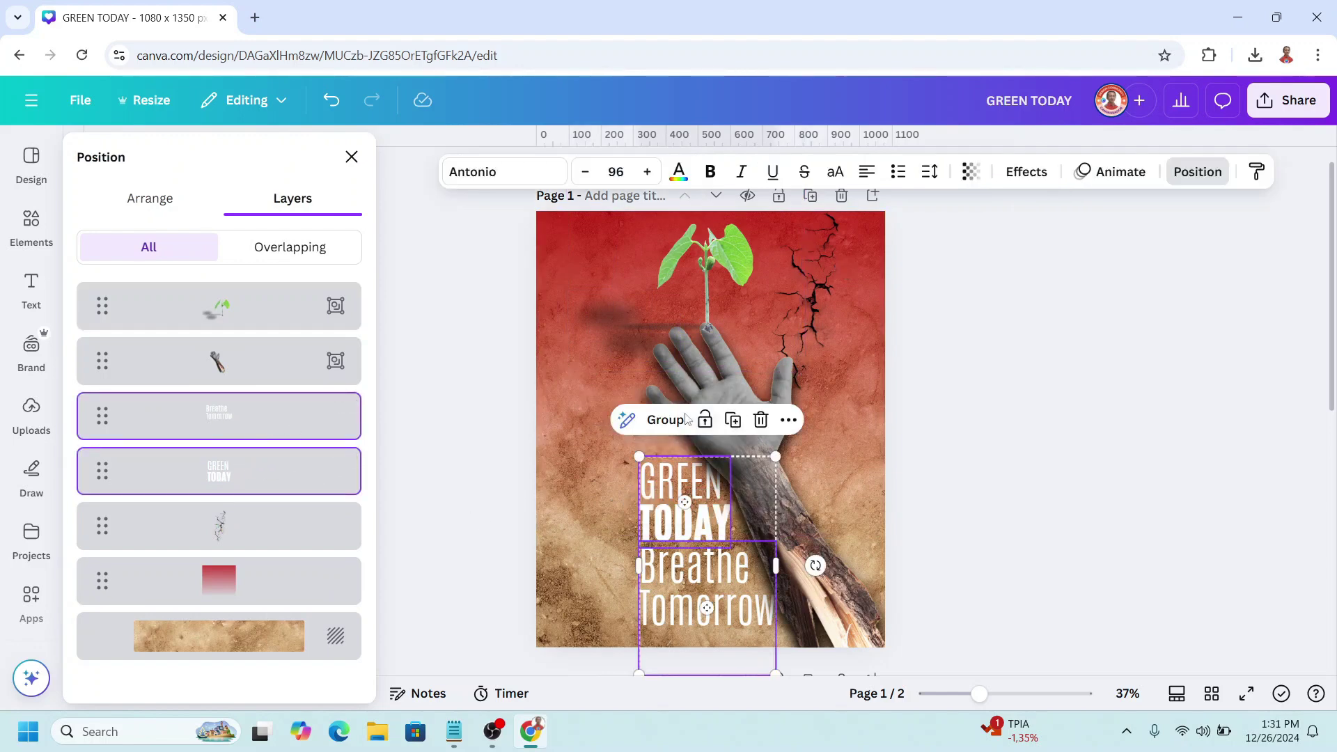
{"action": "left_click", "coordinate": [686, 419]}
Select the plant, arm and text groups together and shift them slightly left on the poster.
{"action": "left_click", "coordinate": [218, 297]}
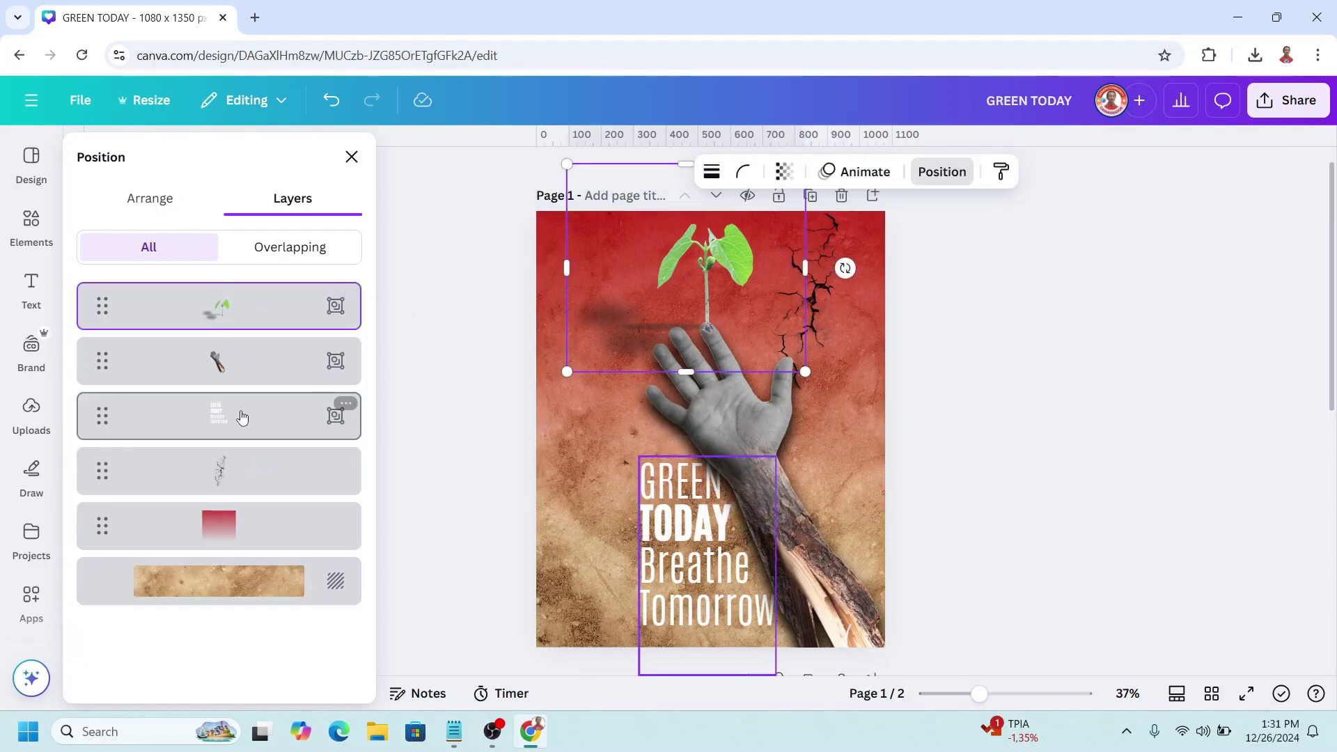
{"action": "left_click", "coordinate": [241, 420], "text": "shift"}
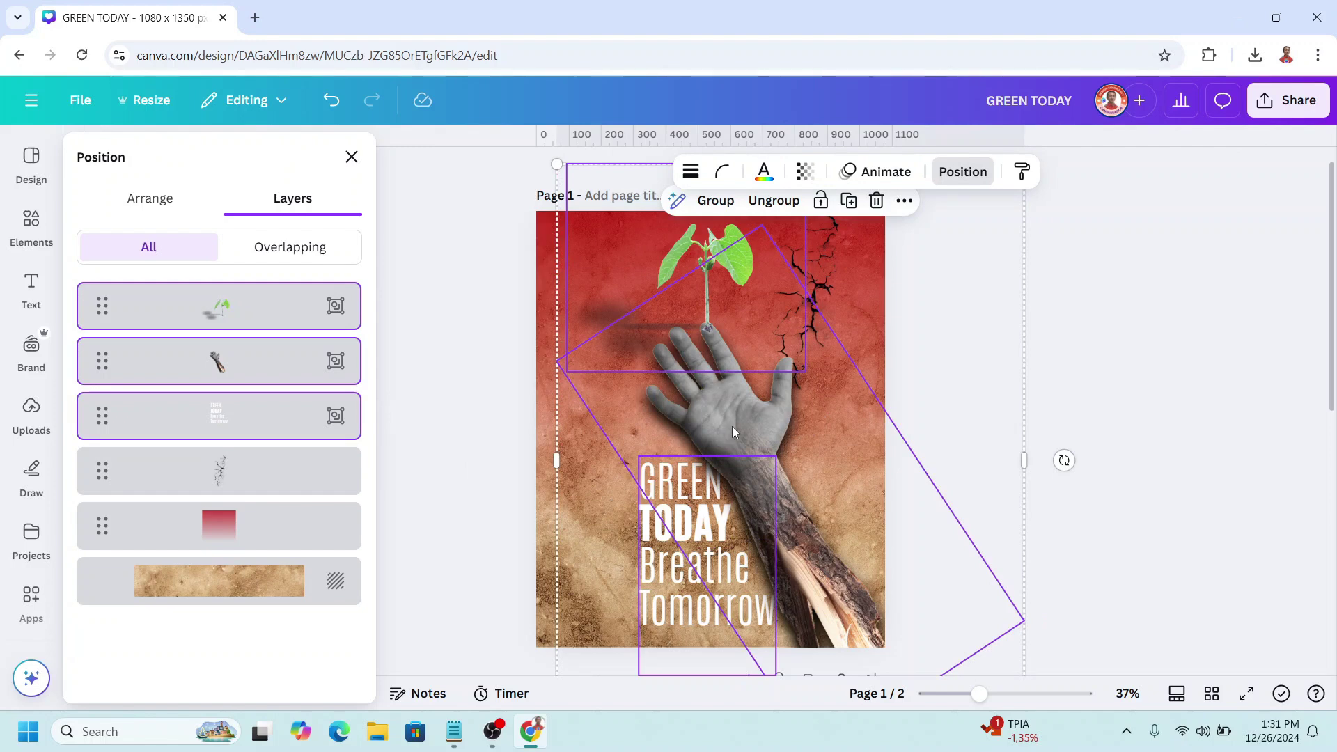
{"action": "left_click_drag", "start_coordinate": [732, 431], "coordinate": [723, 426]}
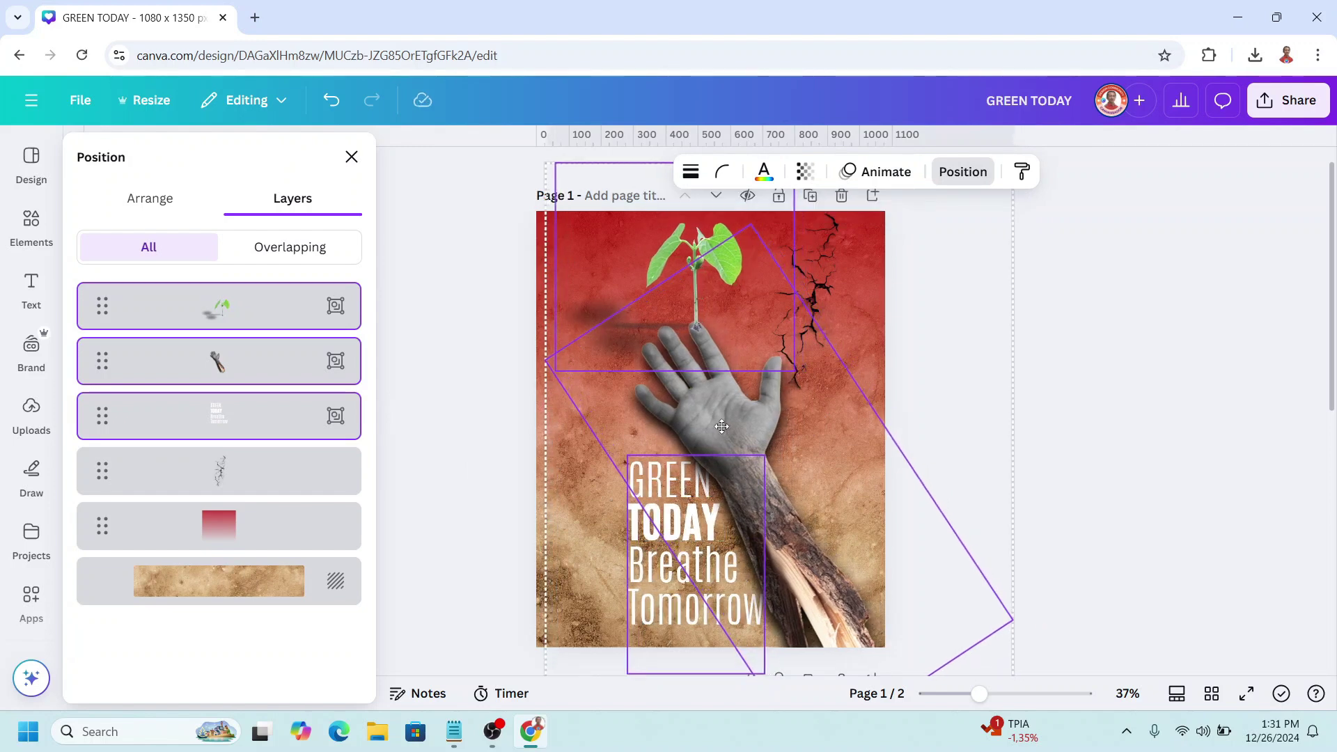
{"action": "left_click", "coordinate": [1089, 346]}
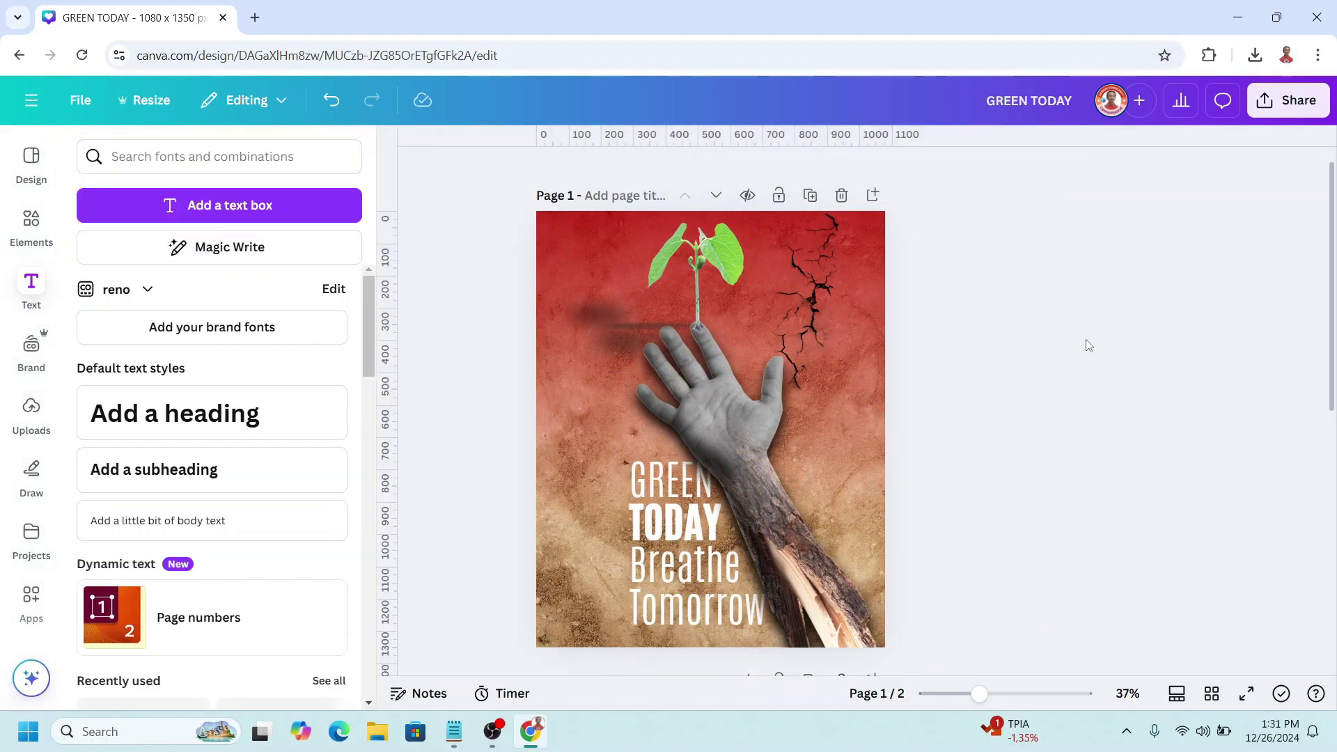
Move the wall cracks left, closer to the plant and the raised thumb.
{"action": "left_click", "coordinate": [821, 245]}
{"action": "left_click_drag", "start_coordinate": [823, 243], "coordinate": [805, 241]}
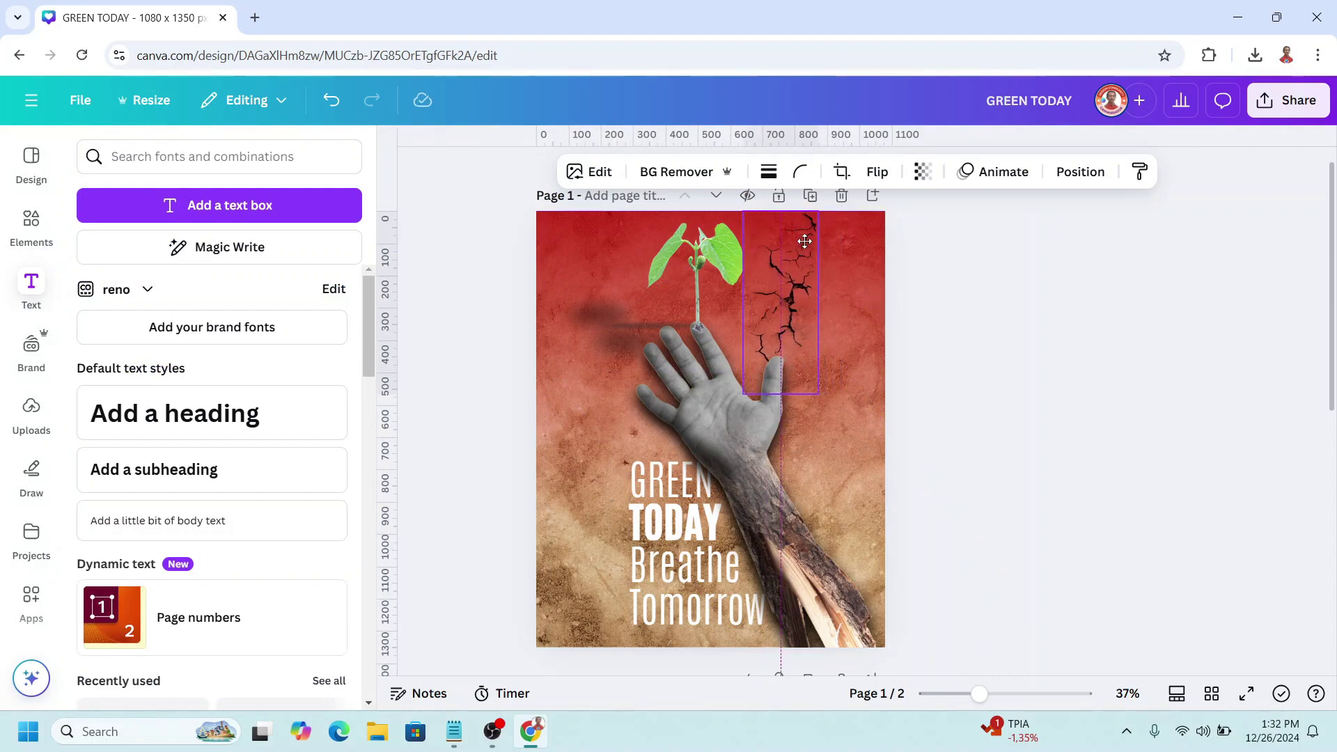